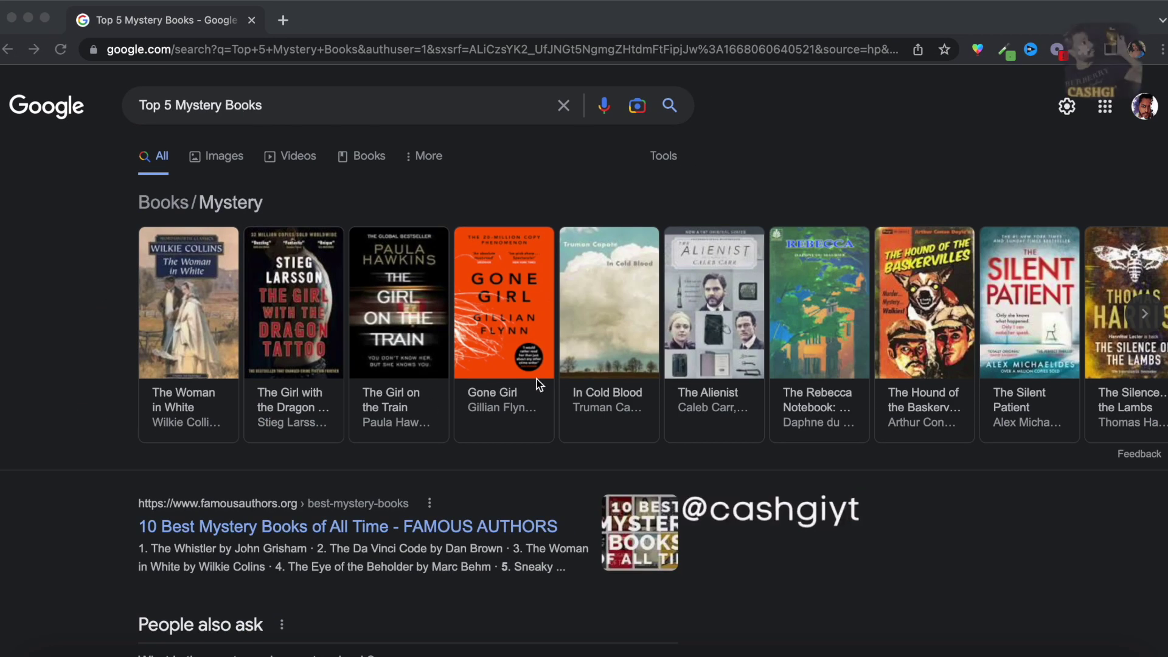
Open the DA VINCI CODE and The Silent Patient carousel results in new tabs
scroll(539, 383, "right", 2)
scroll(538, 383, "right", 10)
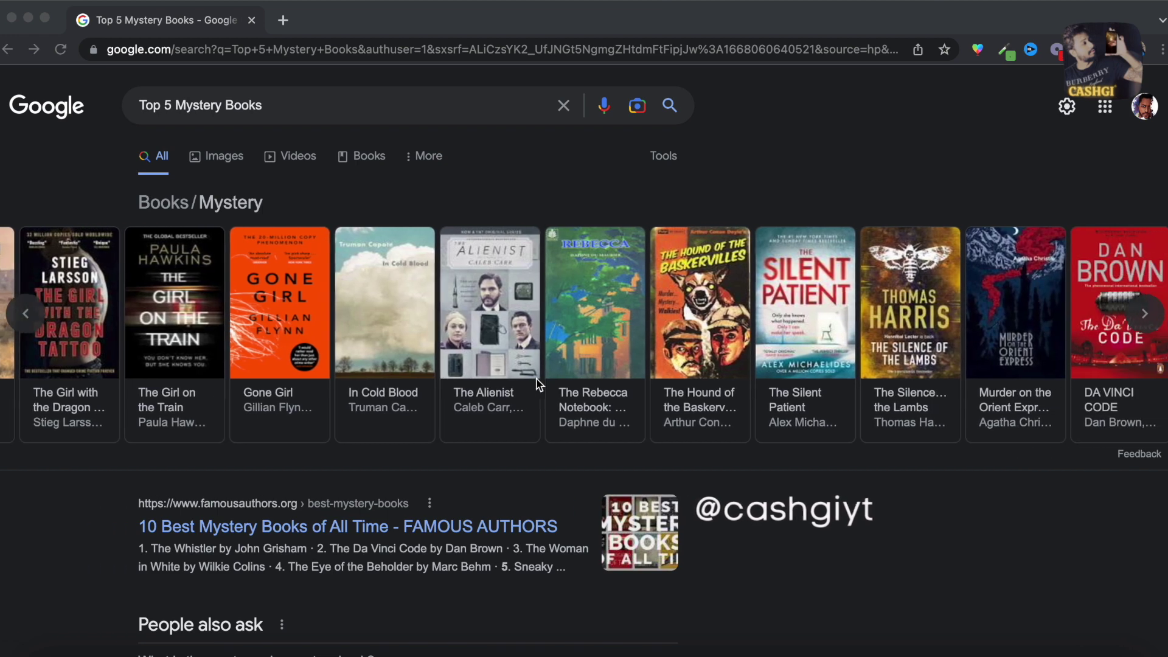
scroll(791, 329, "left", 1)
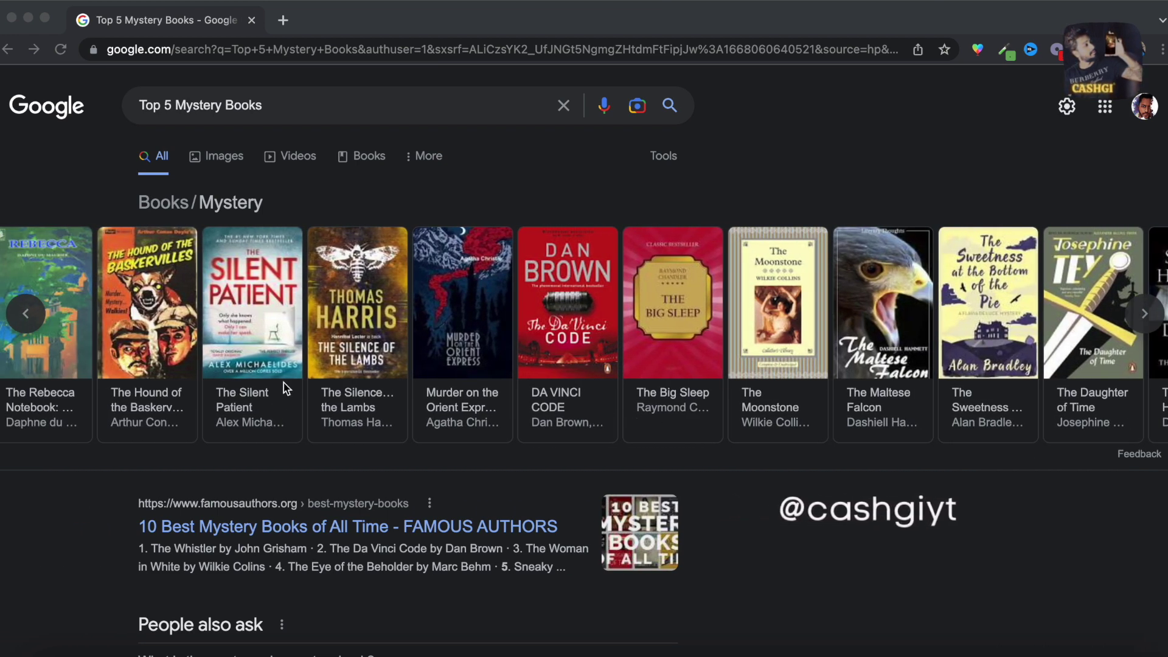
scroll(284, 382, "right", 1)
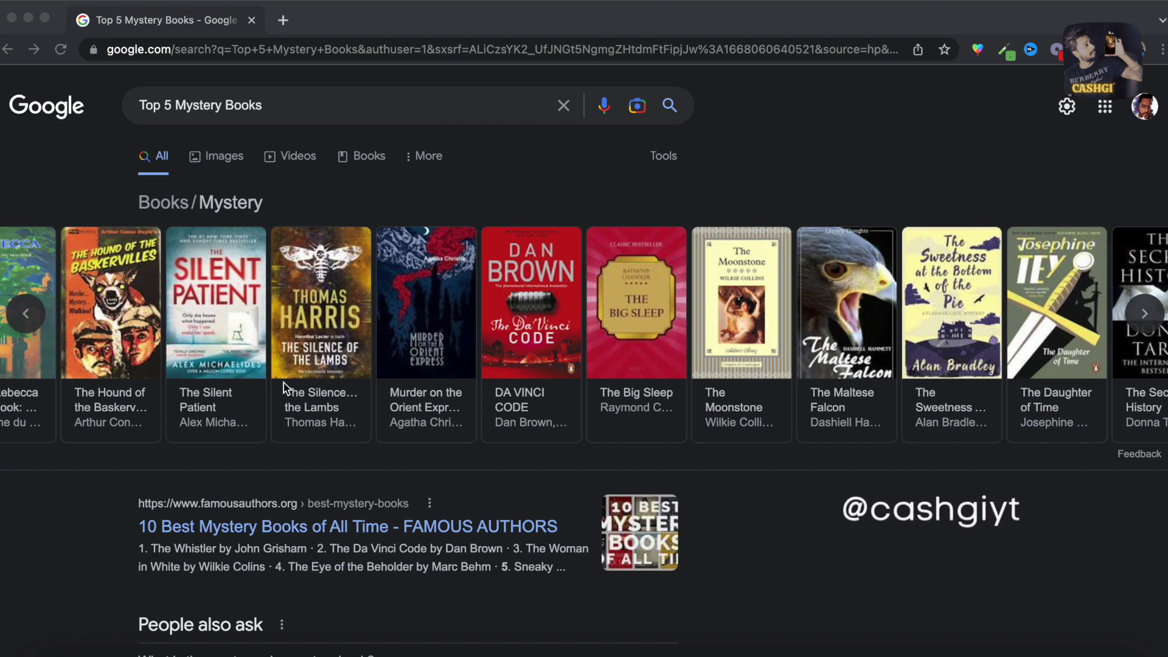
scroll(283, 387, "right", 3)
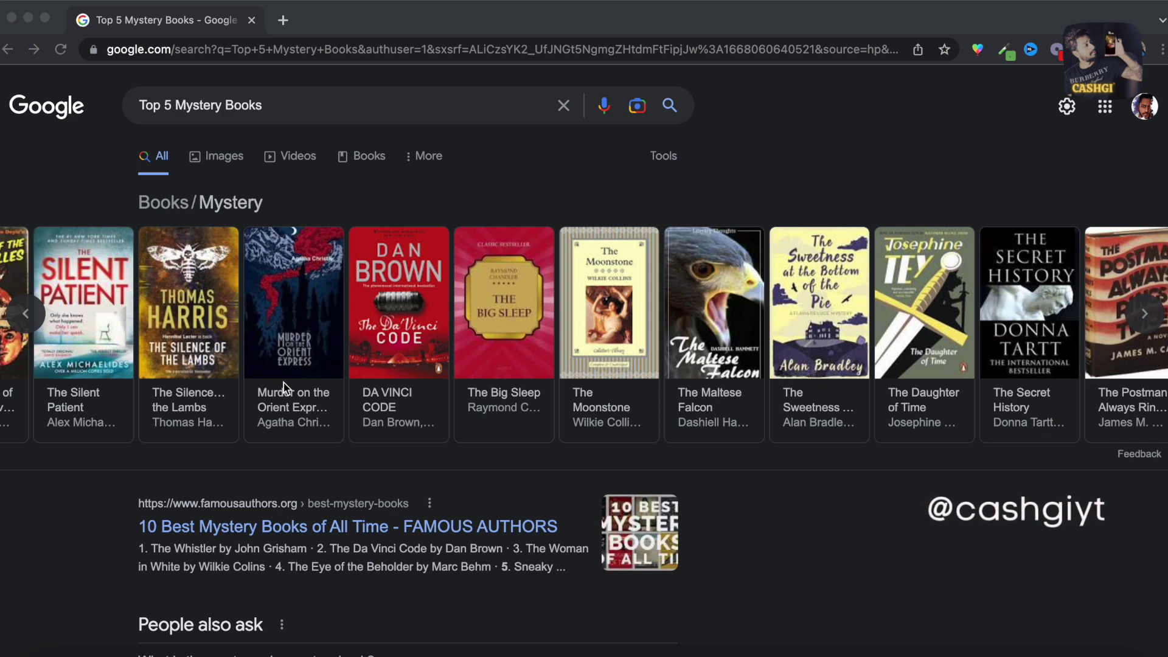
scroll(285, 386, "left", 2)
right_click(468, 329)
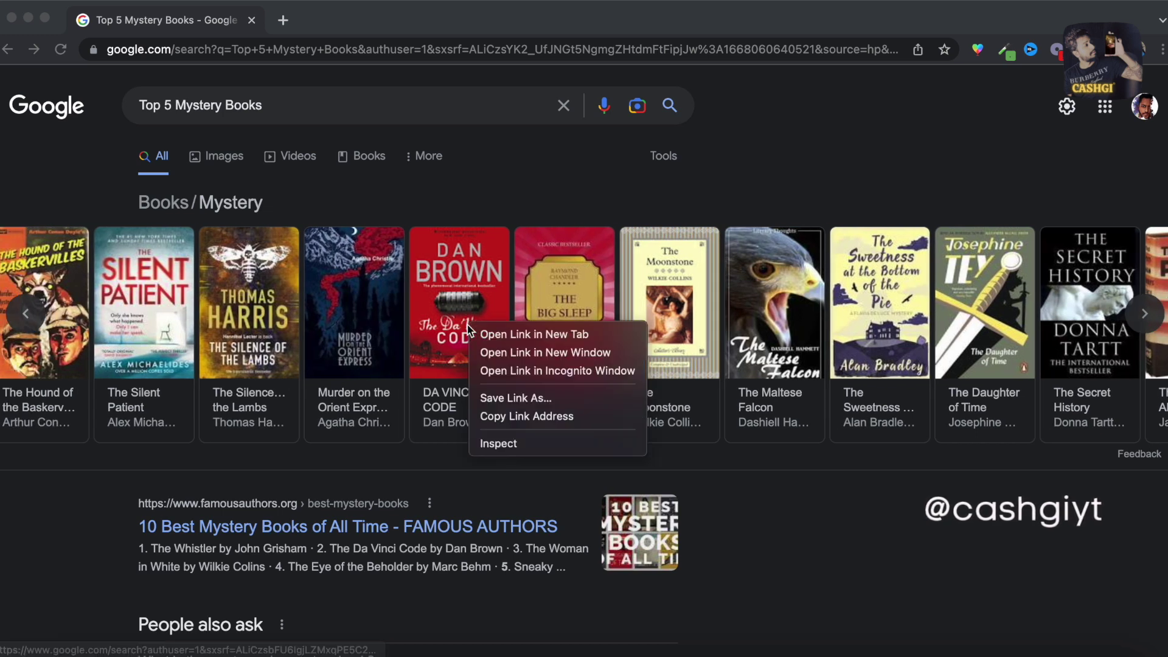
left_click(483, 335)
scroll(488, 341, "left", 2)
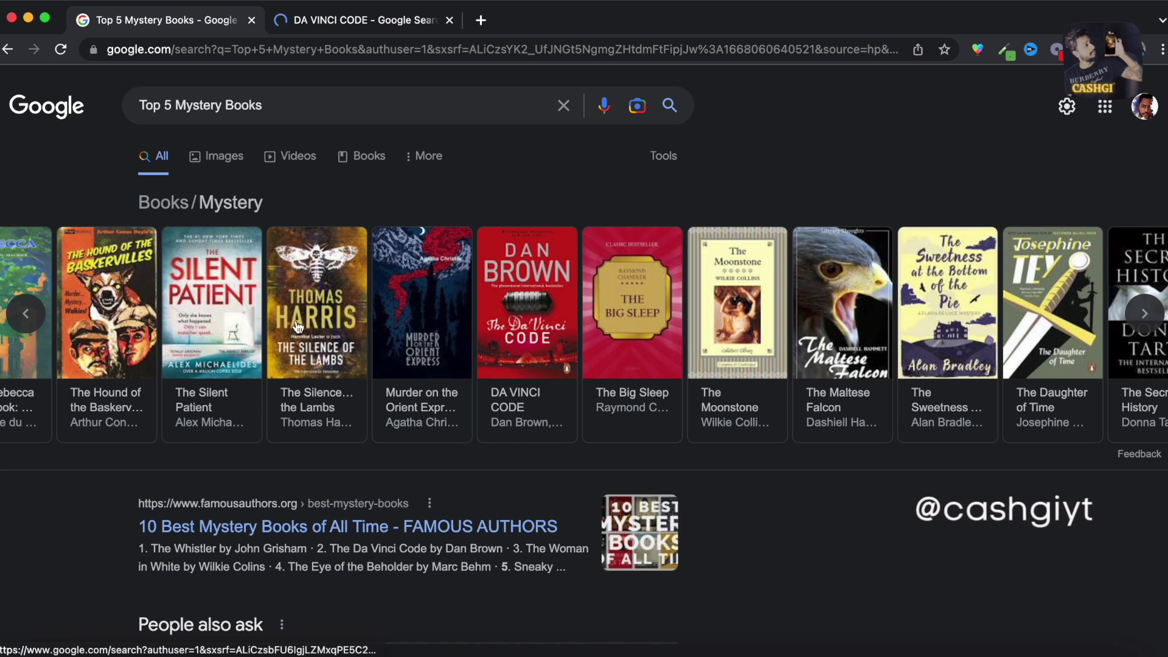
right_click(228, 310)
left_click(262, 318)
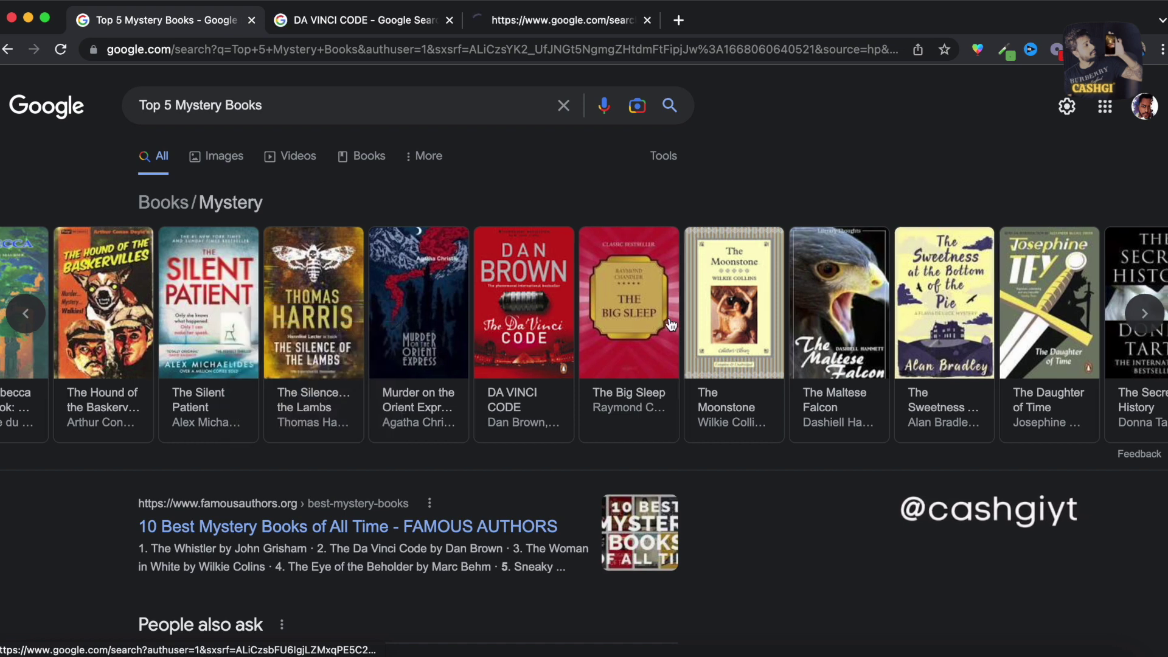
Open Killing Floor, Case Histories and The Detective in new tabs as well
scroll(672, 324, "right", 5)
scroll(671, 324, "right", 10)
right_click(573, 301)
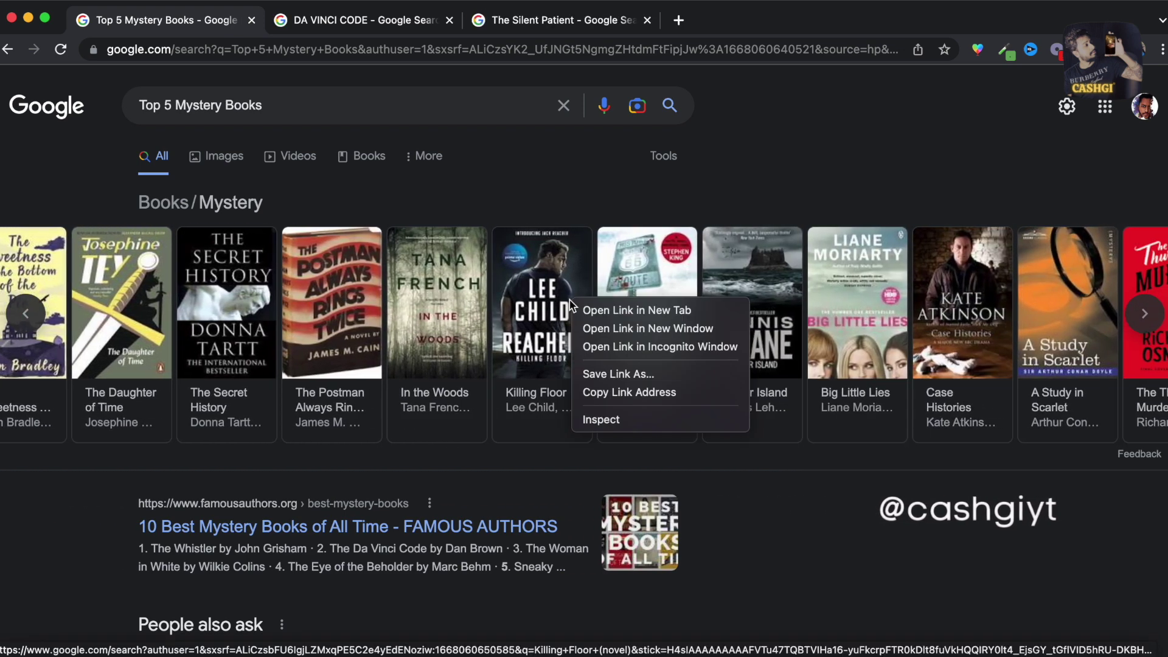
left_click(588, 311)
scroll(669, 328, "right", 4)
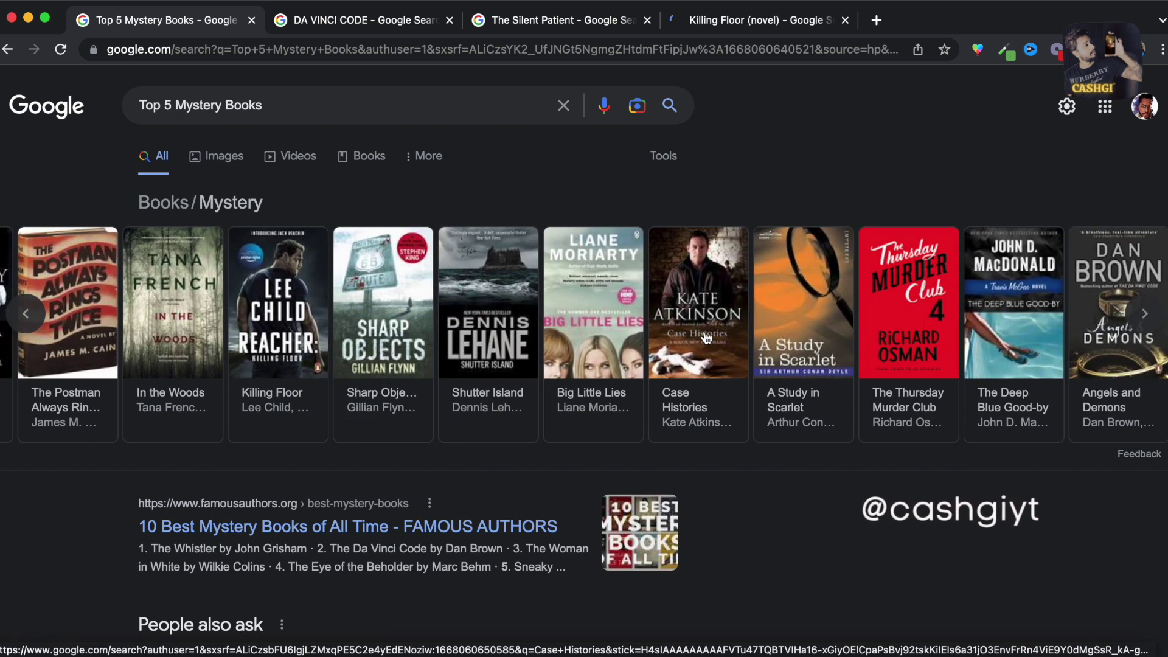
right_click(710, 337)
left_click(714, 342)
scroll(717, 345, "right", 9)
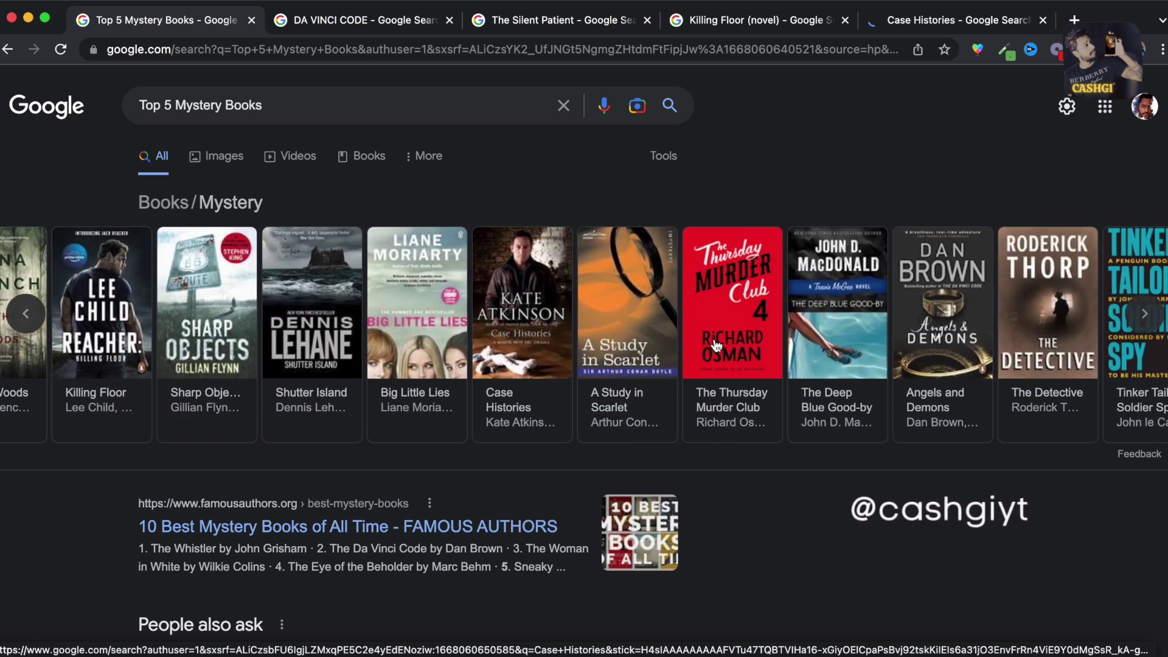
right_click(682, 329)
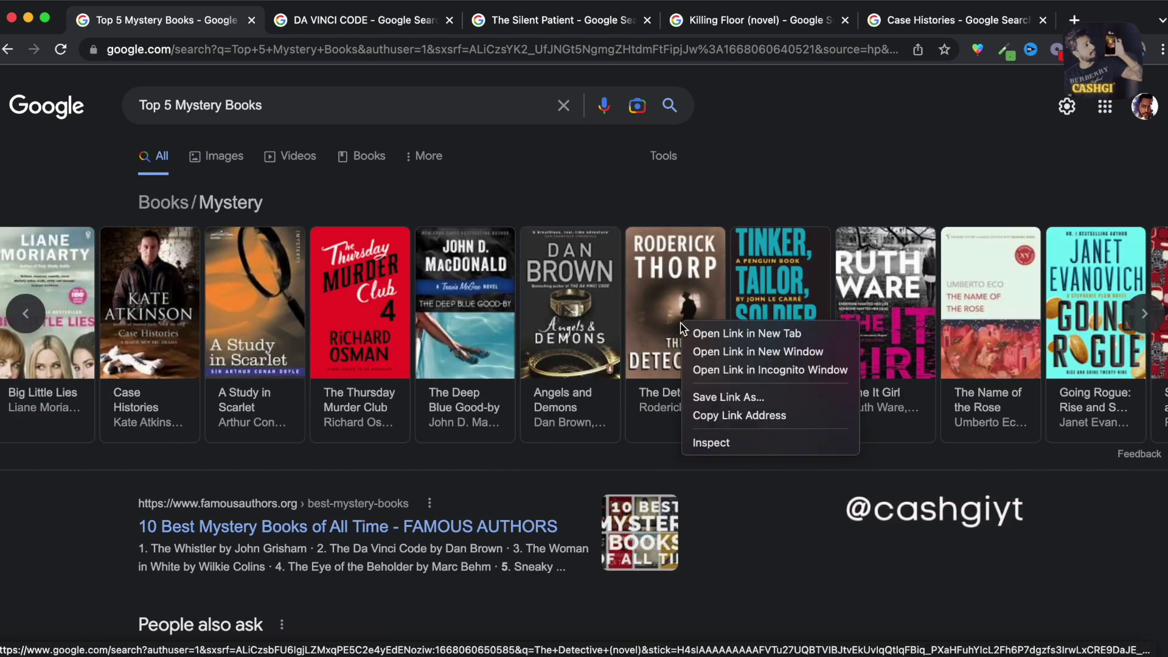
left_click(690, 333)
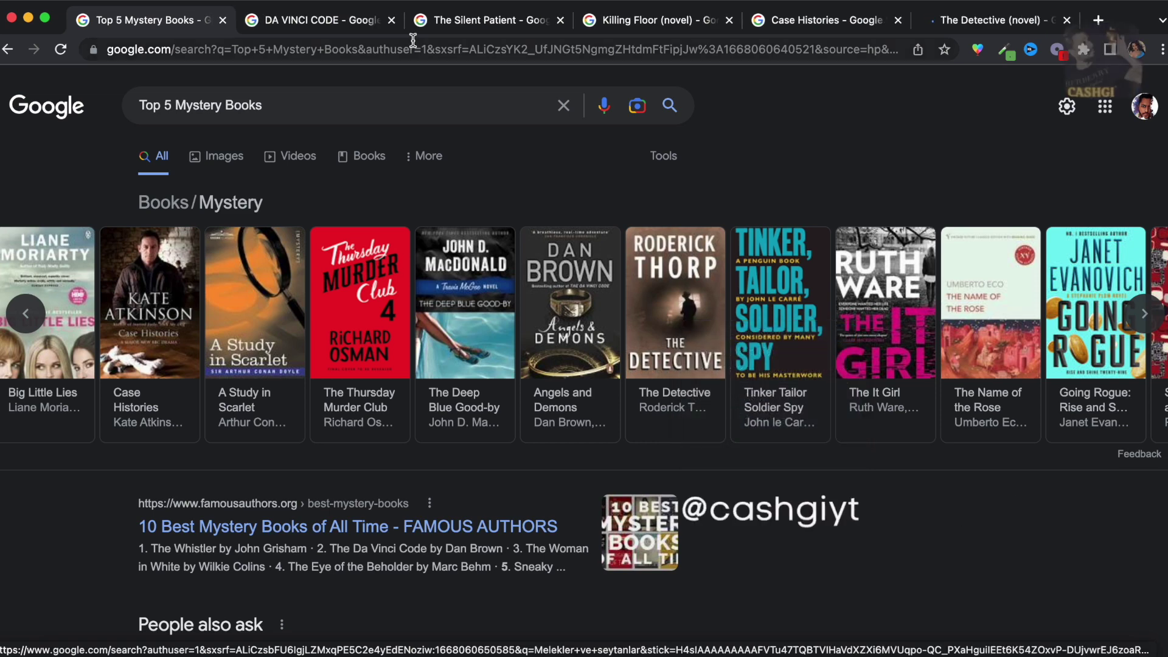
Save the Goodreads Da Vinci Code cover image from its image results
left_click(333, 26)
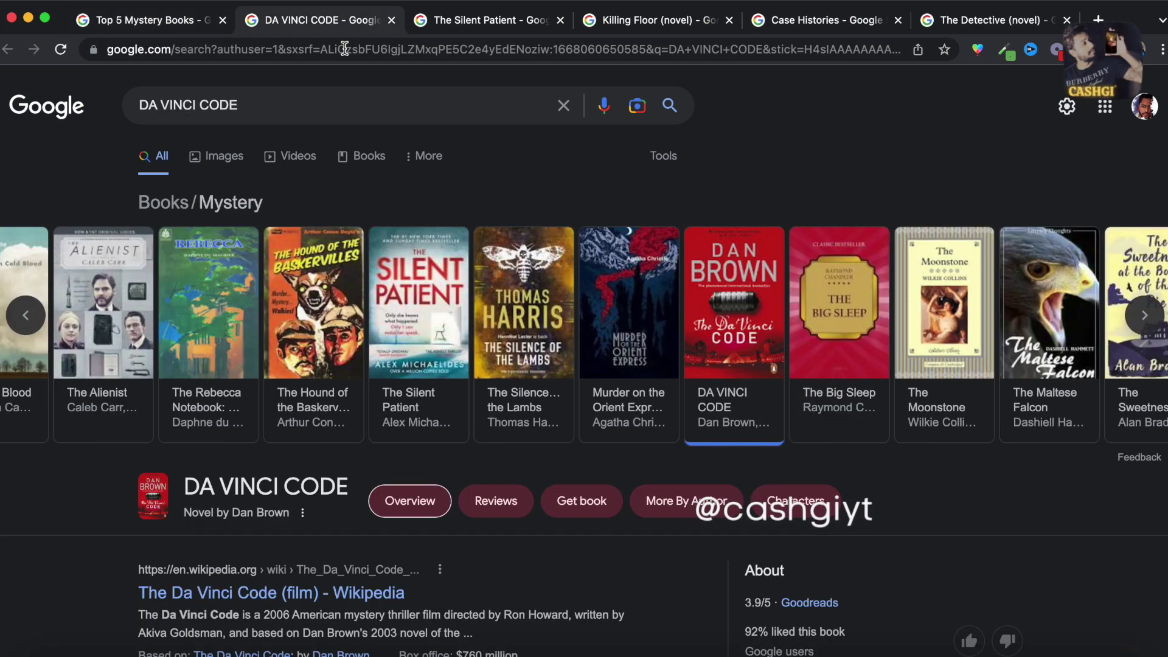
left_click(237, 152)
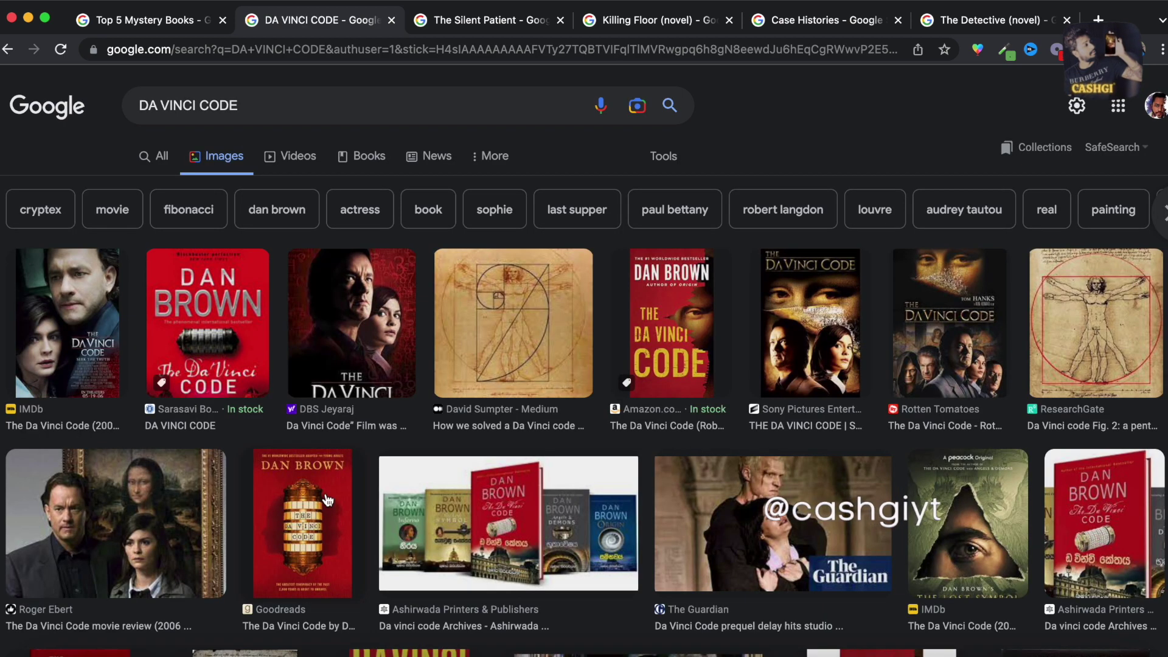
left_click(328, 498)
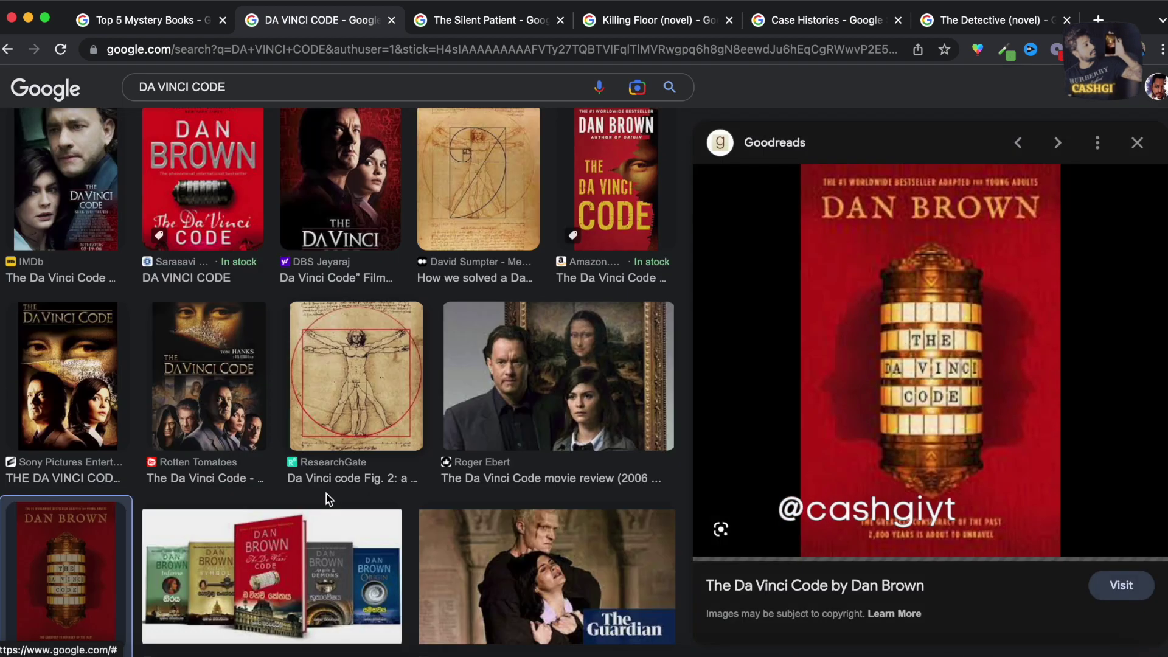
right_click(1015, 357)
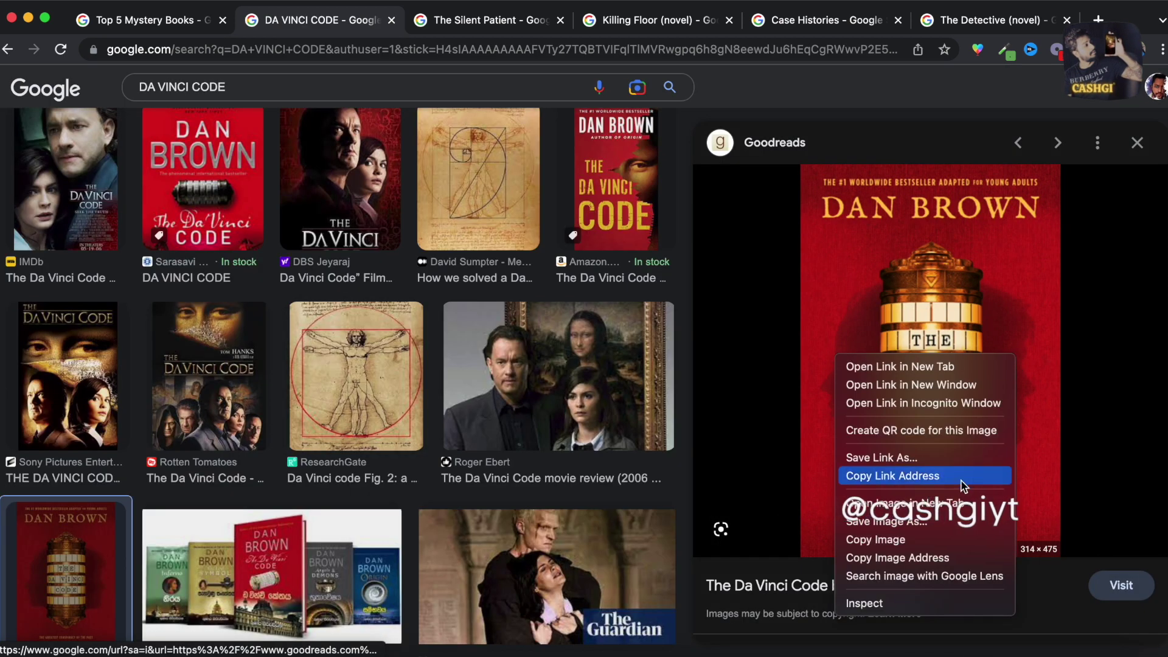
left_click(886, 521)
key("Return")
Save the Twigge The Silent Patient cover image
key("ctrl+Tab")
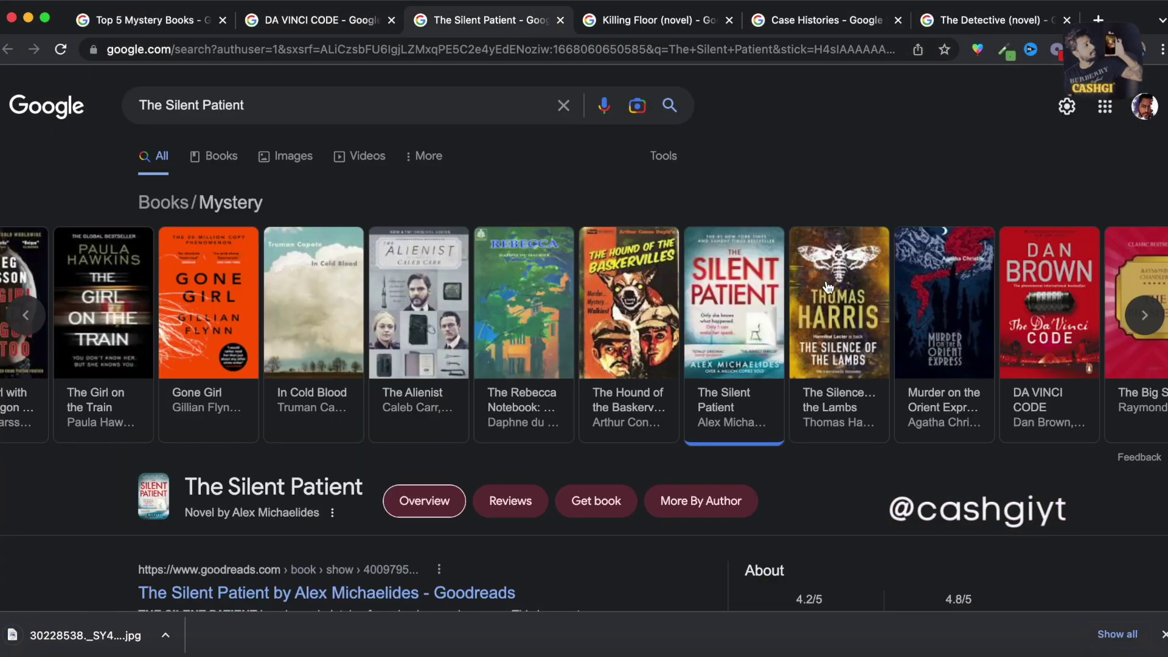
left_click(285, 156)
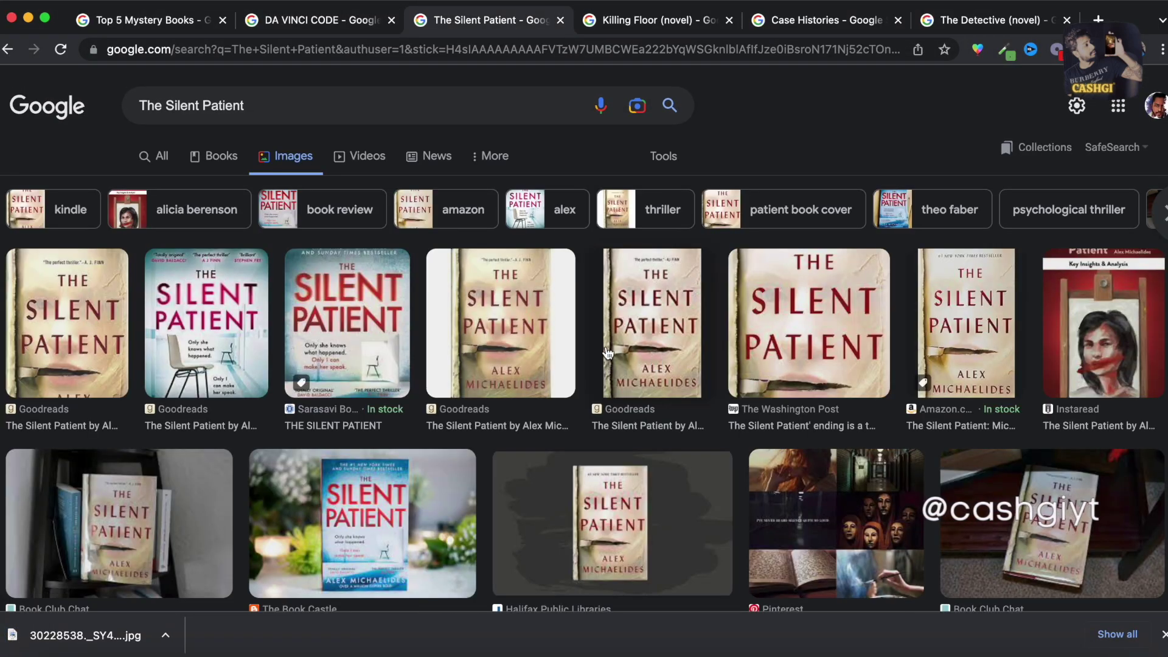
left_click(655, 360)
left_click(871, 568)
right_click(890, 381)
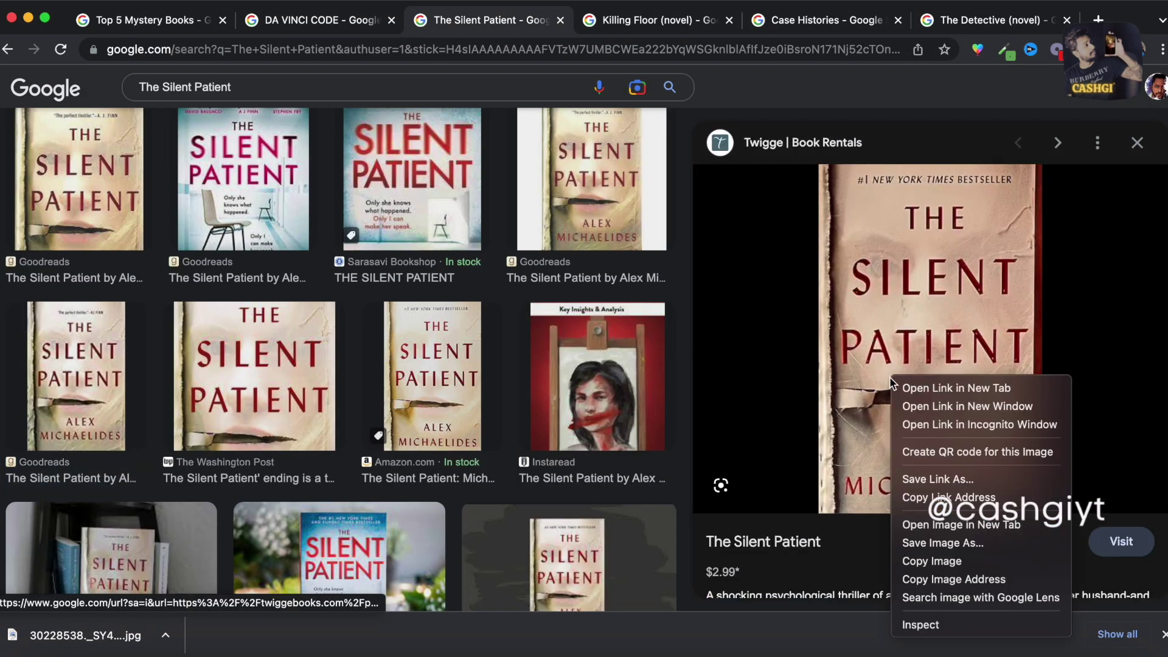
left_click(959, 543)
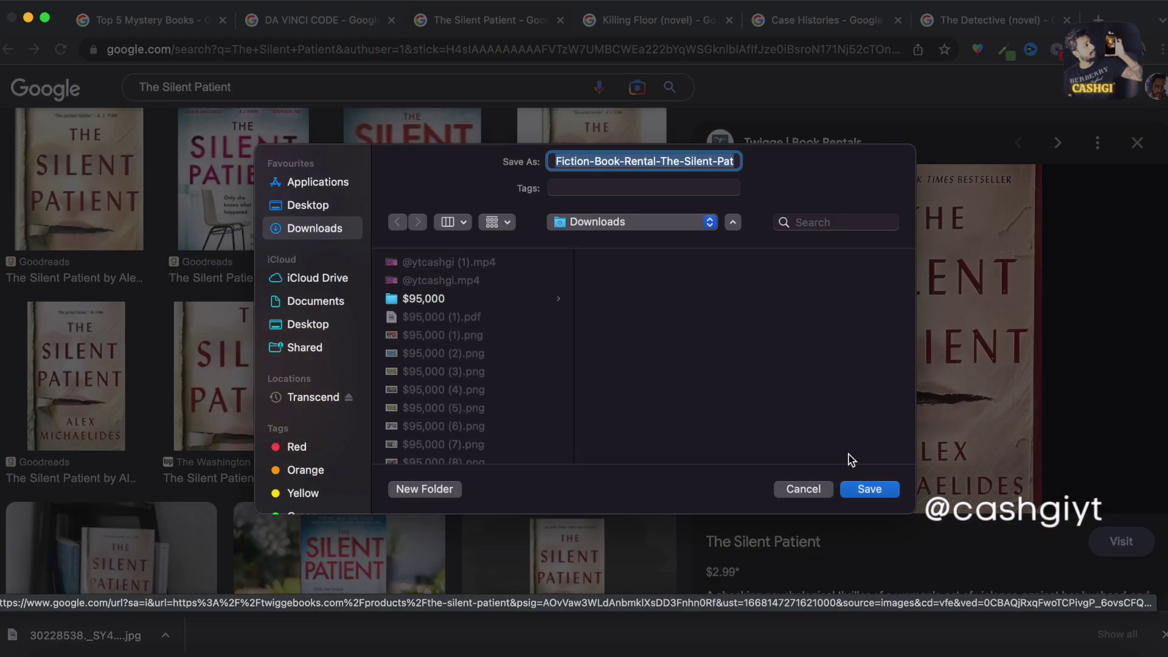
key("Return")
Save the REACHER Killing Floor cover image
left_click(657, 20)
left_click(224, 155)
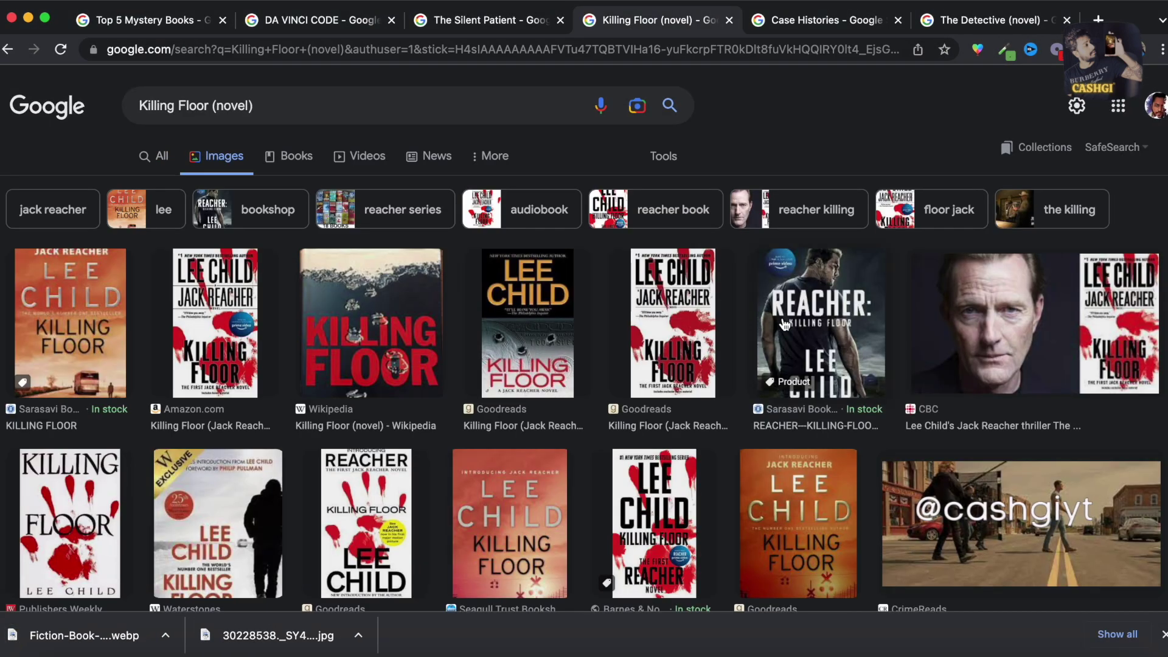
left_click(866, 382)
right_click(866, 381)
left_click(912, 537)
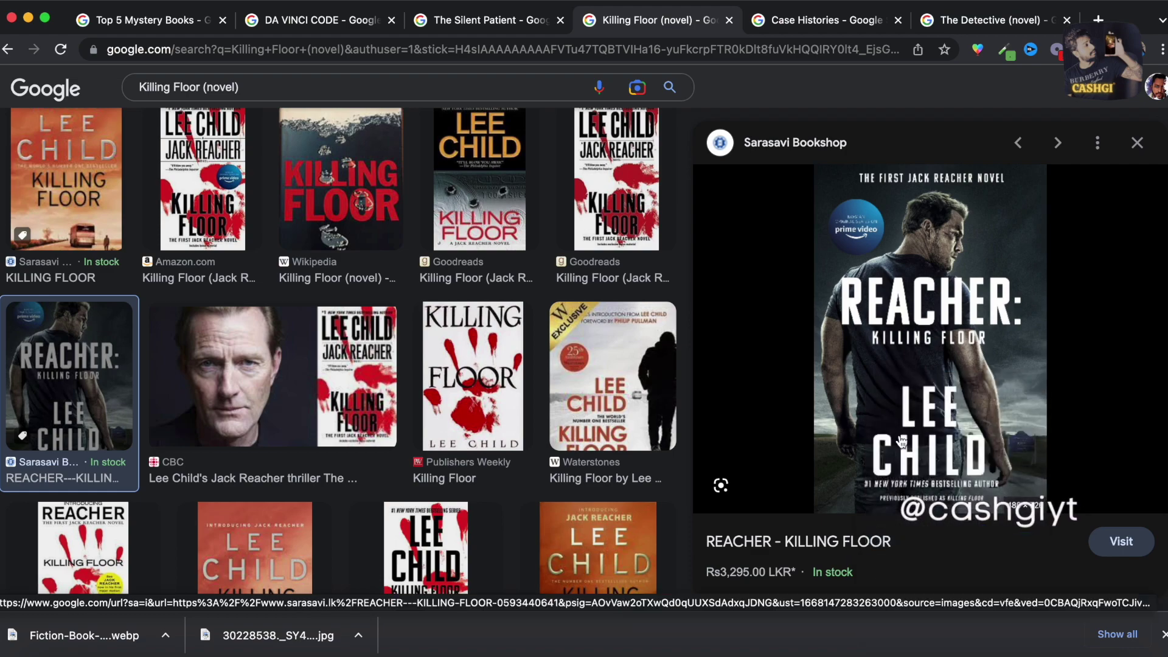
key("Return")
Save the Kate Atkinson Case Histories cover image
left_click(814, 20)
left_click(255, 153)
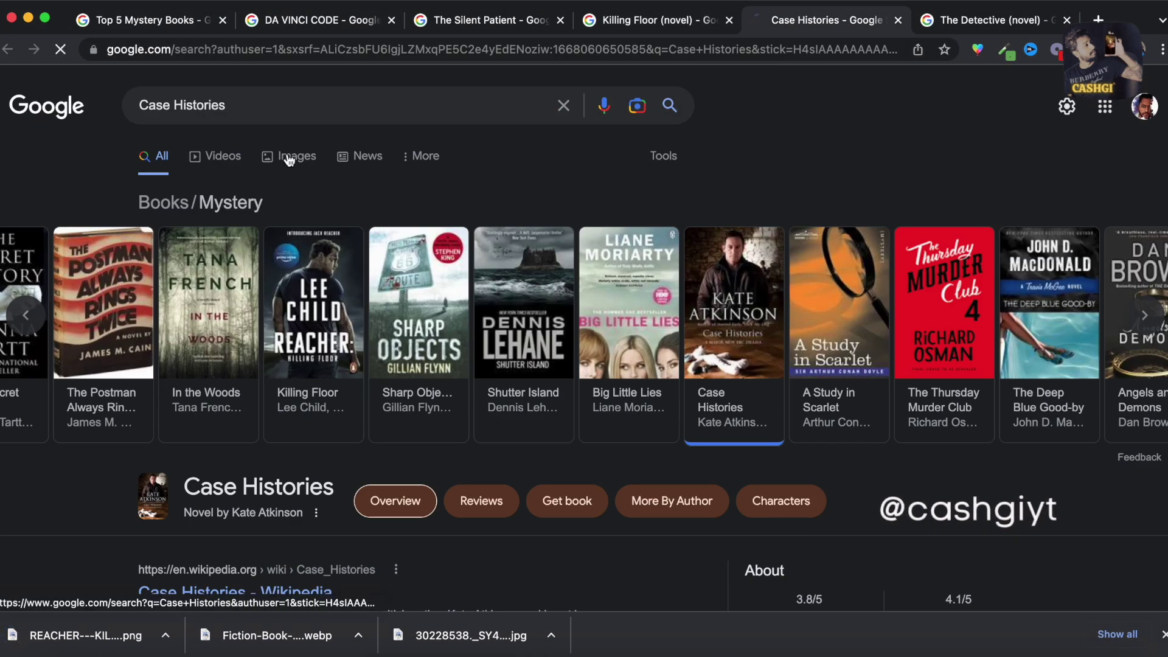
scroll(281, 434, "down", 3)
left_click(281, 434)
right_click(928, 375)
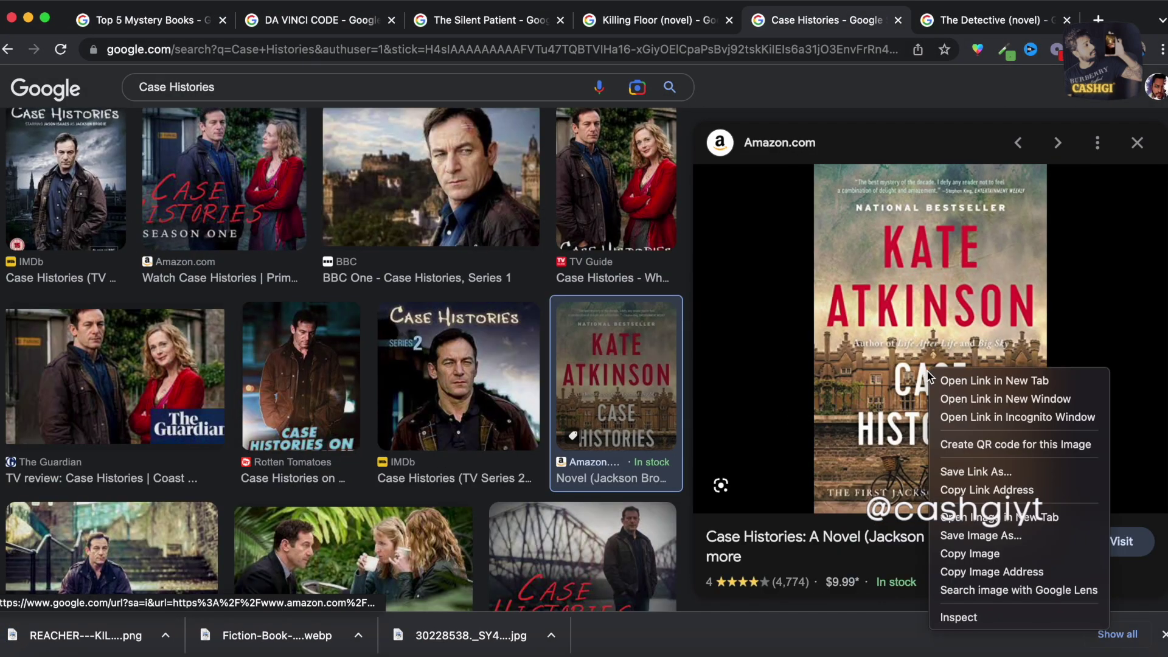
left_click(980, 535)
key("Return")
Save the Roderick Thorp The Detective cover as 412x3zyrx6L.jpeg
left_click(997, 20)
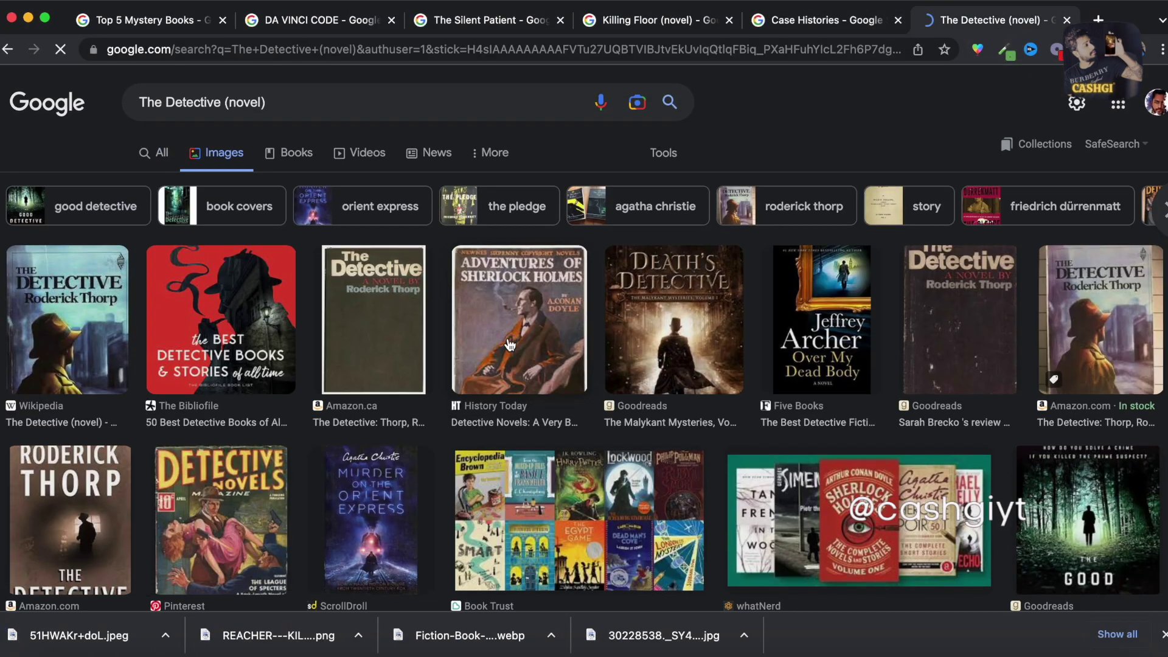
scroll(533, 296, "down", 1)
left_click(67, 481)
right_click(897, 301)
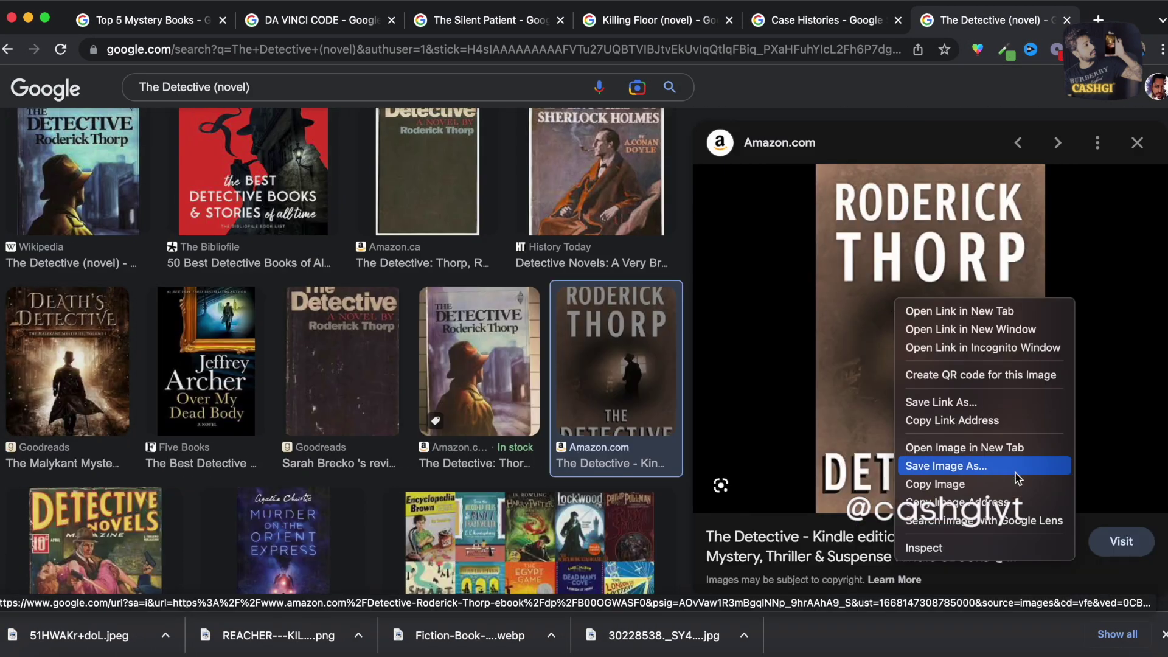
left_click(1014, 471)
key("Return")
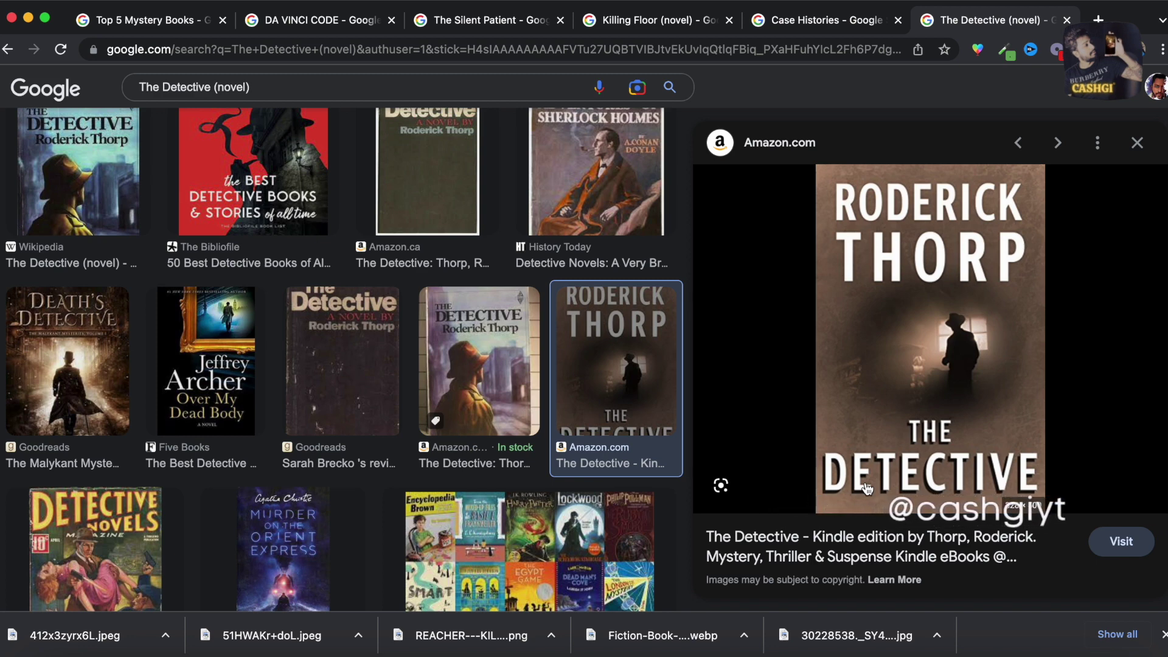
Go to canva.com in a new browser tab
key("ctrl+t")
type("canva.com")
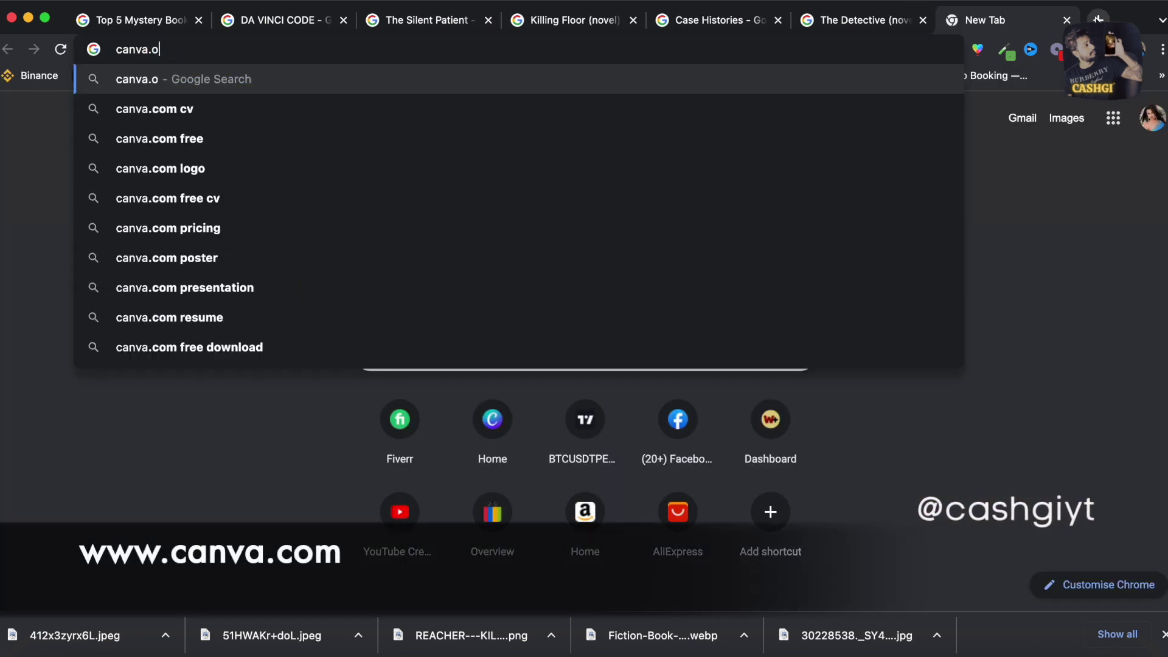
key("Return")
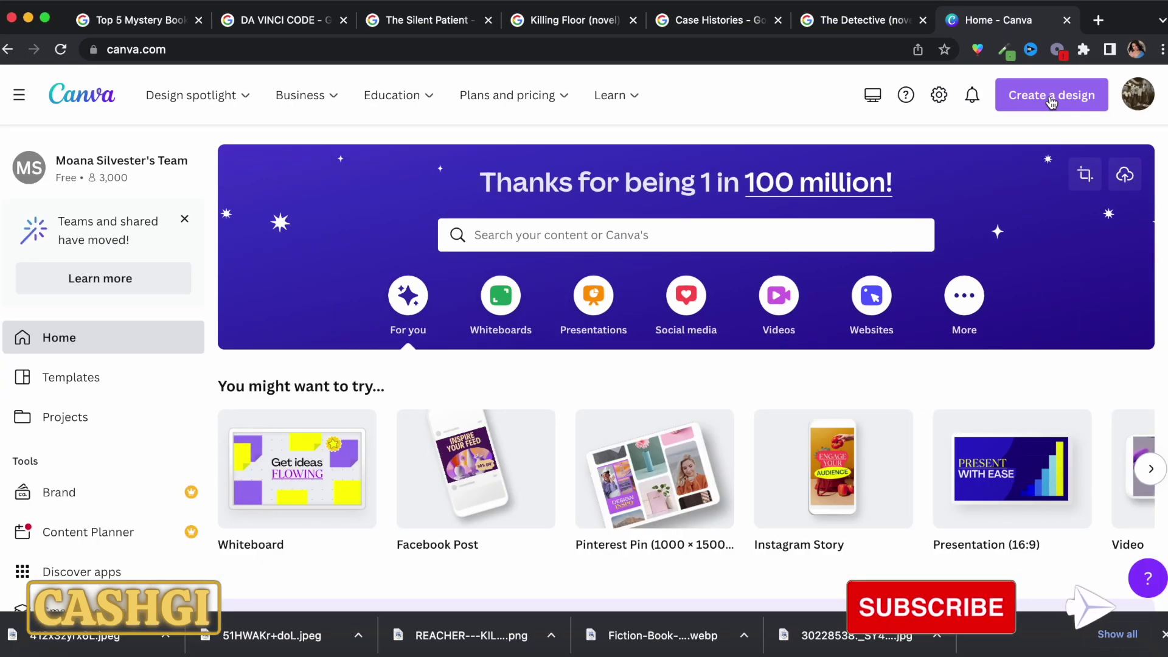
Create a custom-size design of 1080 × 1920 px
left_click(1051, 99)
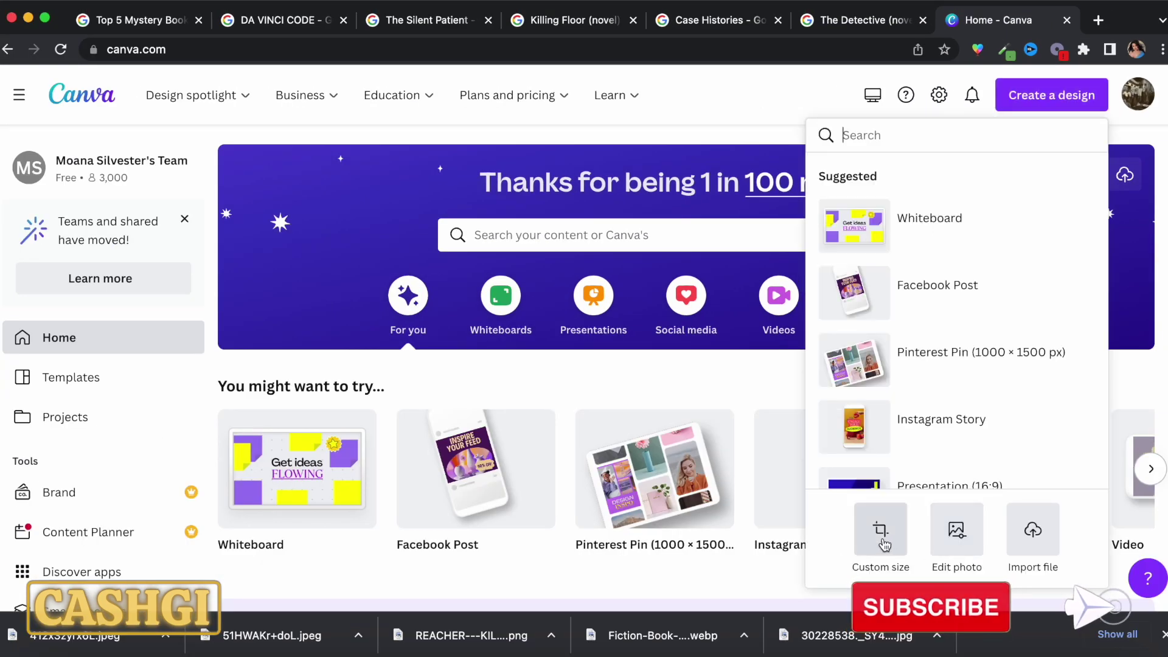
left_click(883, 543)
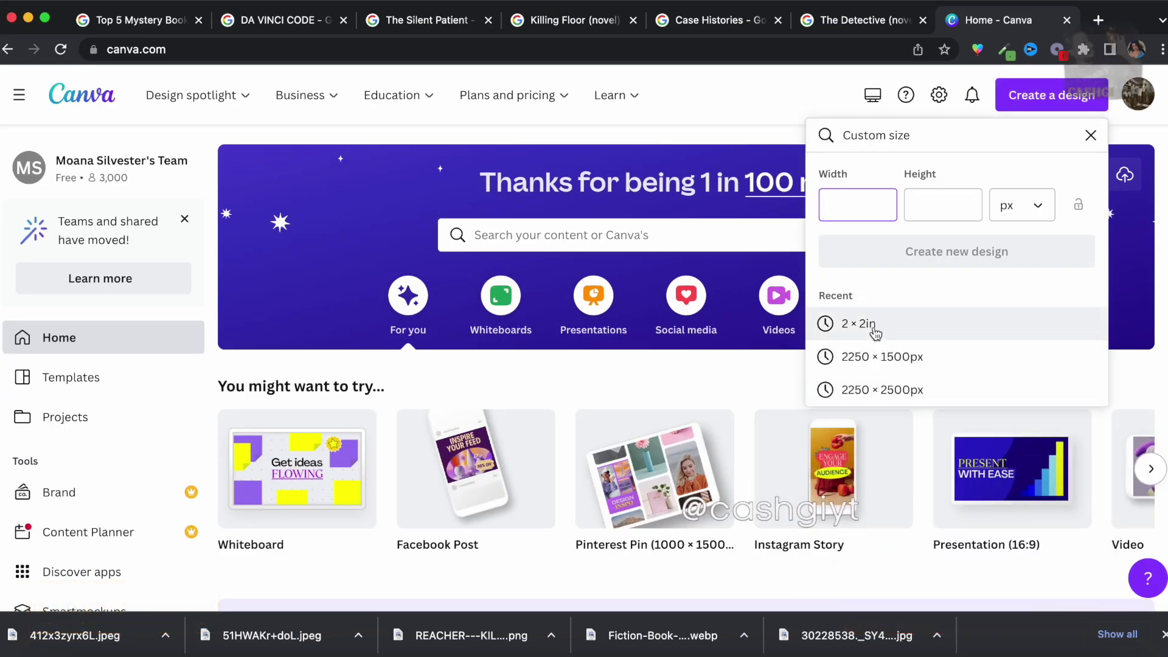
type("1080")
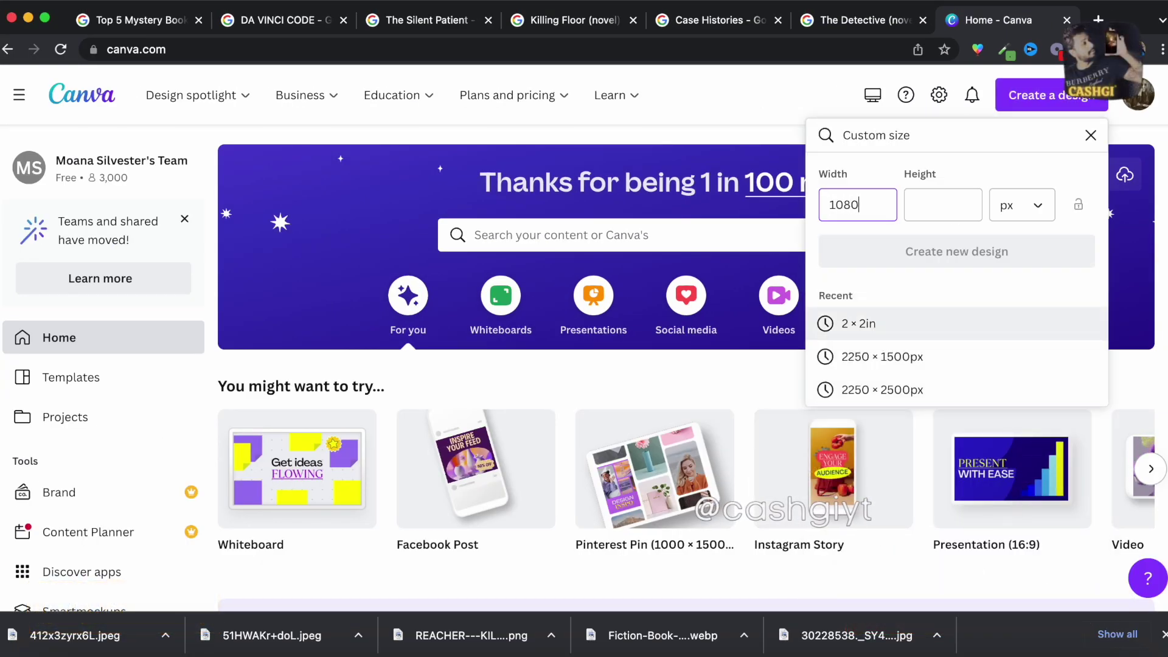
left_click(943, 213)
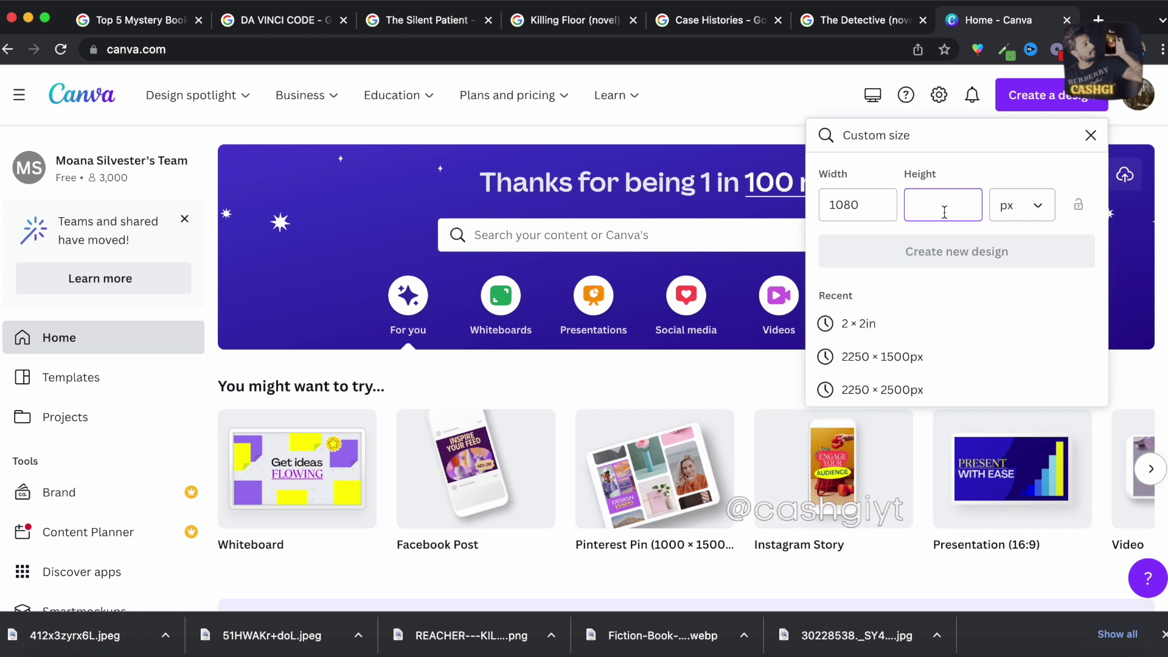
type("1920")
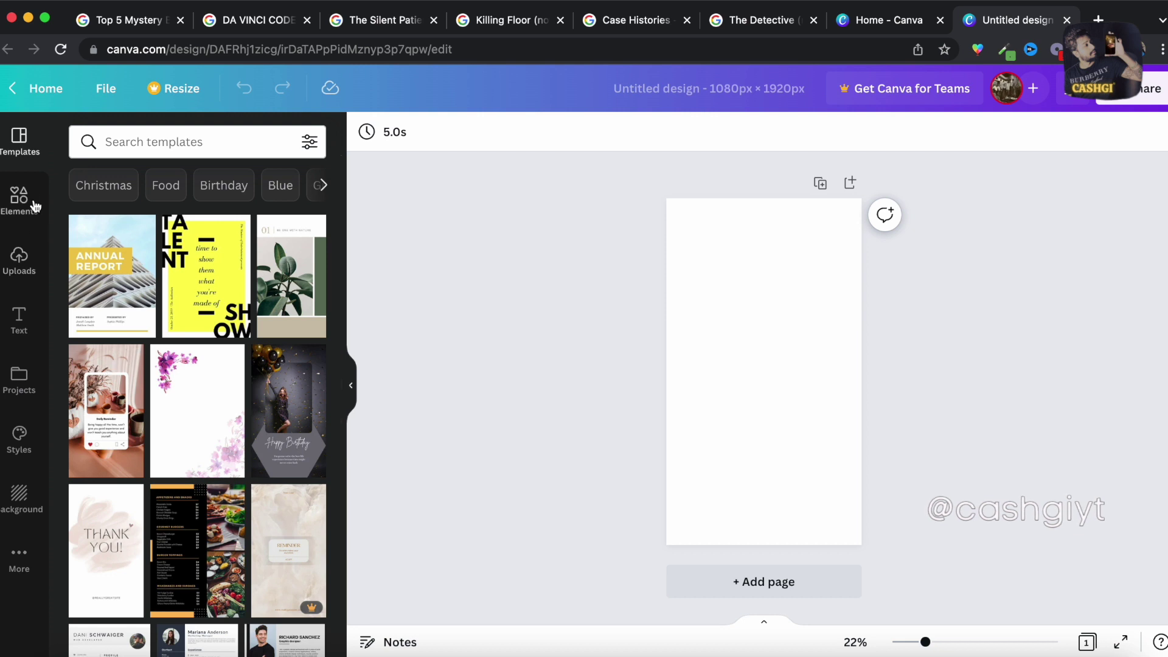
Search Photos for 'mystery' and add the black-and-white man-in-hat photo
left_click(19, 437)
left_click(136, 143)
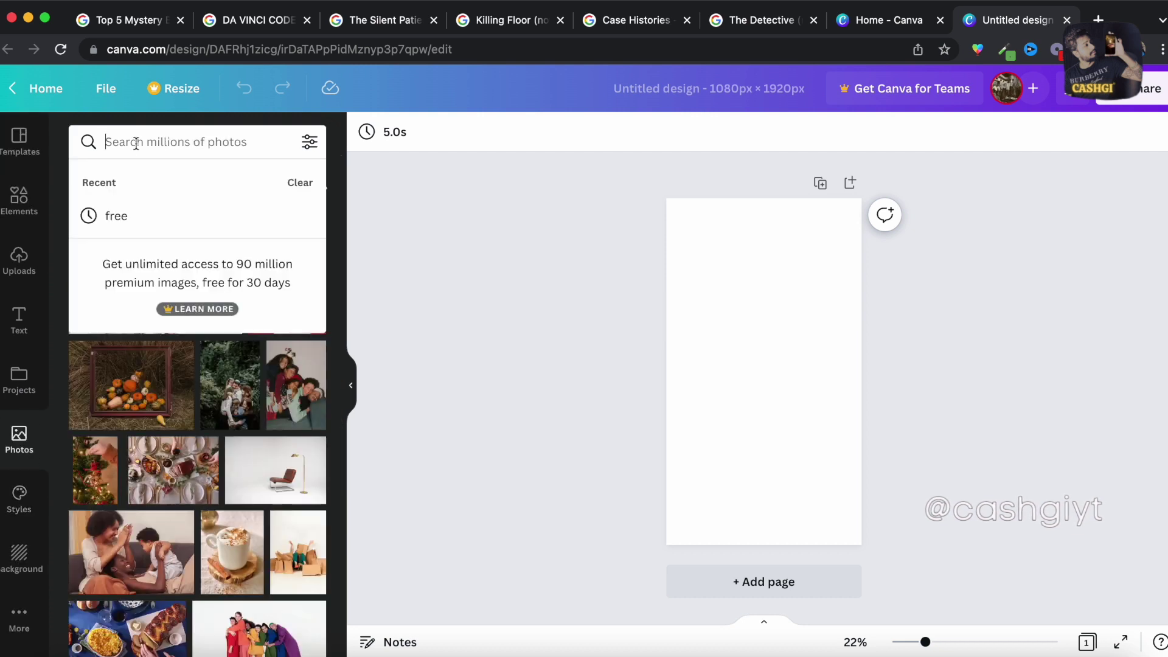
type("mystery")
key("Return")
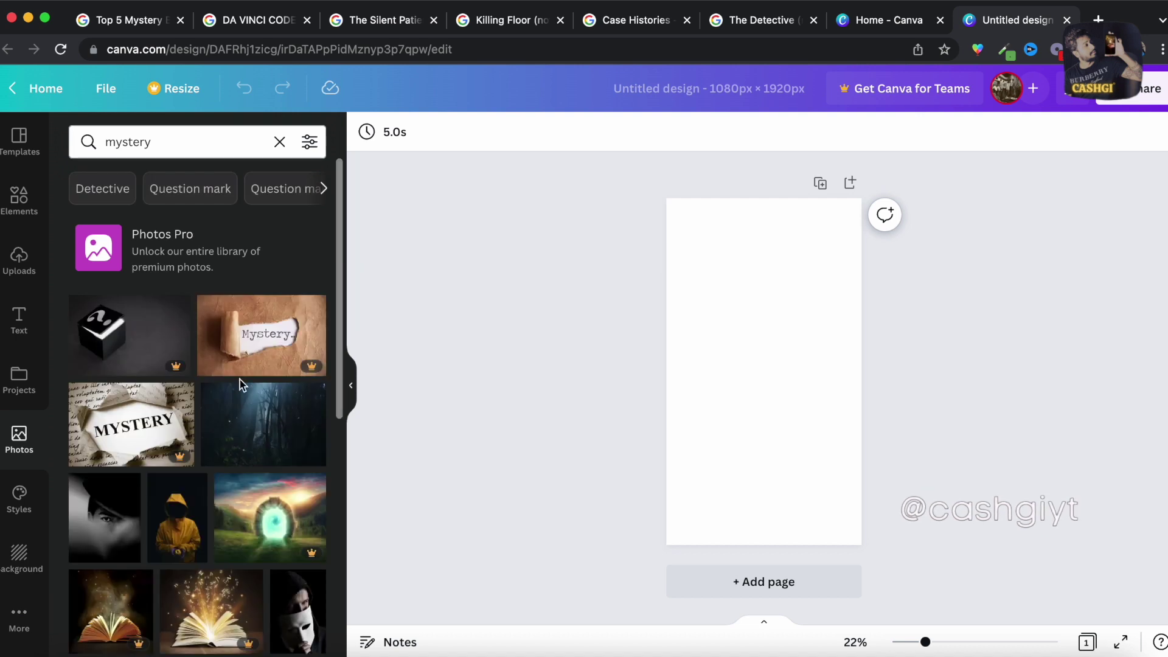
scroll(240, 385, "down", 5)
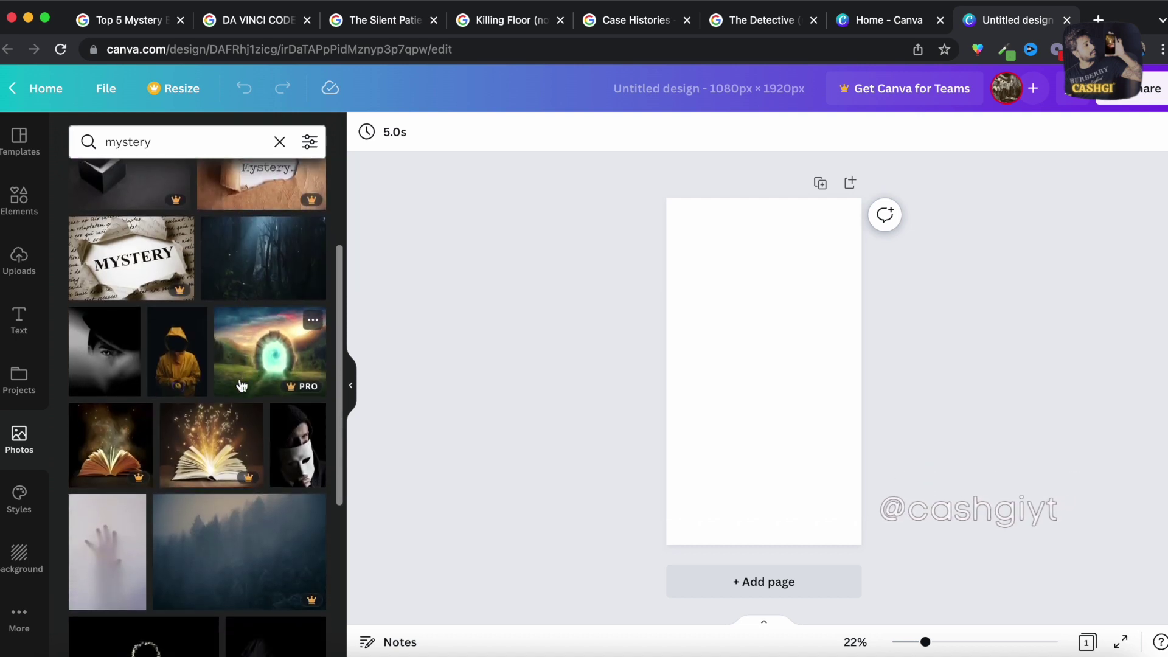
left_click(122, 231)
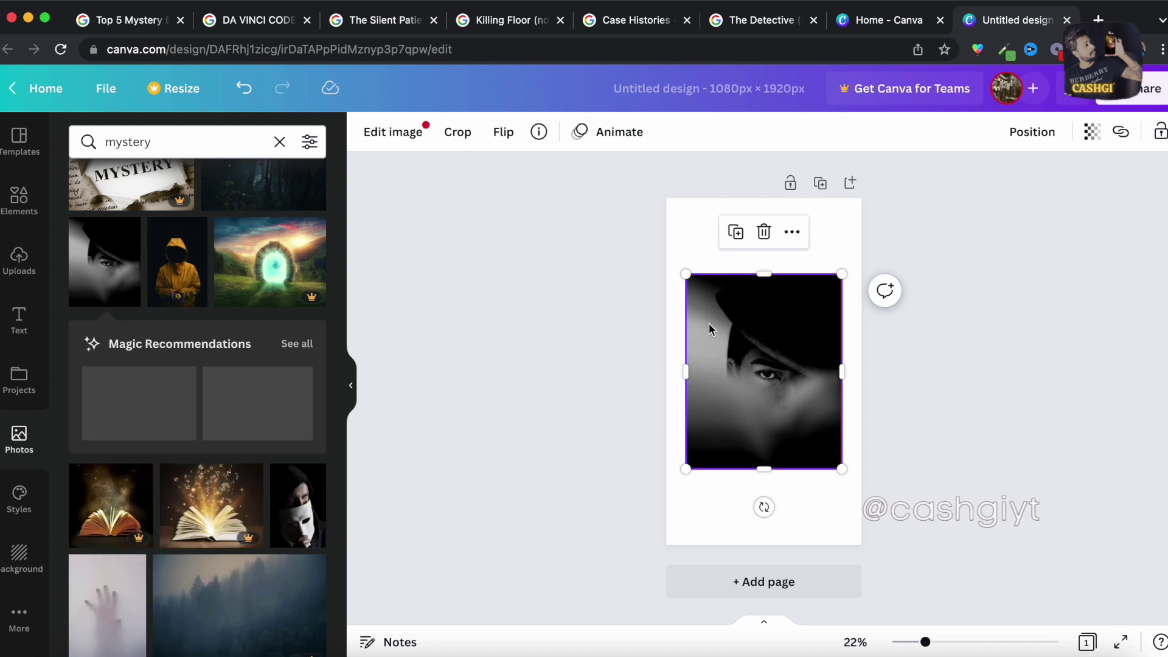
Enlarge the man-in-hat photo until it covers the whole page
left_click_drag(682, 273, 605, 202)
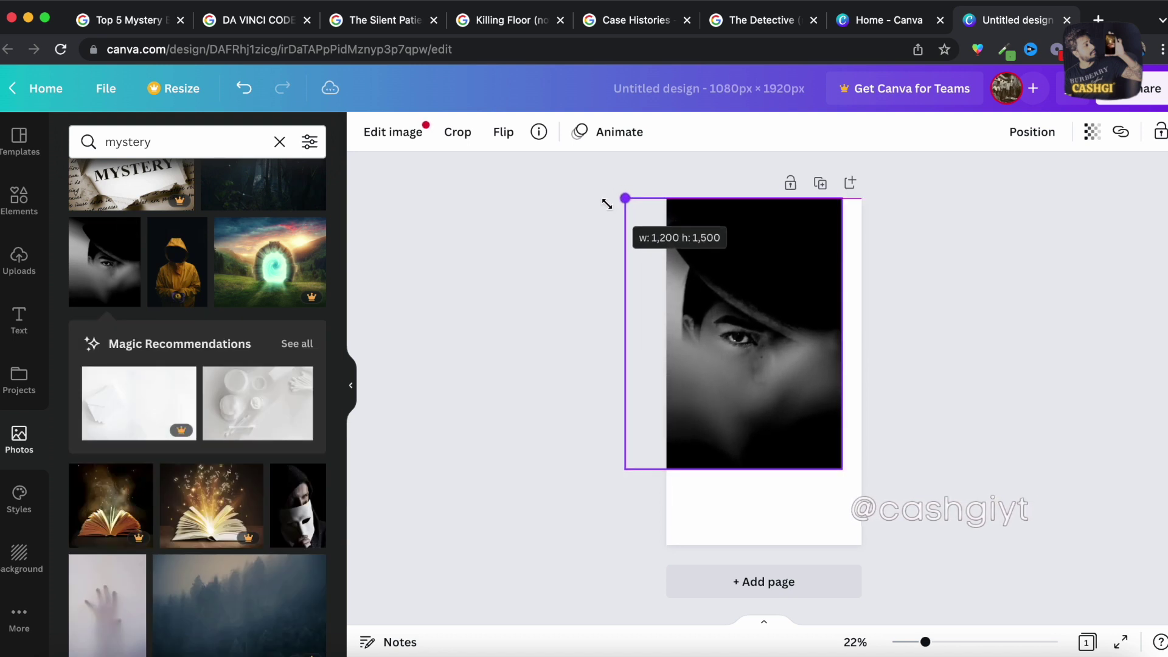
left_click_drag(607, 204, 605, 203)
left_click_drag(844, 472, 918, 534)
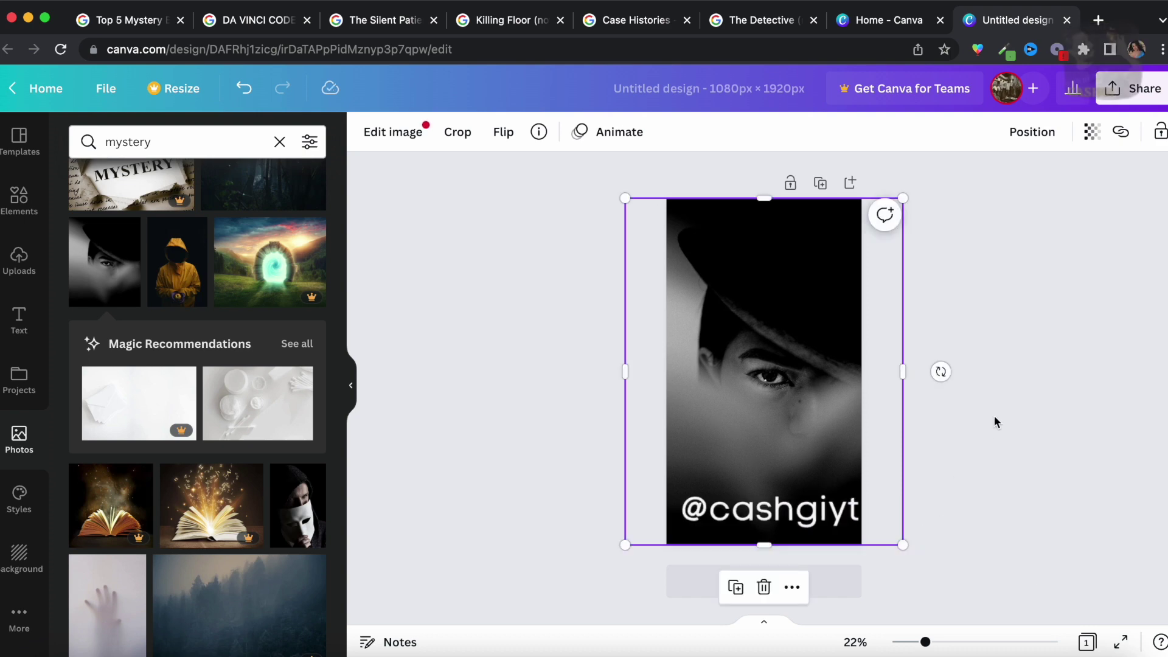
left_click(862, 448)
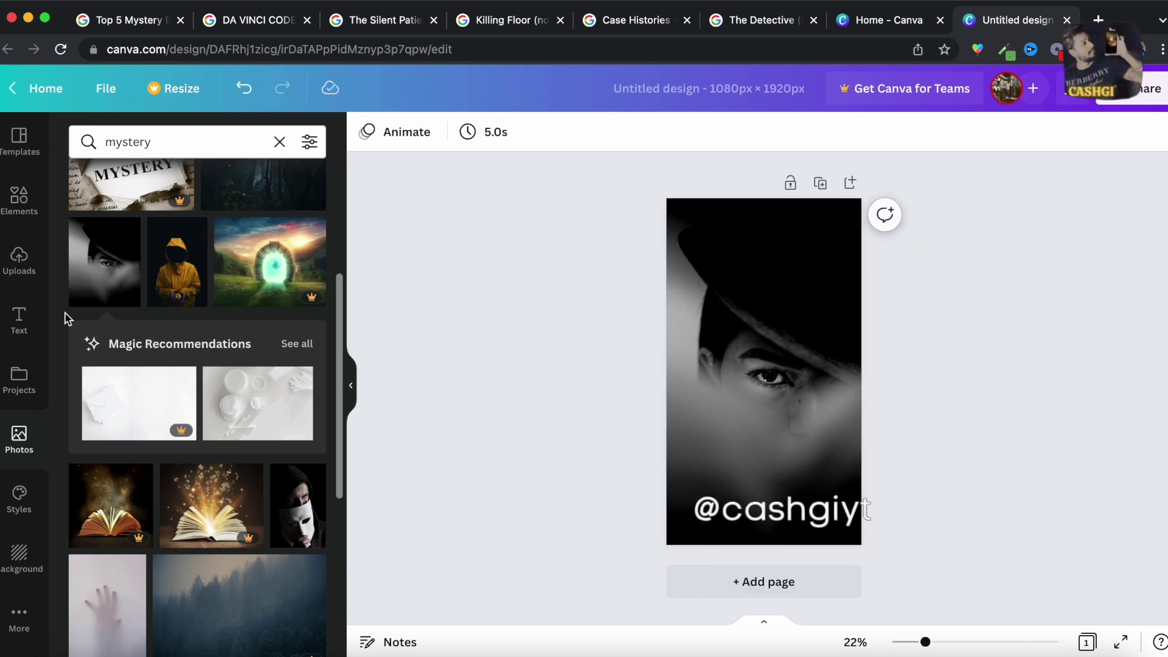
left_click(20, 319)
Add a heading 'Top 5 Fiction Books of All Time' in Montserrat Extra-Bold
left_click(180, 254)
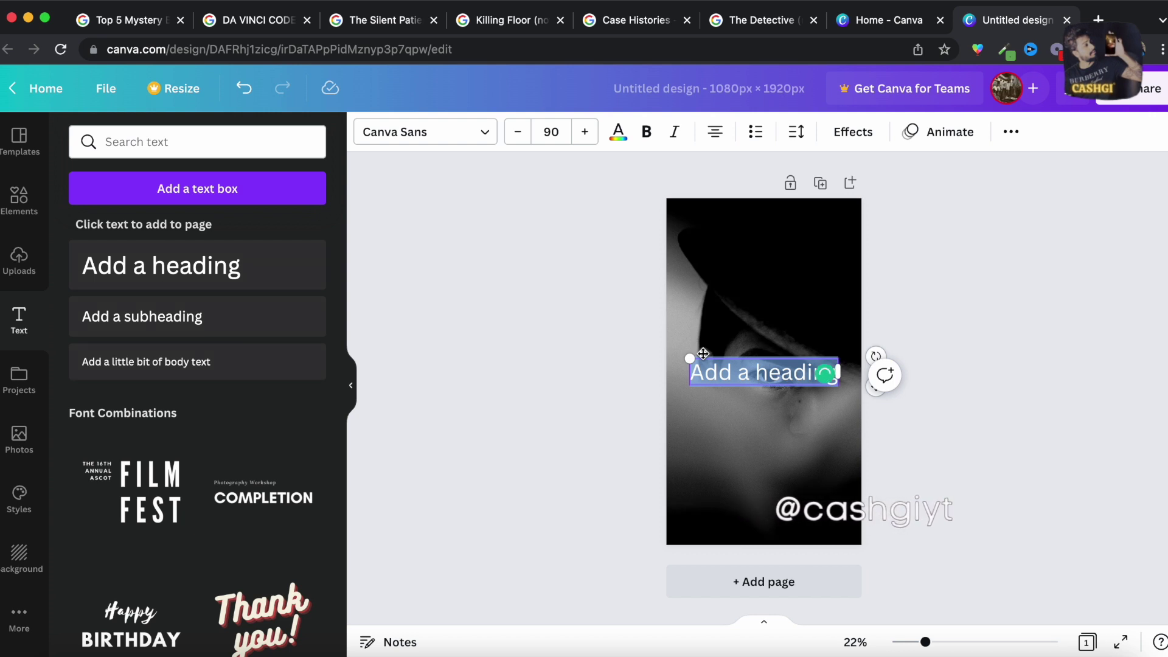
type("Top 5 F")
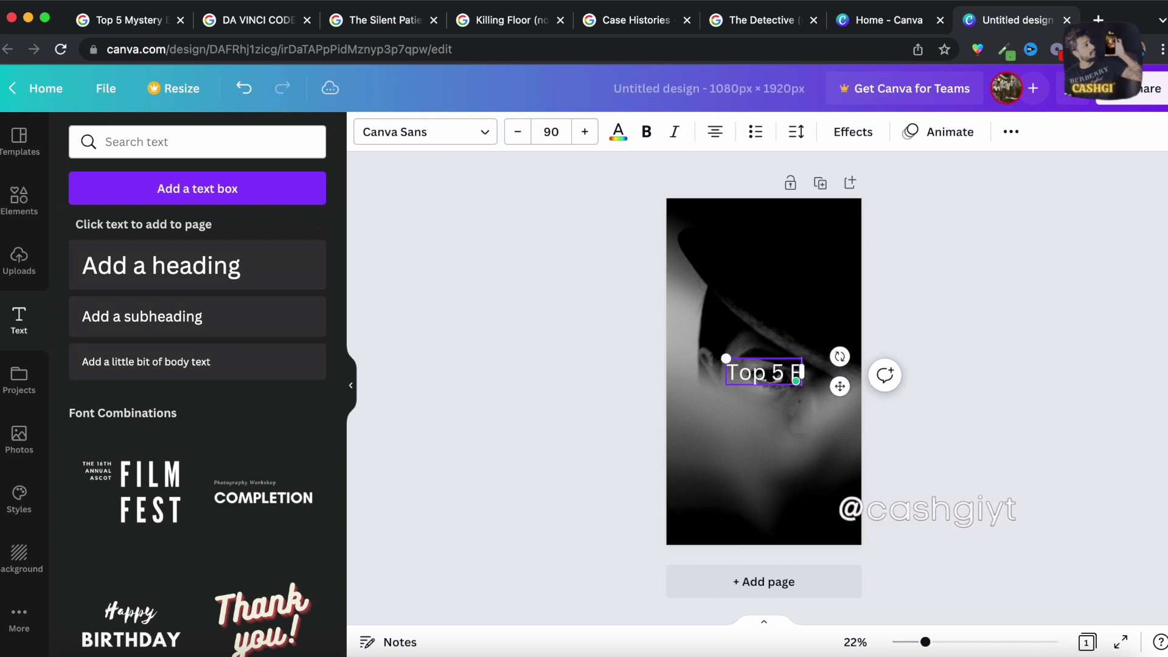
type("iction Books")
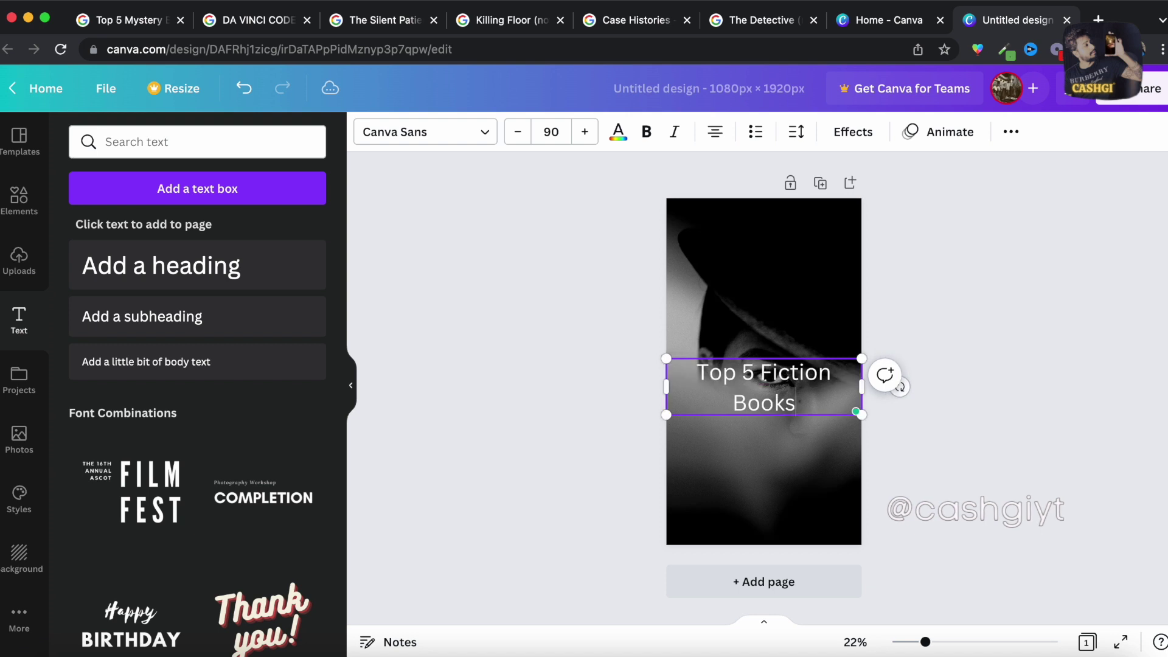
type(" of All Time")
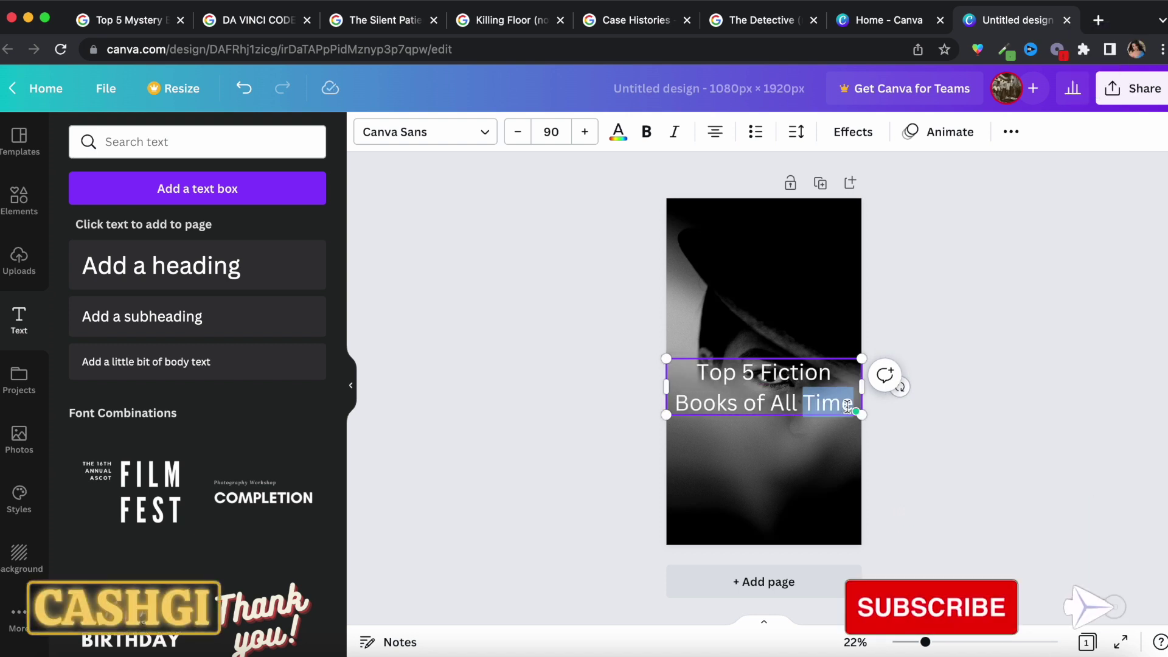
left_click_drag(851, 403, 695, 368)
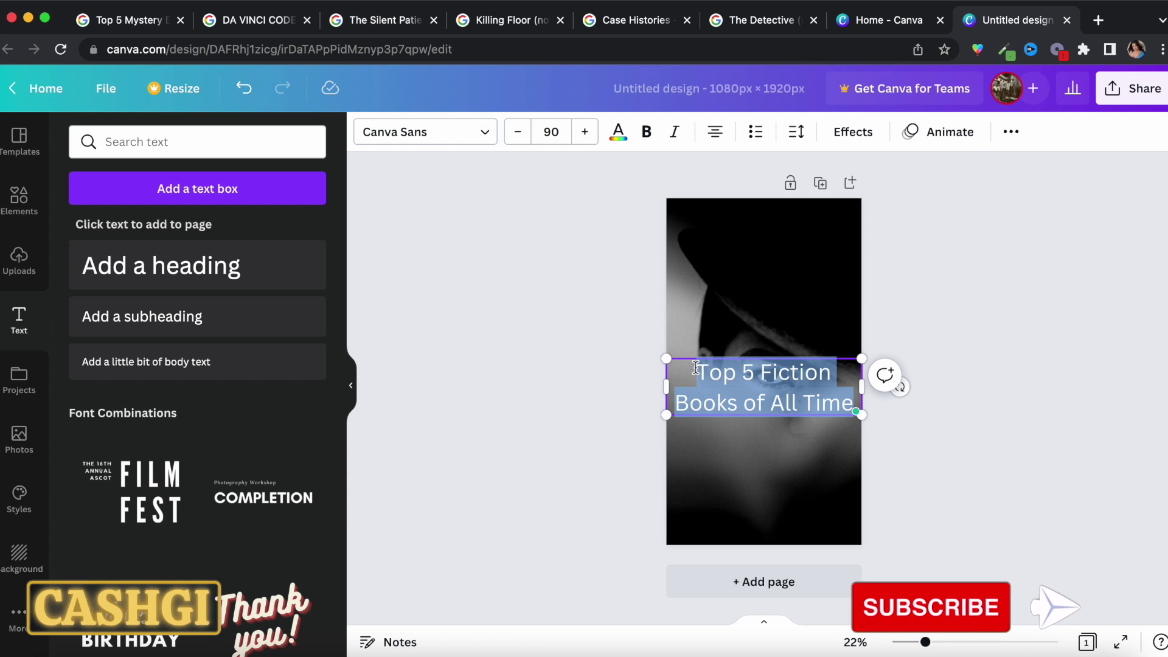
left_click(468, 139)
left_click(209, 261)
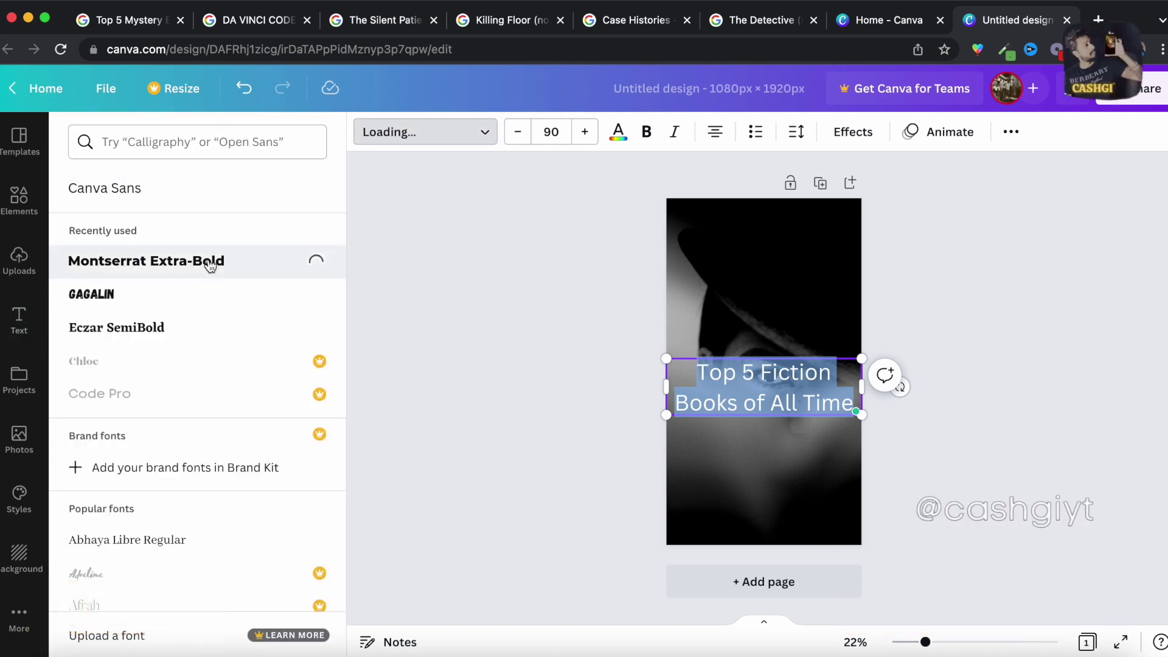
Reduce the title to size 77 and narrow its box so it wraps onto two lines
left_click(523, 134)
left_click(519, 134)
left_click(519, 133)
left_click(519, 133)
left_click(519, 134)
left_click(519, 134)
left_click(518, 134)
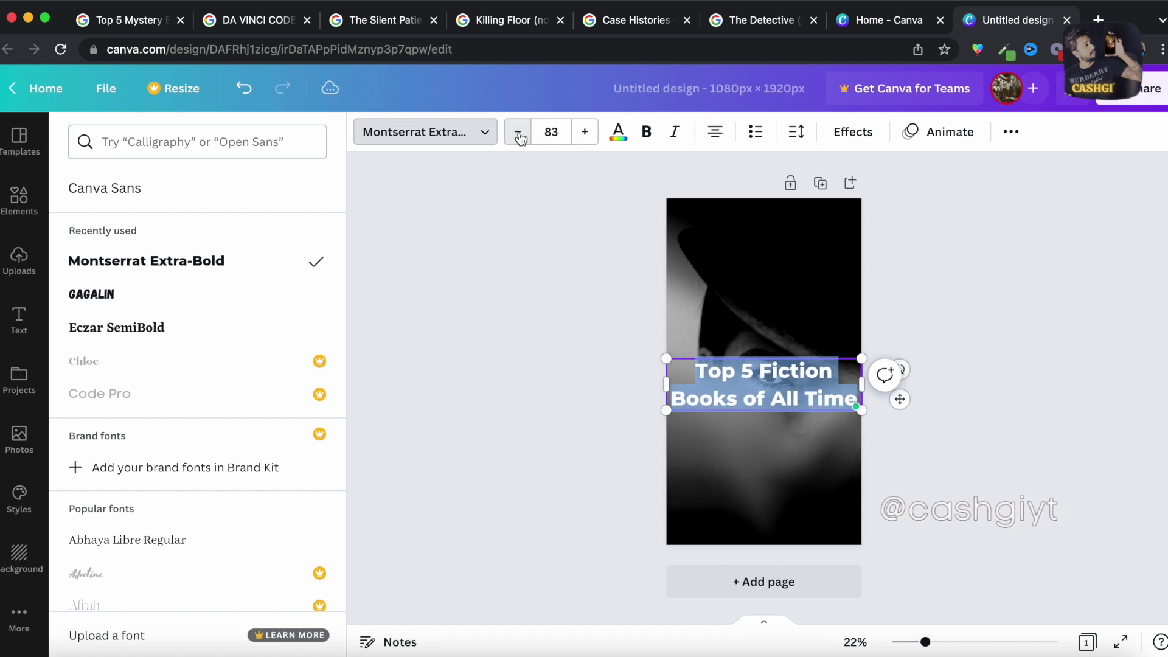
left_click(519, 134)
left_click(519, 133)
left_click(518, 133)
left_click(518, 134)
left_click(519, 133)
left_click(519, 133)
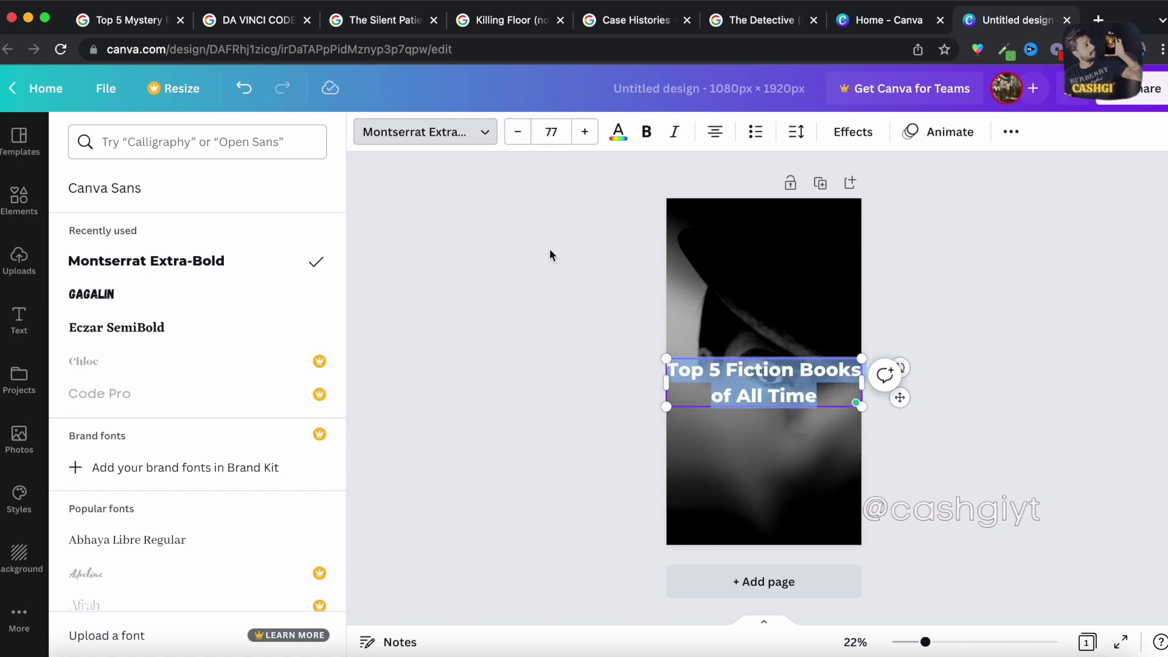
key("Escape")
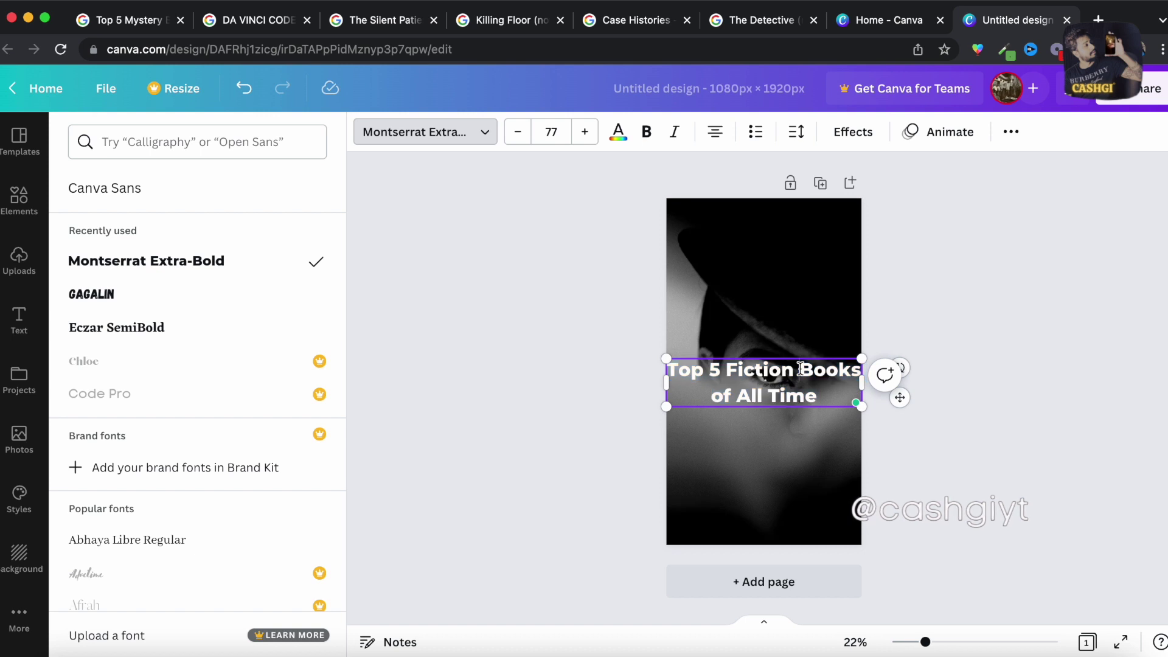
left_click_drag(861, 382, 850, 382)
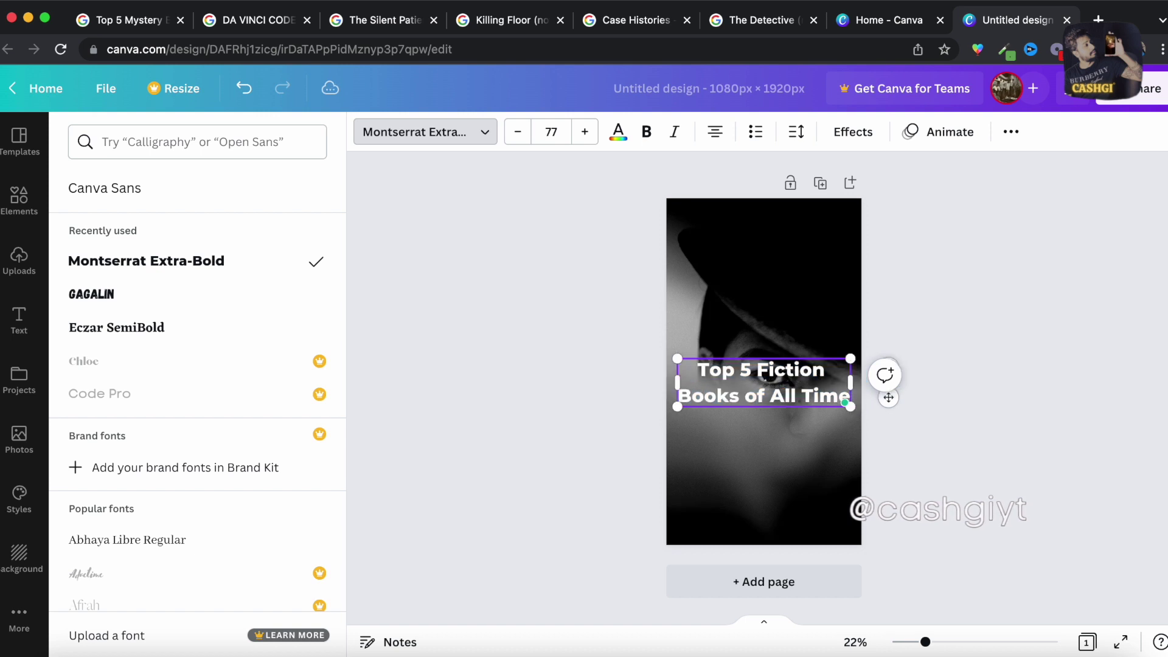
left_click(858, 134)
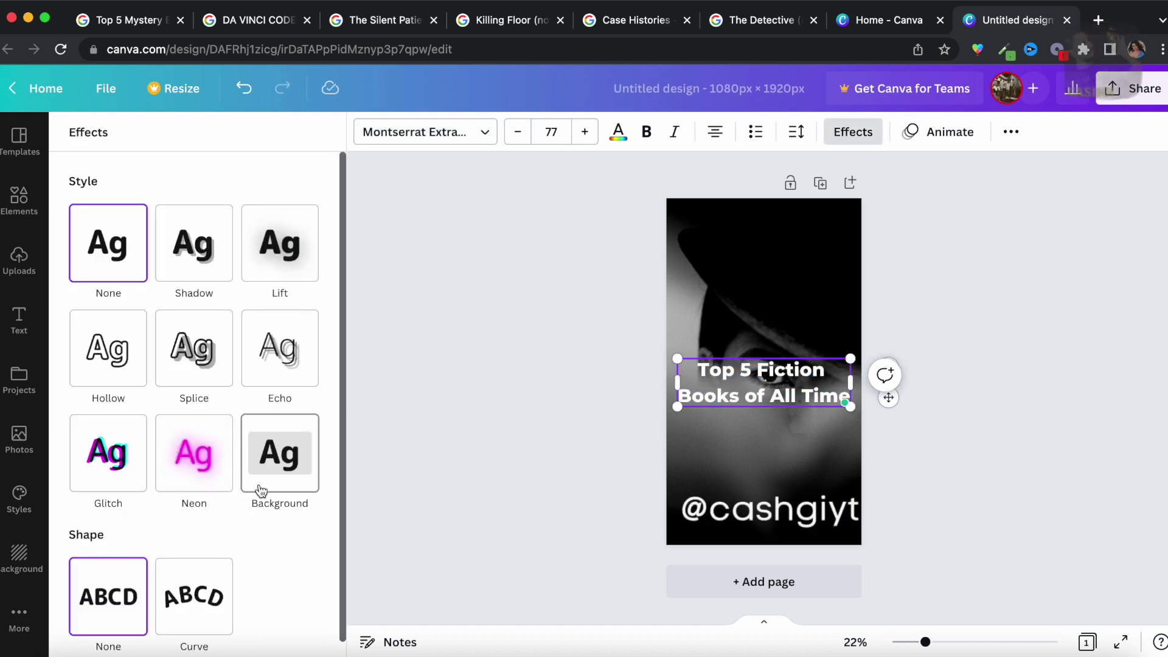
Give the title a white Background effect and black text colour
left_click(277, 456)
scroll(261, 459, "down", 3)
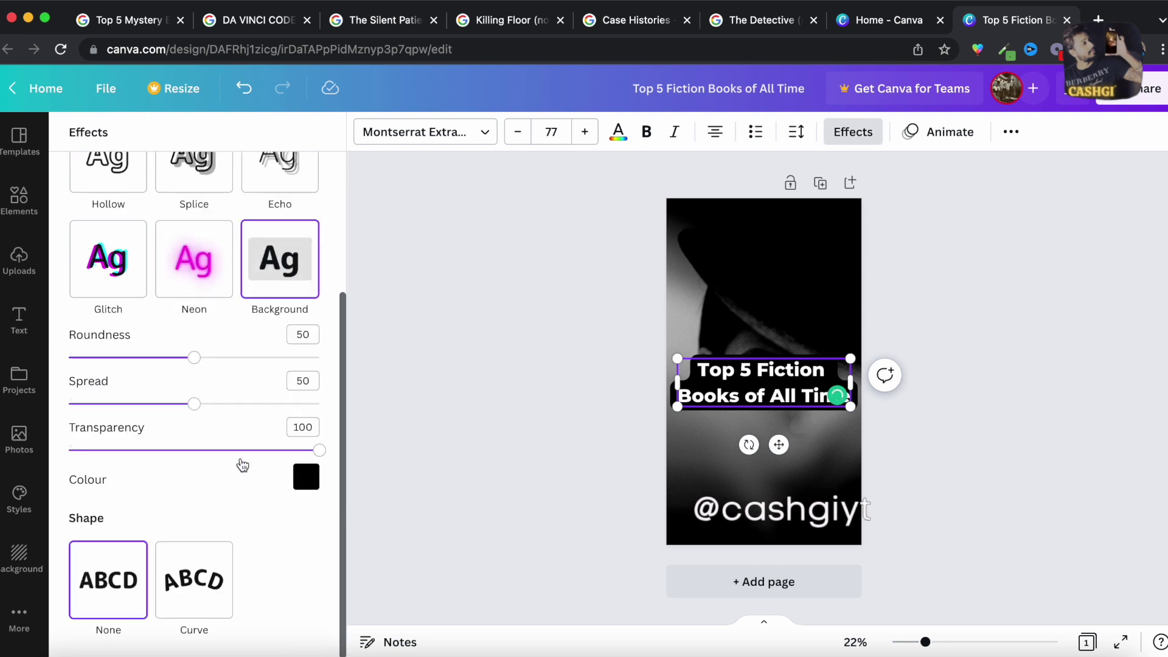
left_click(306, 477)
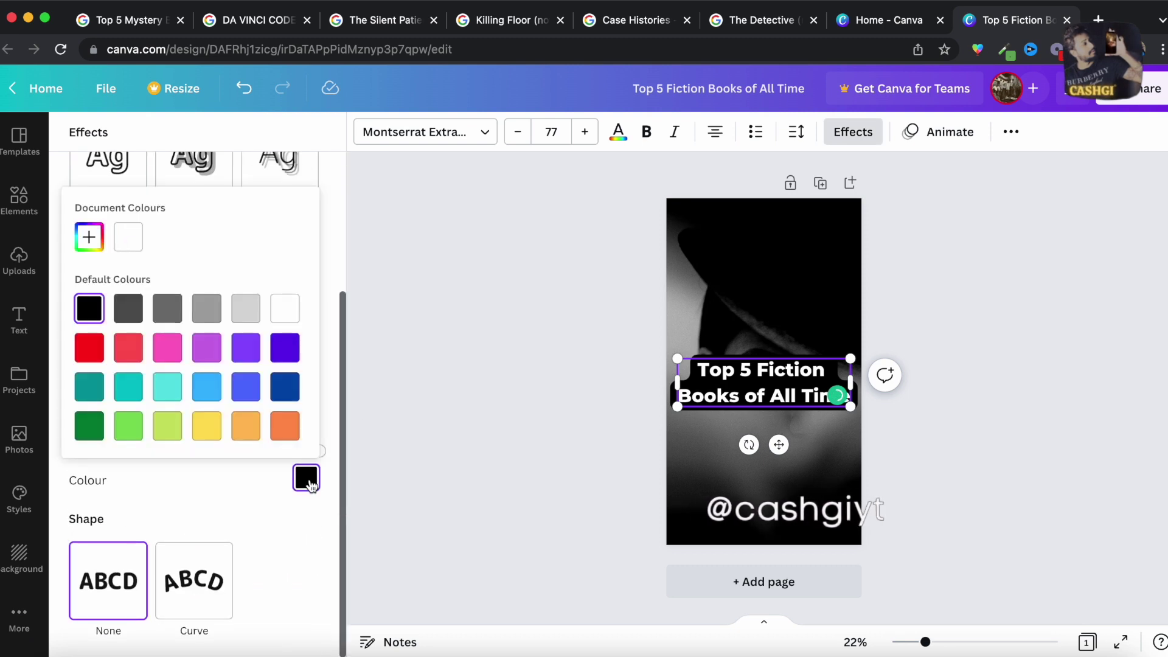
left_click(283, 312)
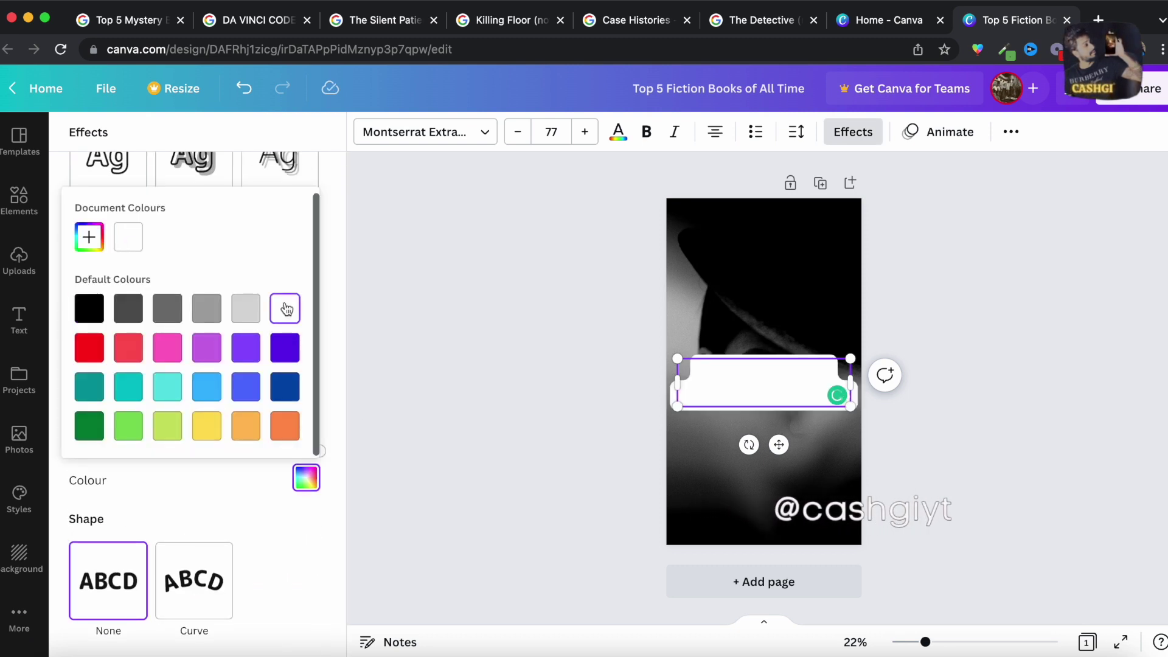
left_click(618, 132)
left_click(134, 368)
key("Escape")
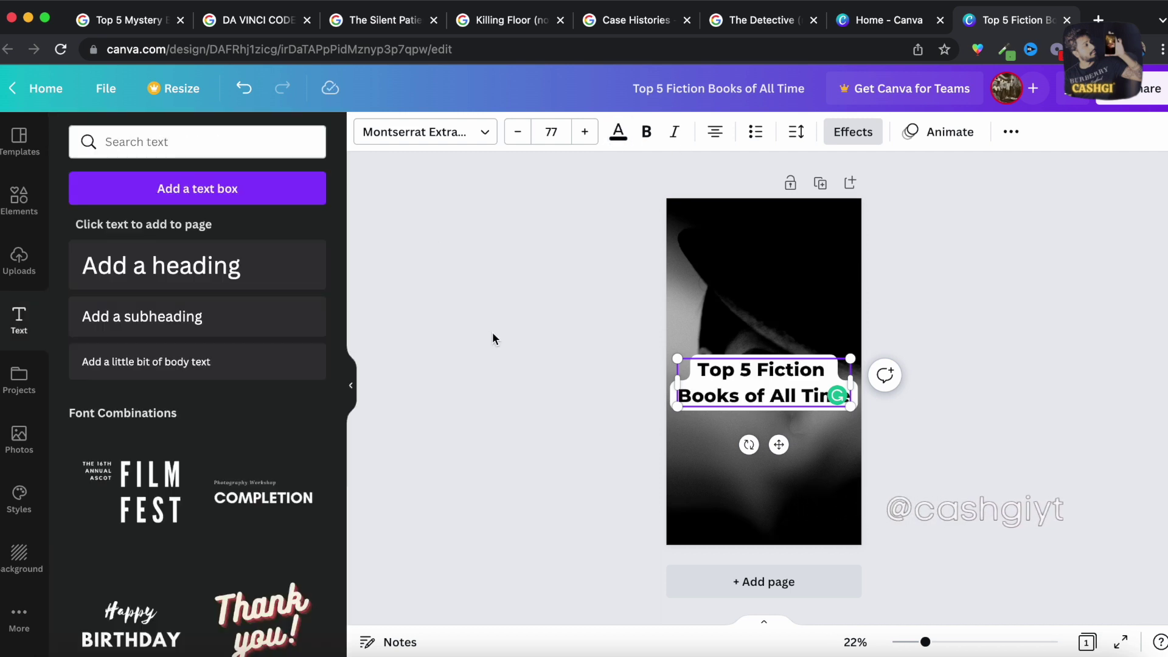
left_click(493, 335)
Shrink the title slightly, move it near the page top, and duplicate it lower down
left_click(792, 384)
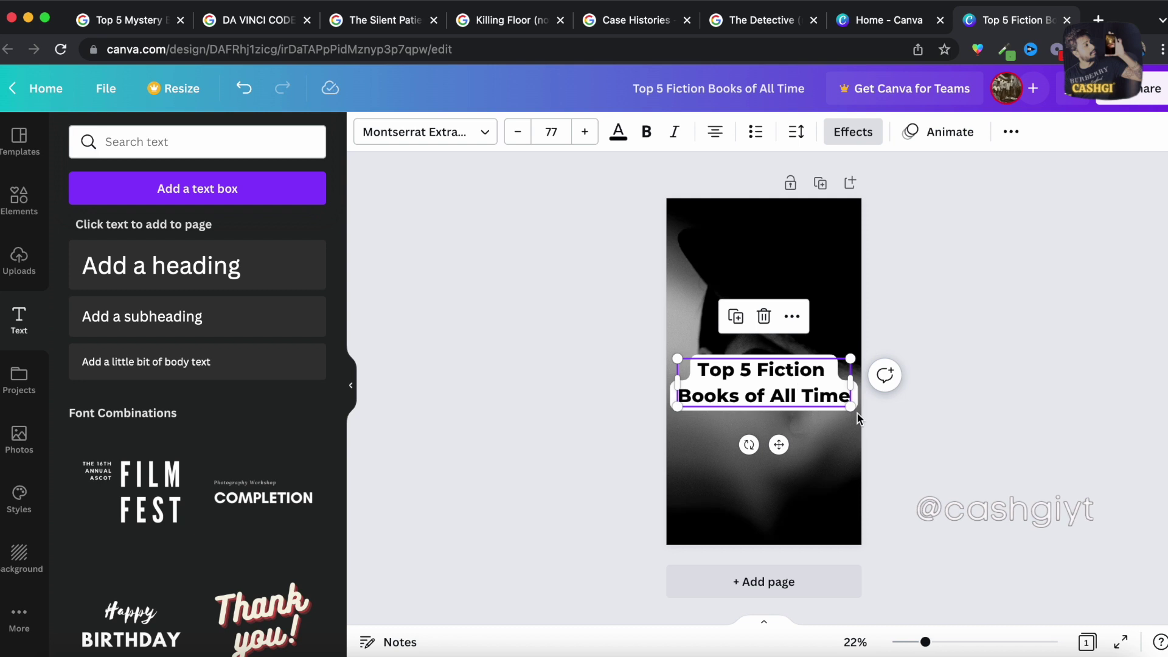
left_click_drag(850, 406, 832, 401)
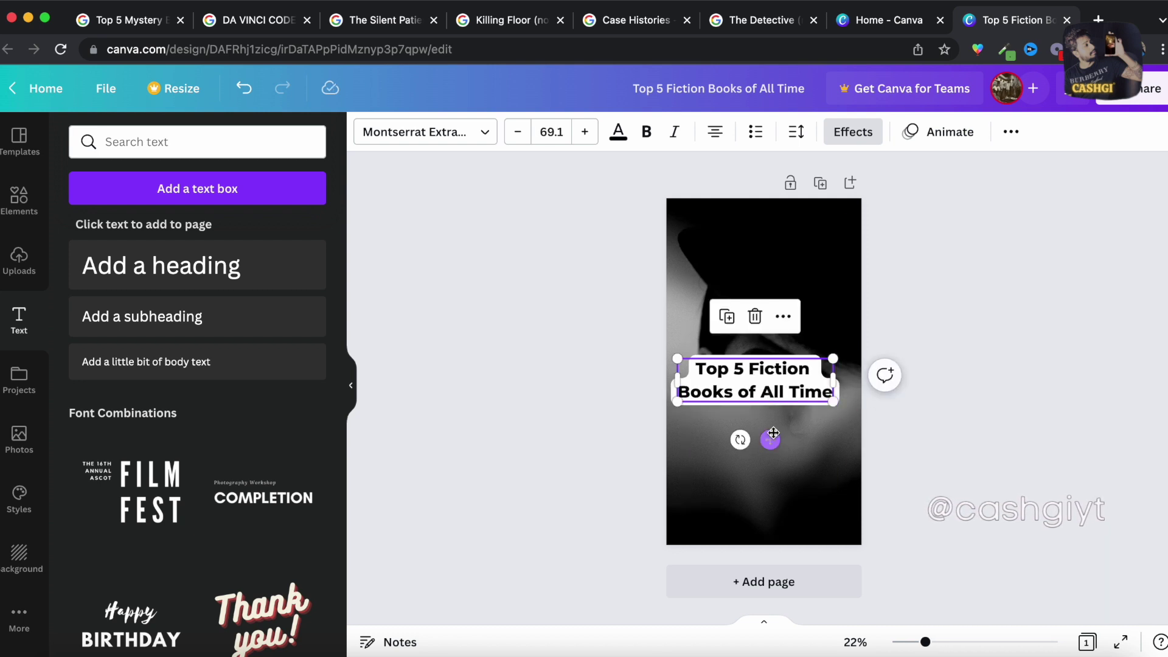
left_click_drag(773, 432, 781, 543)
key("super+d")
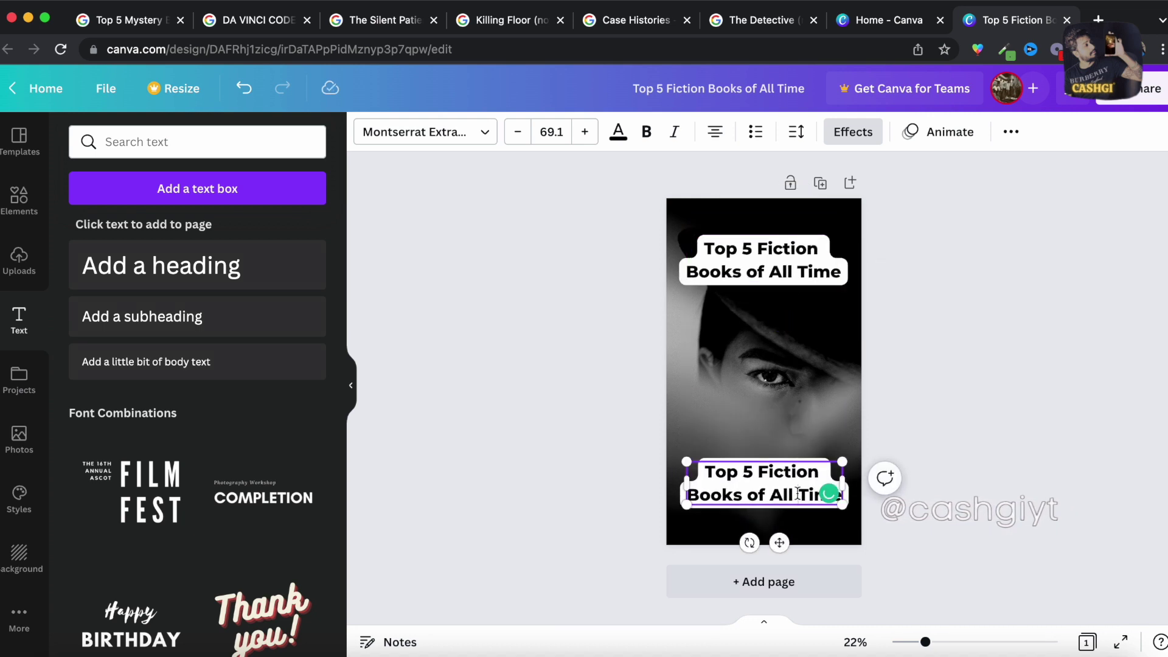
double_click(796, 492)
Type 'Grab Your Favorite of These Books For FREE In The Description' and reduce it from 69.1 to 56.1
type("Gra")
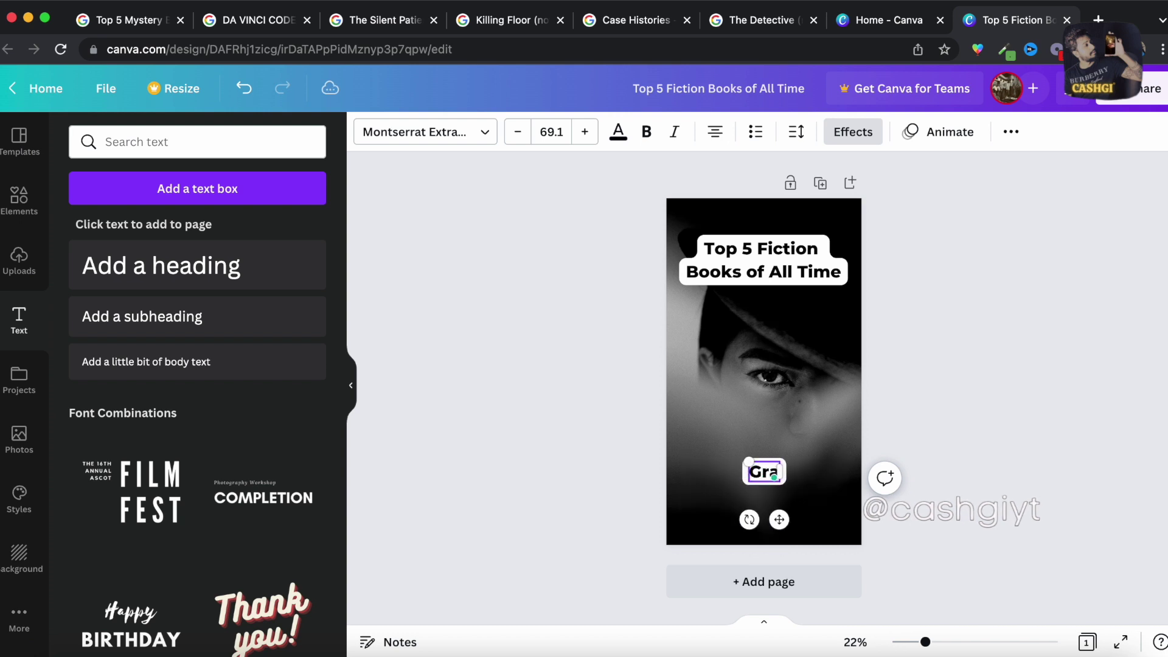
type("b Your Fav")
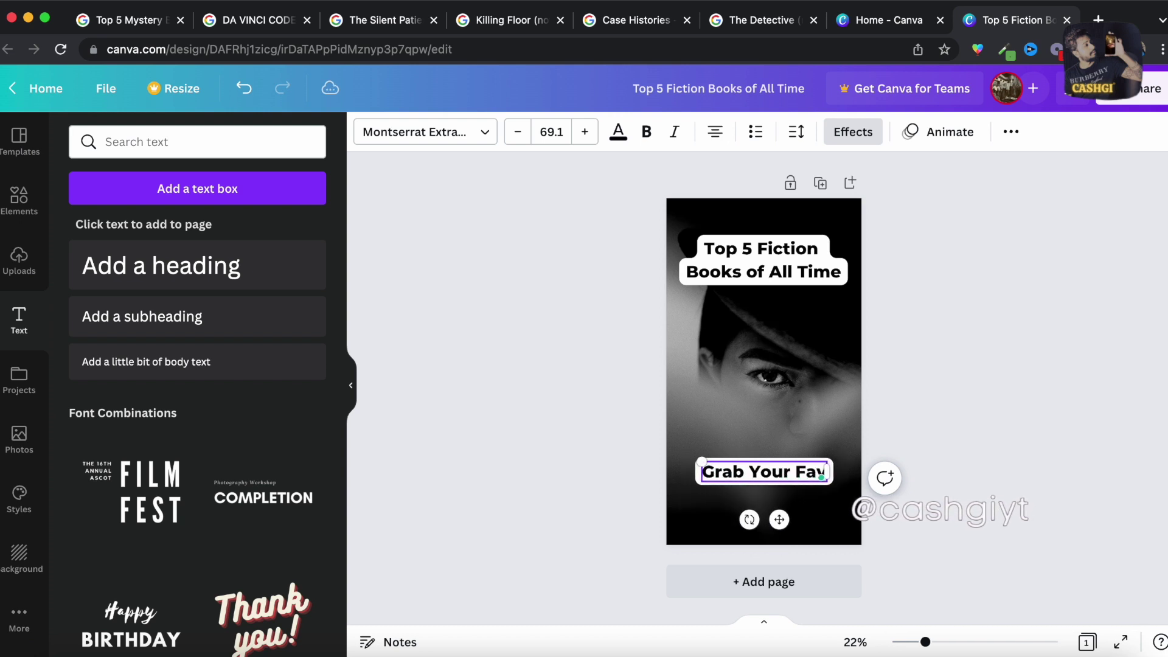
type("orite of Thes")
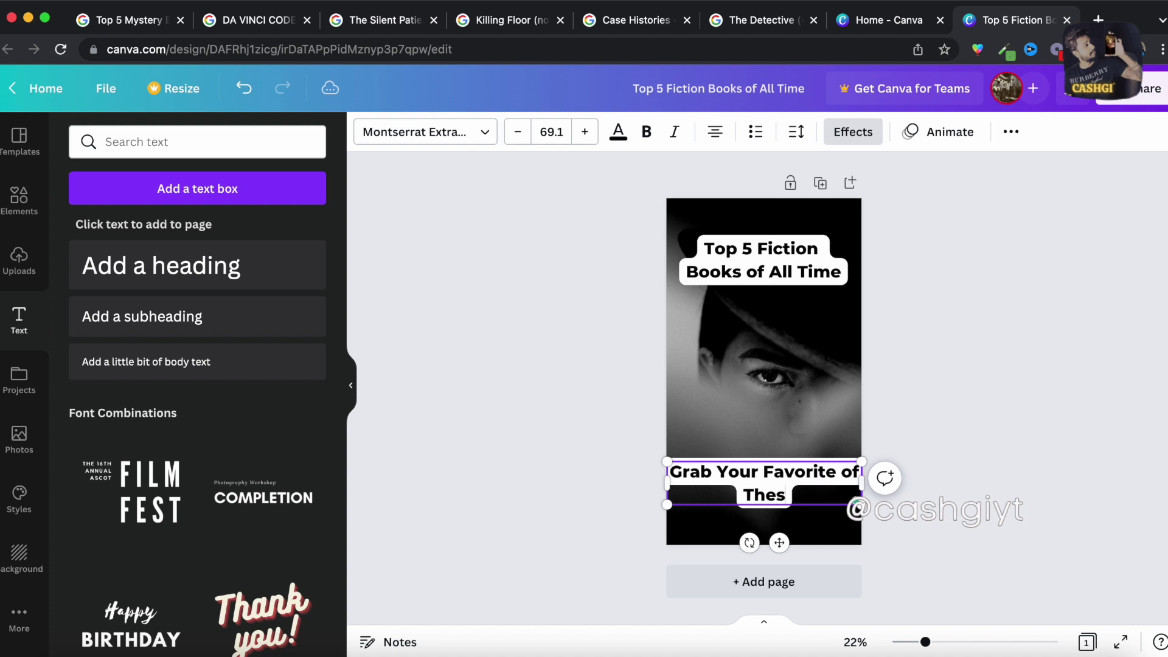
type("e Books For FREE")
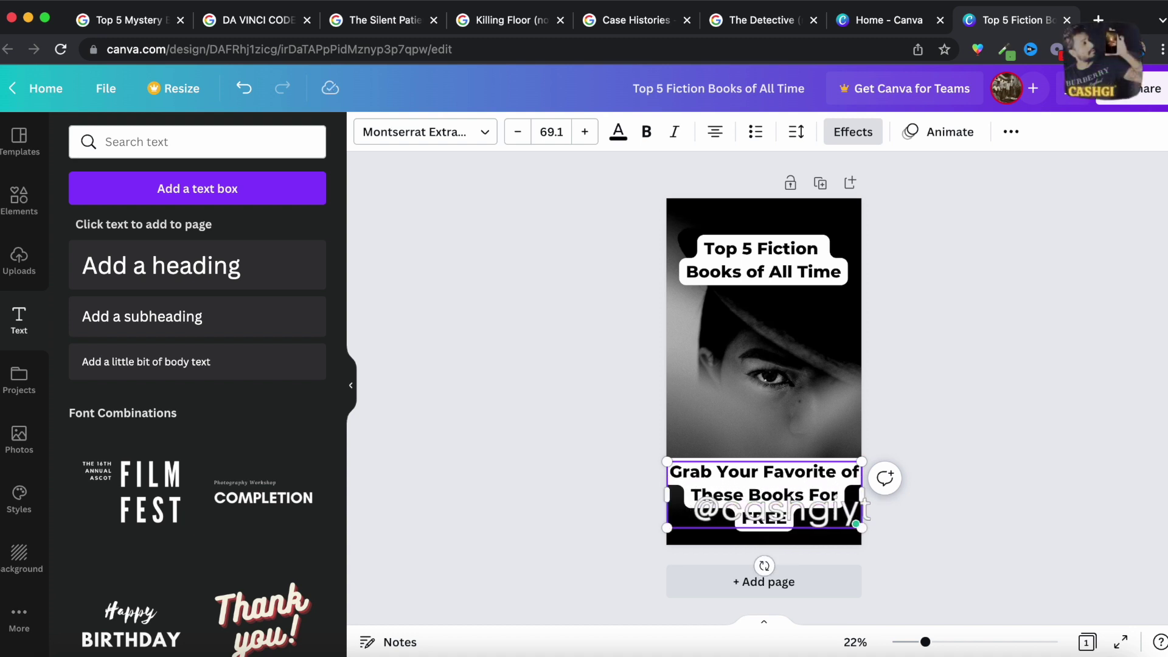
type(" In")
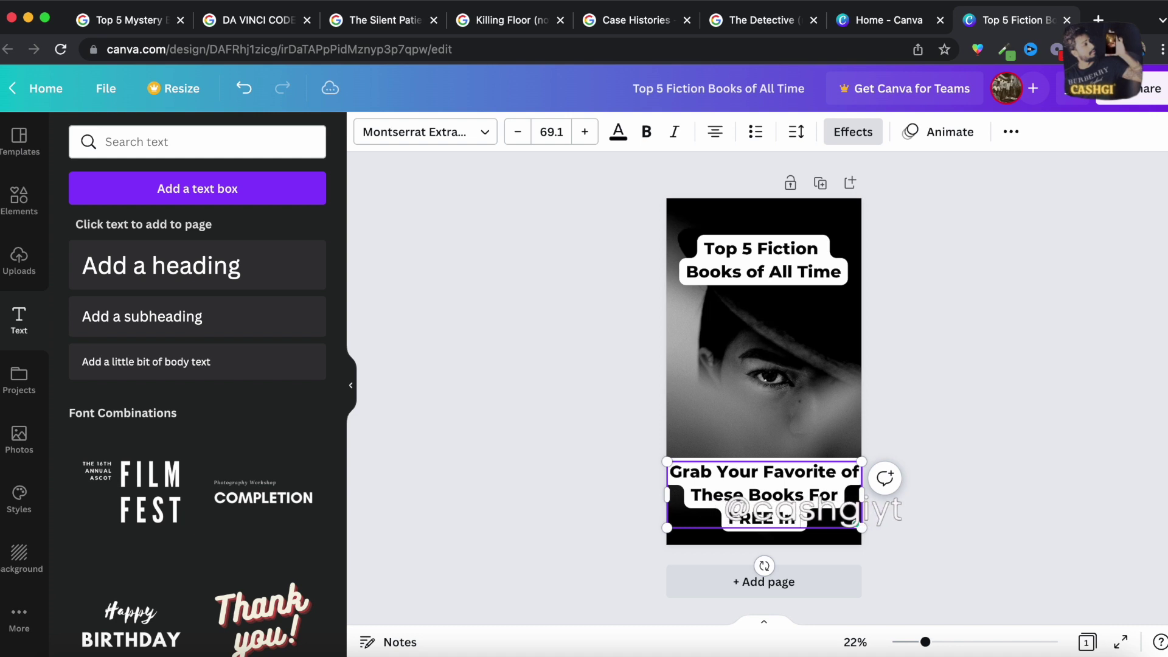
type(" The Description")
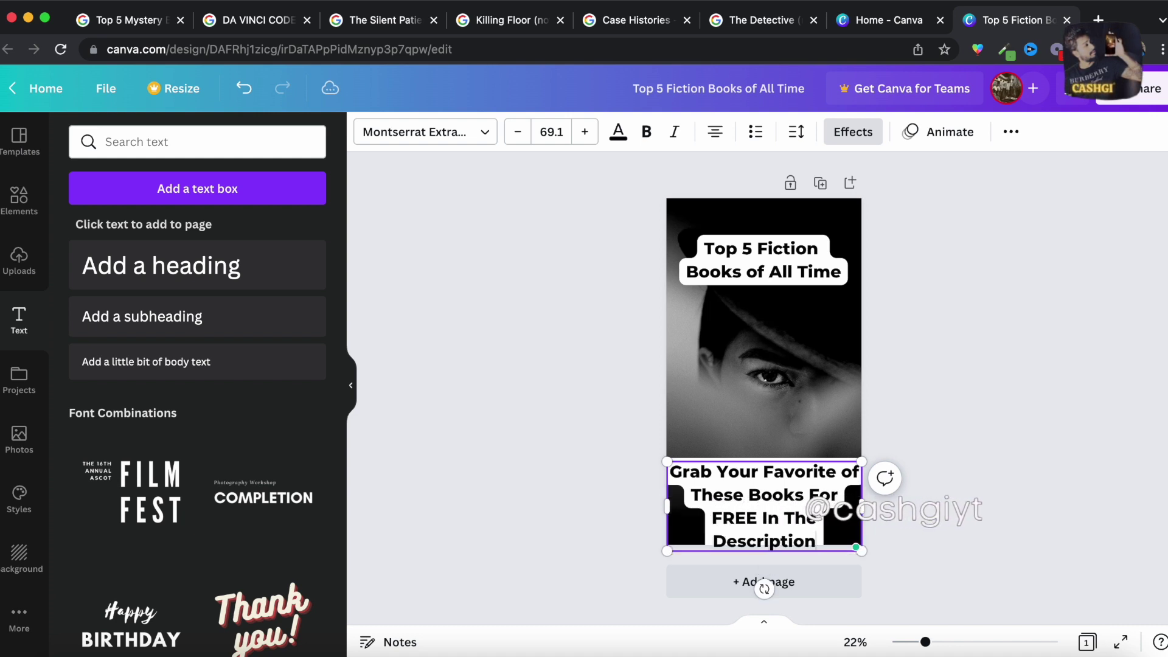
key("Escape")
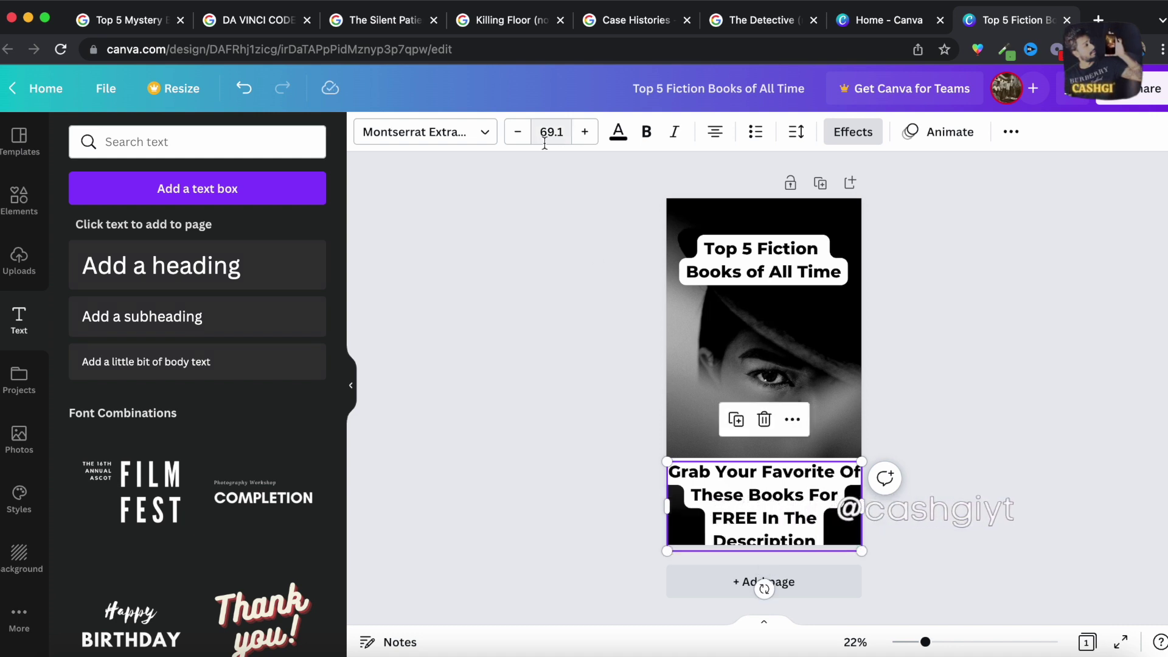
left_click(517, 132)
left_click(518, 132)
left_click(517, 132)
left_click(518, 133)
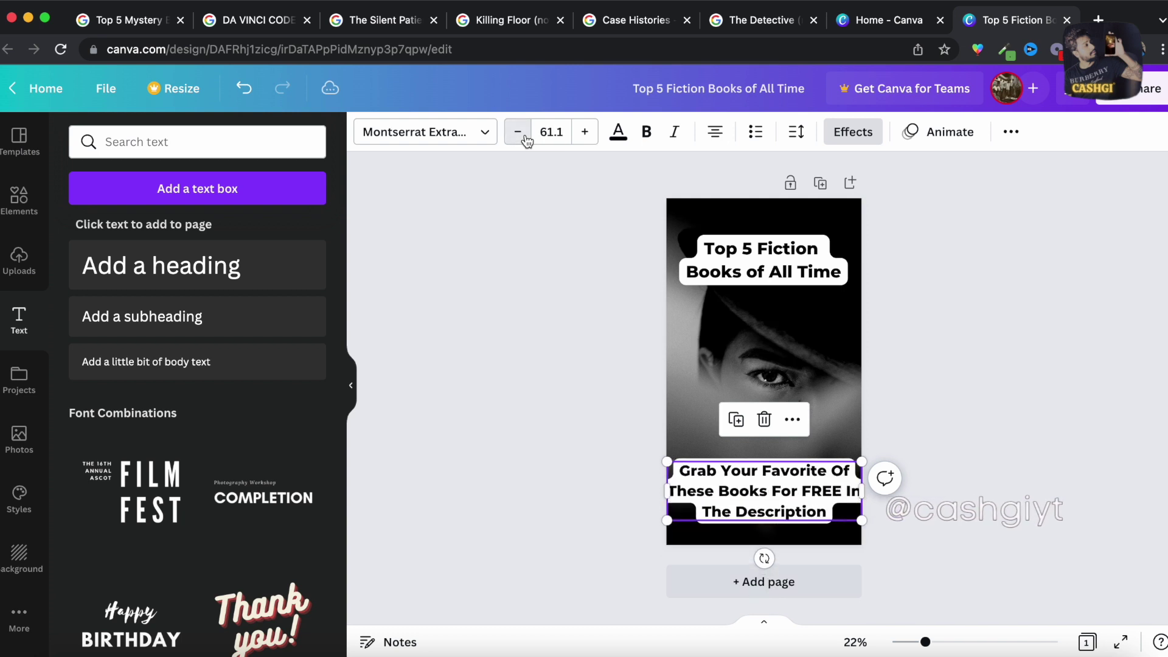
left_click(527, 140)
left_click(527, 140)
left_click(526, 140)
left_click(527, 140)
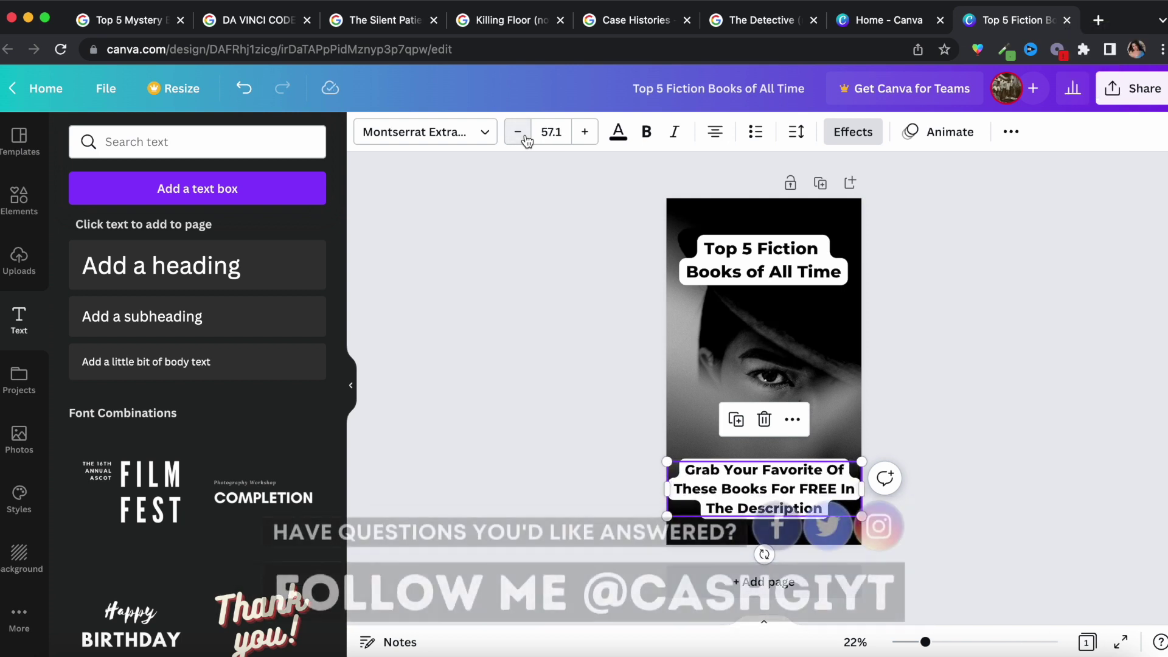
left_click(527, 140)
left_click(841, 490)
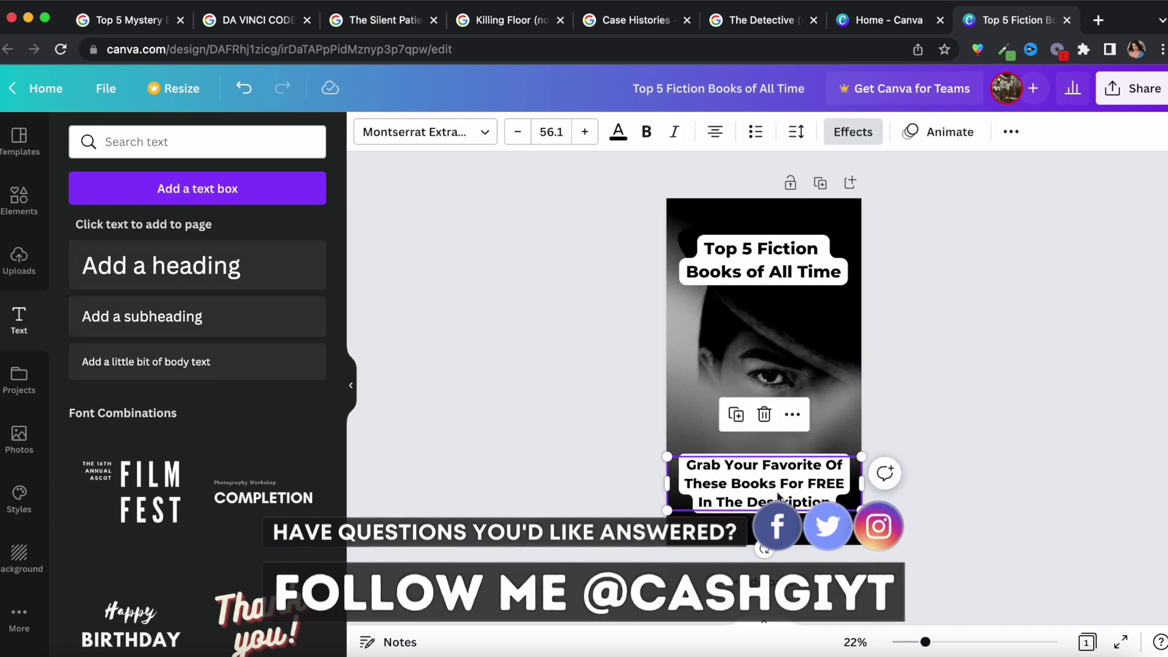
left_click(759, 268)
left_click(940, 324)
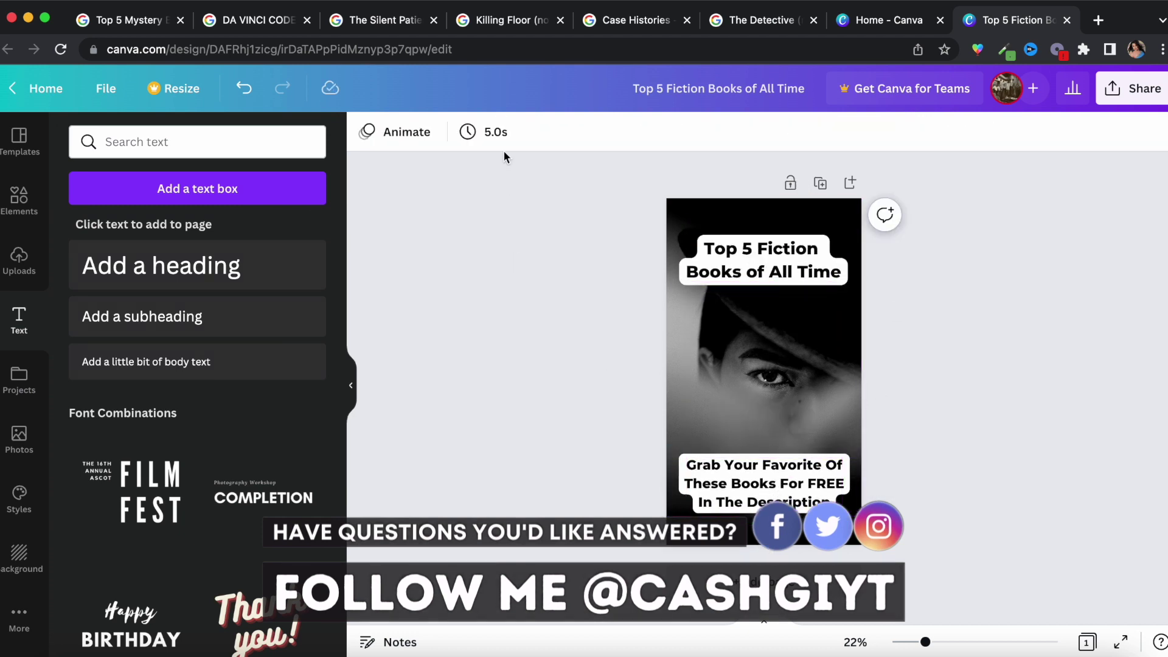
Set the title page's timing to 3.0 seconds
left_click(495, 132)
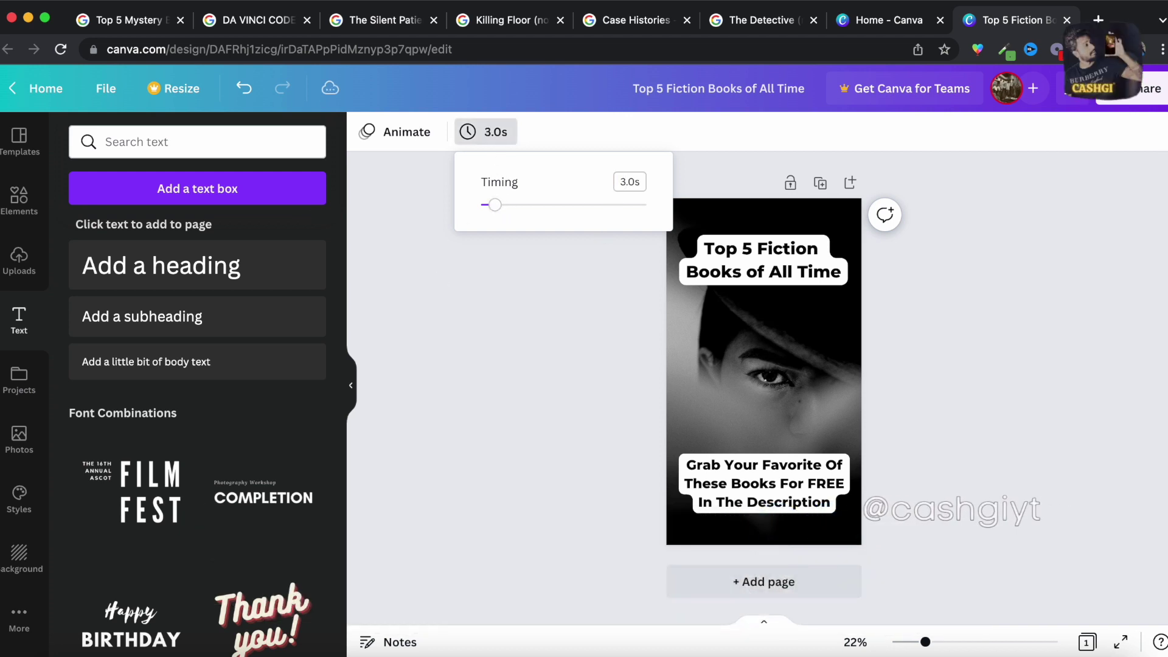
left_click(569, 414)
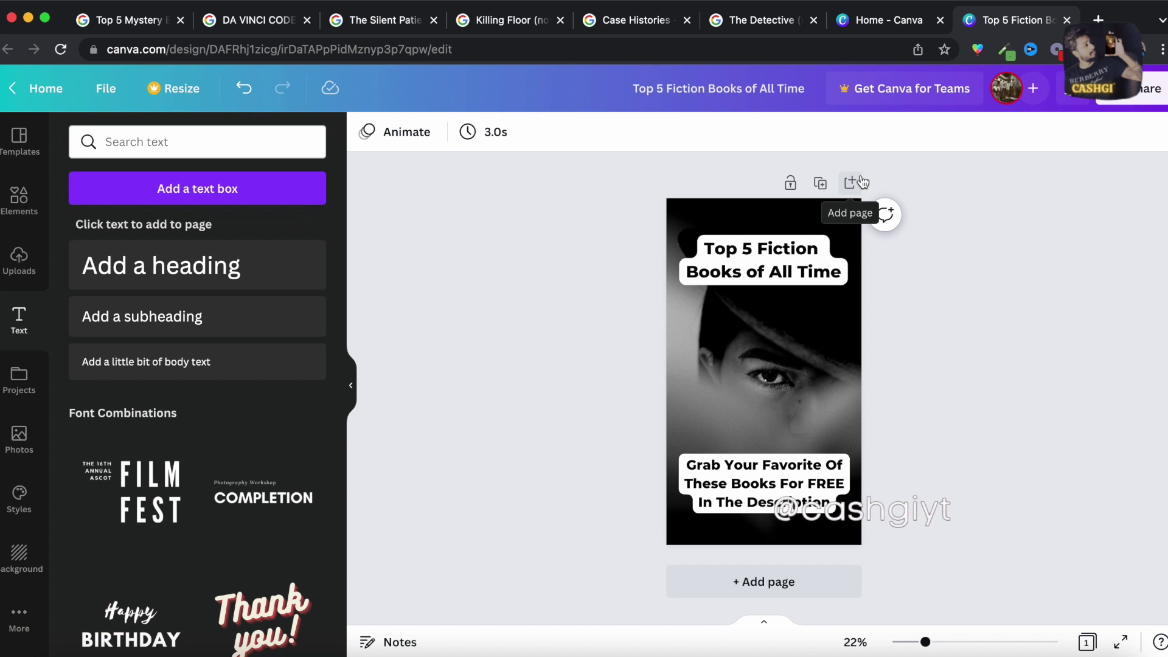
left_click(803, 268)
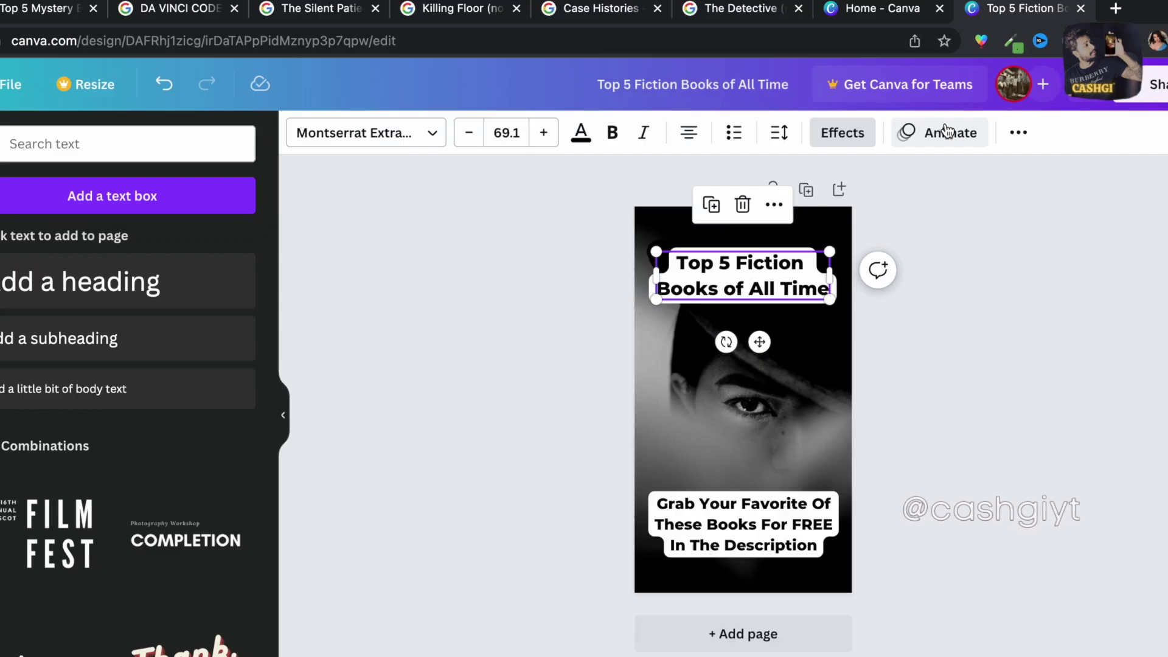
Animate the heading and the 'Grab Your Favorite' caption with Pop
left_click(947, 132)
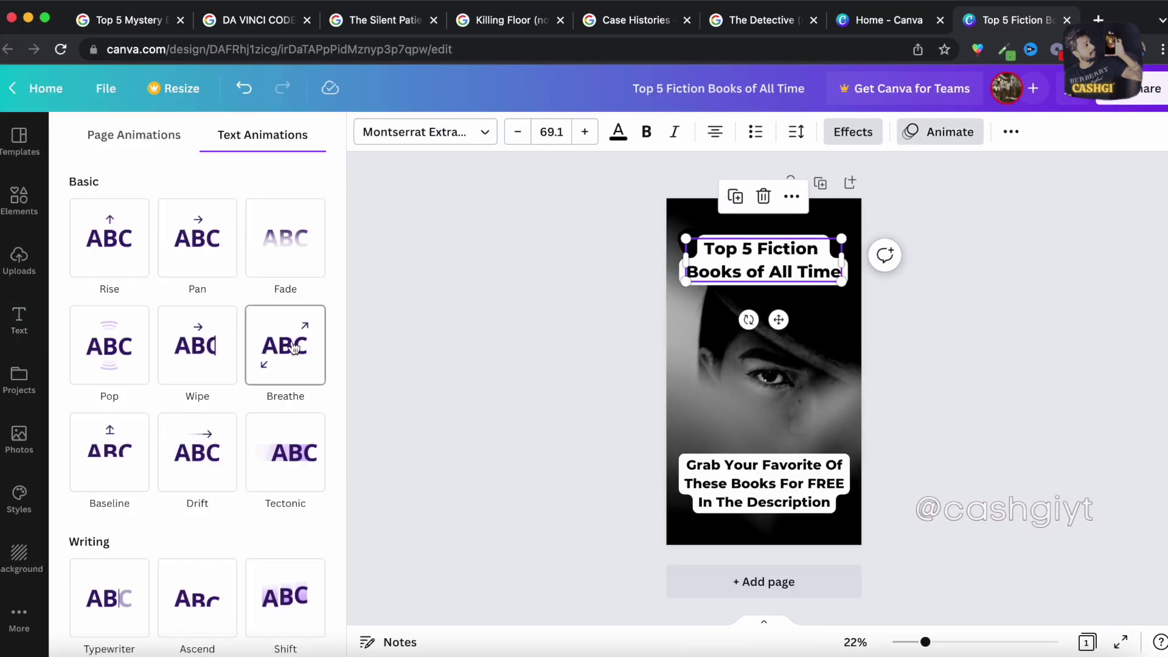
left_click(111, 362)
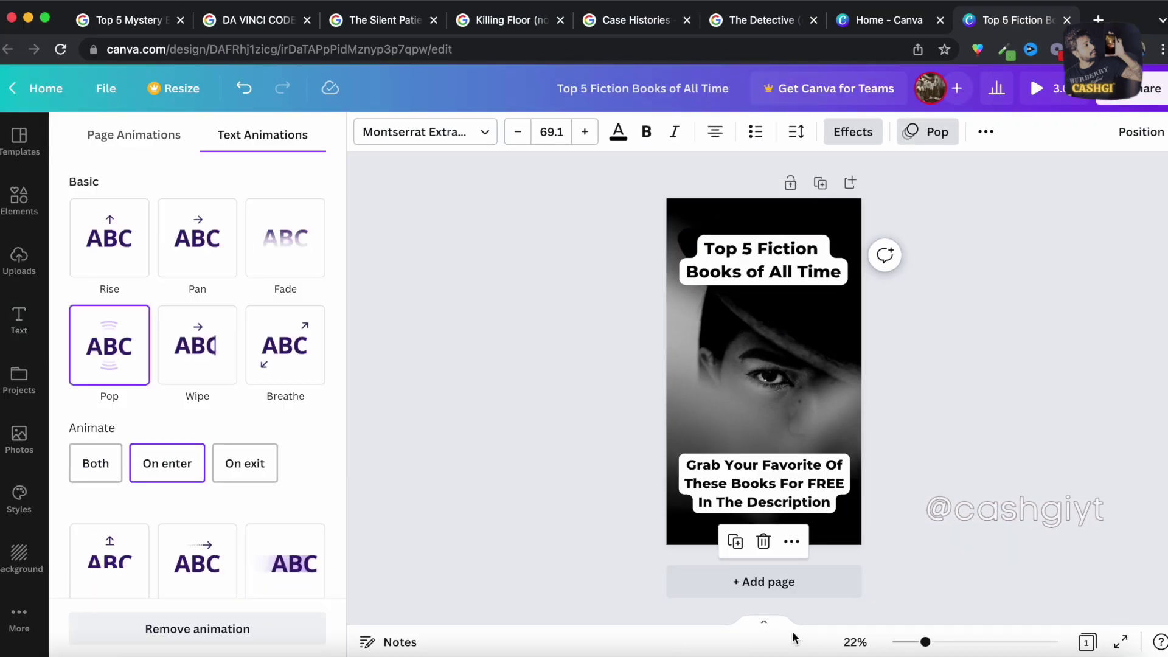
left_click(761, 478)
left_click(213, 457)
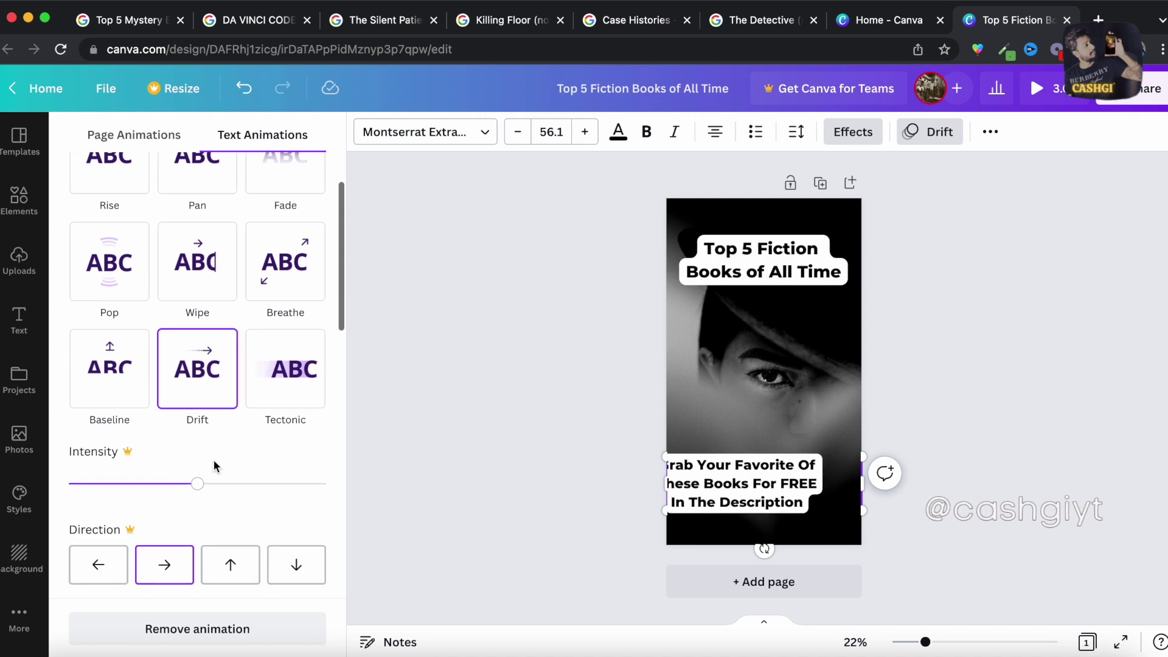
left_click(115, 290)
scroll(115, 290, "up", 2)
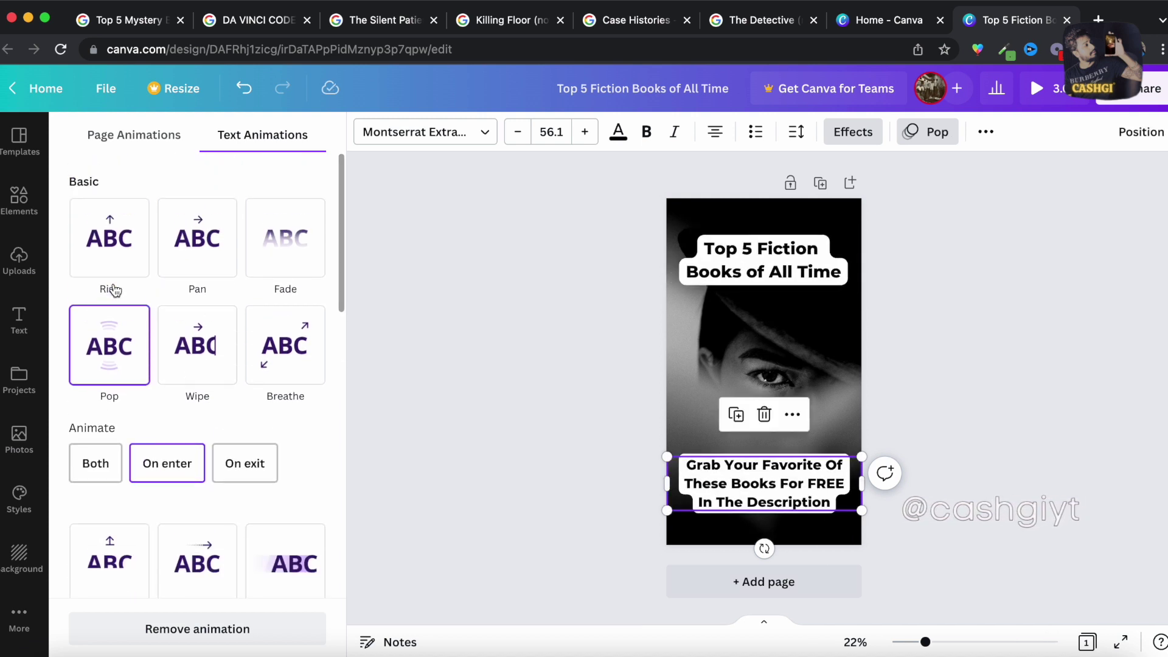
key("Escape")
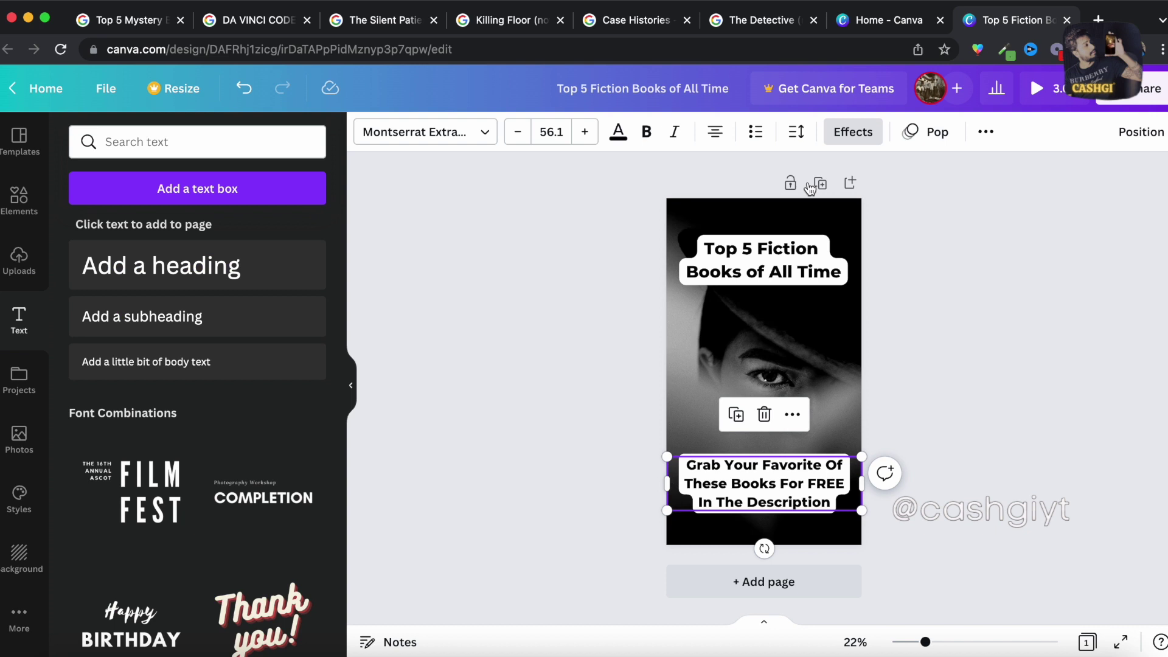
Add page 2 with the uploaded Da Vinci Code cover, enlarged to about 864 × 1307 and centred
left_click(851, 184)
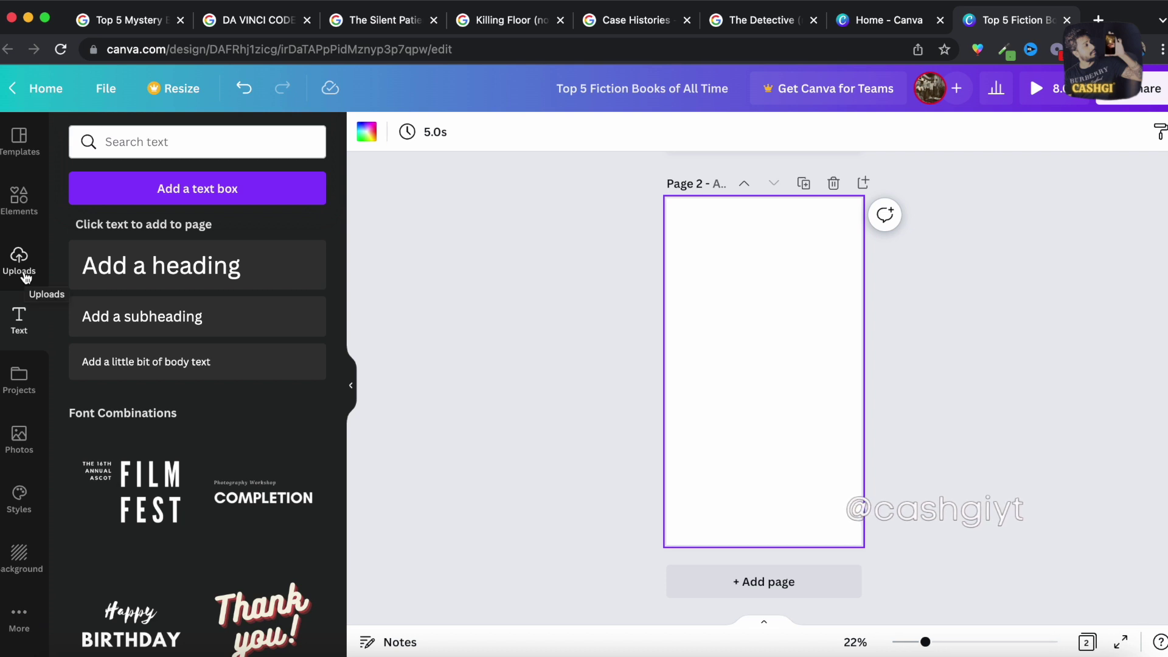
left_click(19, 262)
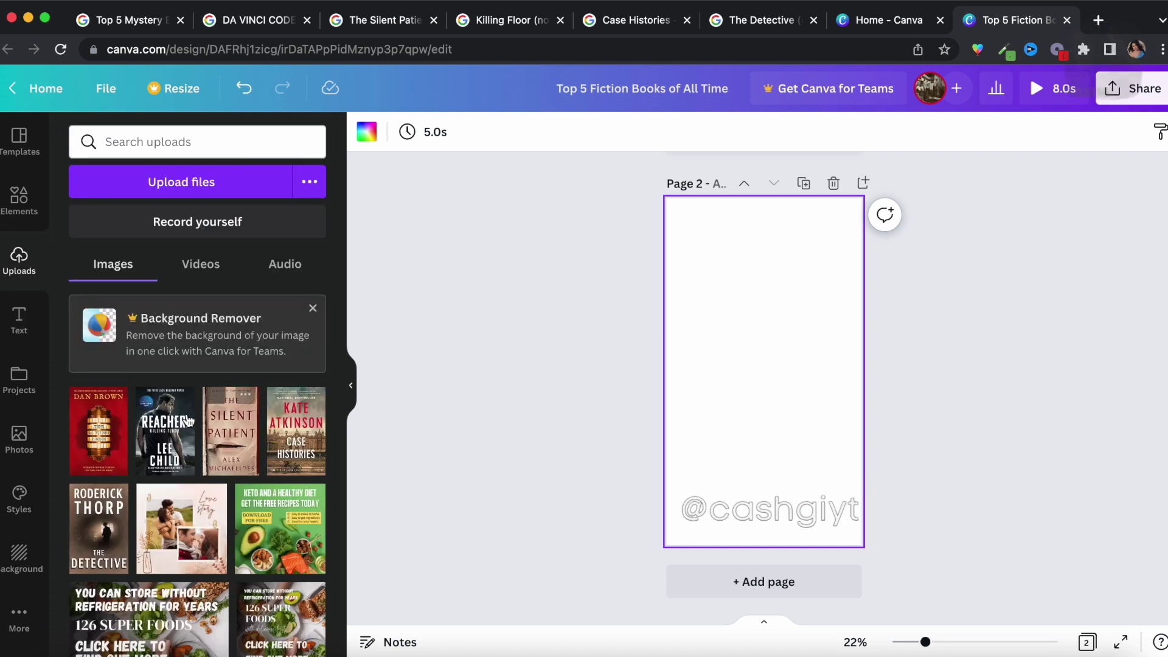
left_click(98, 430)
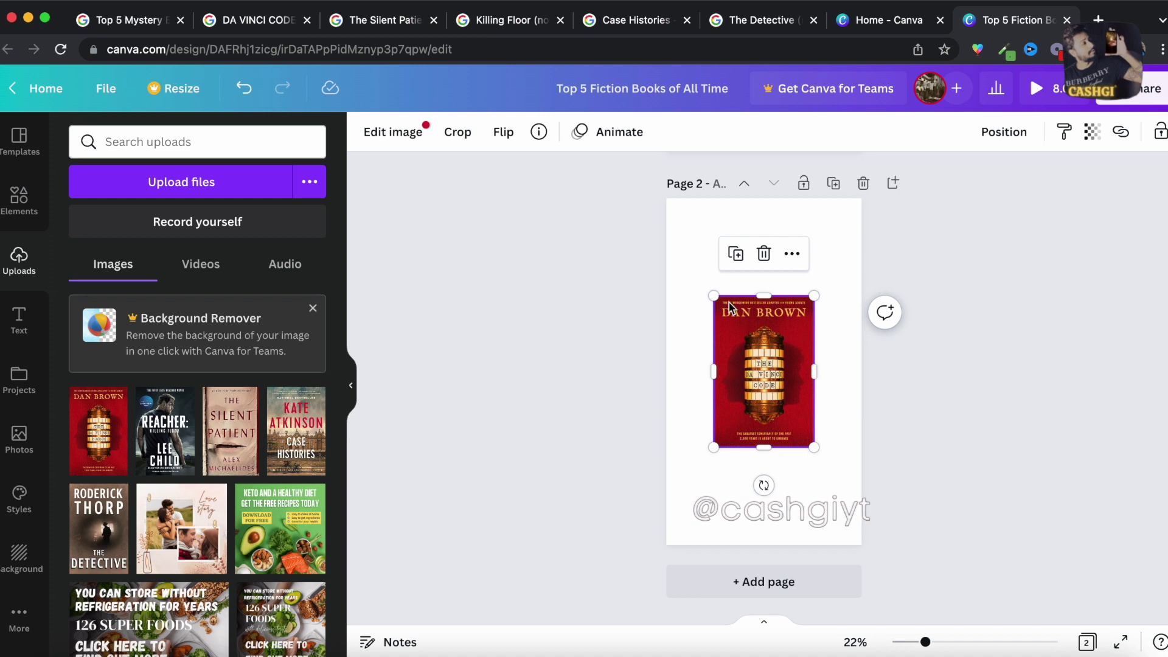
left_click_drag(711, 295, 684, 253)
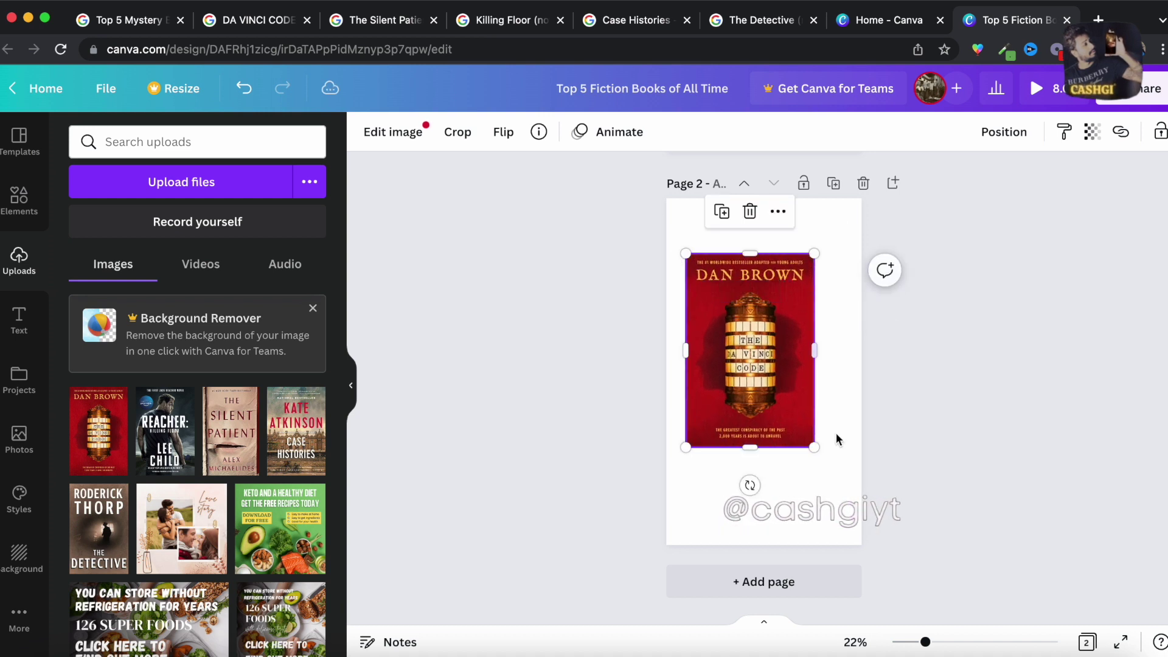
left_click_drag(813, 450, 854, 495)
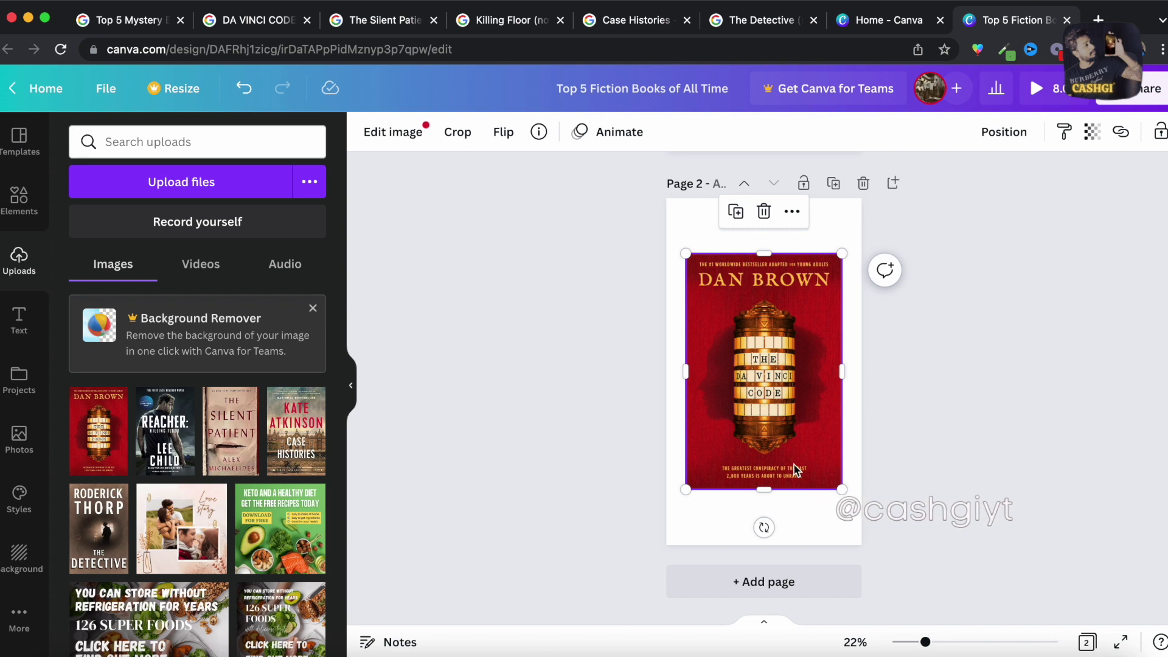
left_click_drag(802, 434, 802, 449)
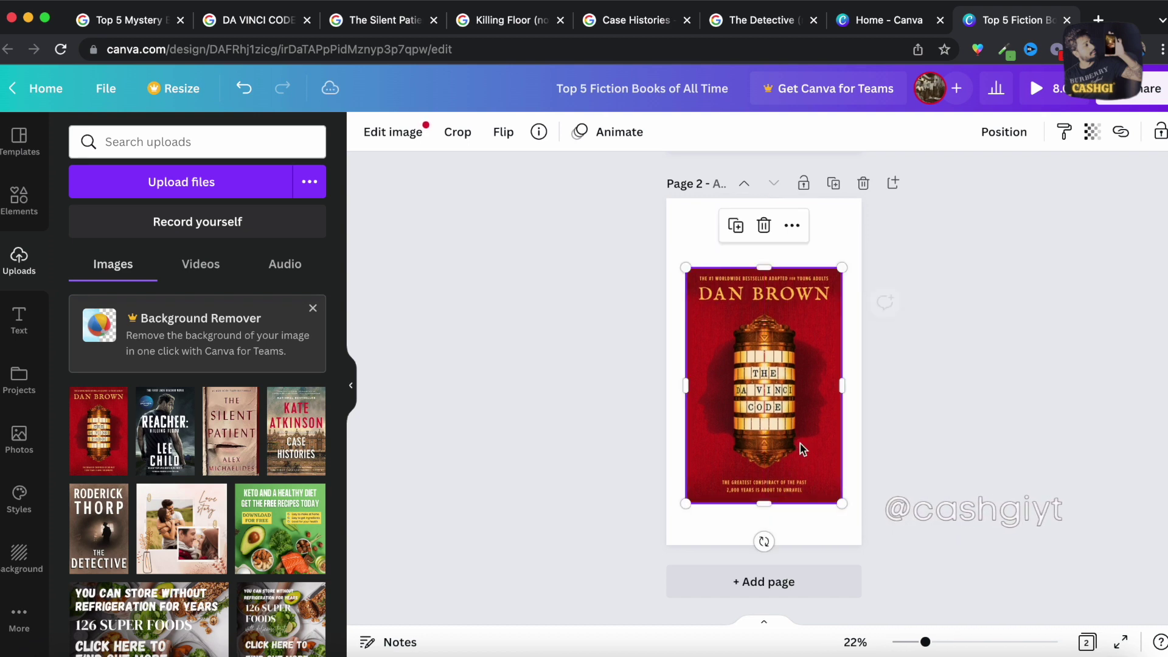
left_click(27, 329)
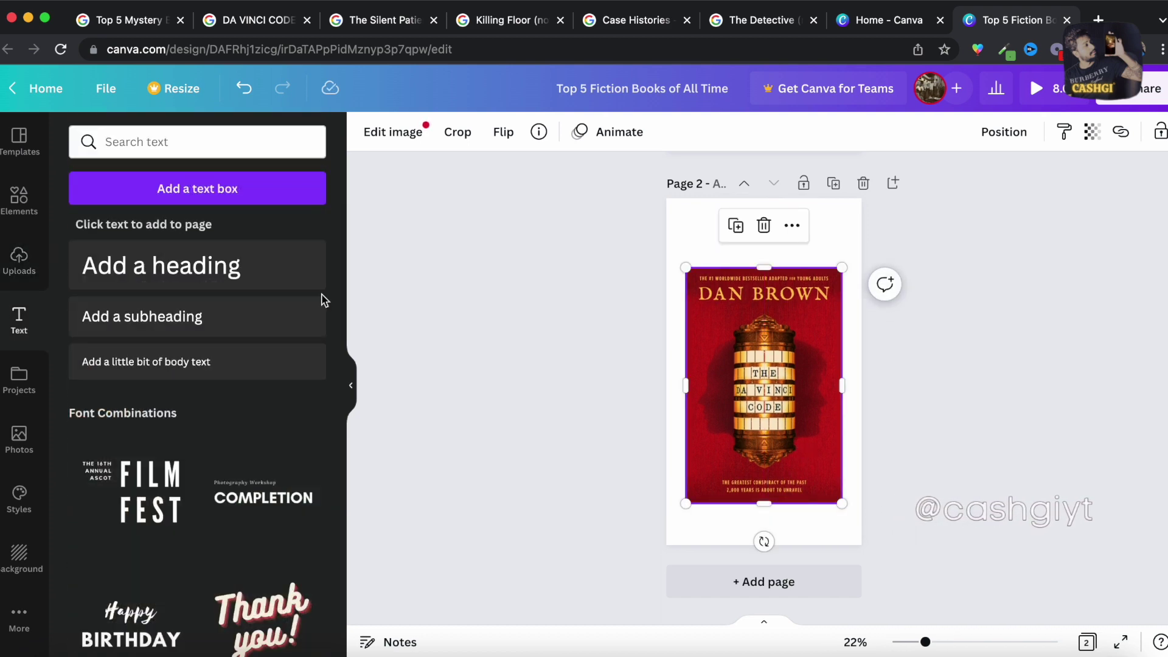
Add a '#1 Dan Brown' heading to page 2 and move it above the Da Vinci Code cover
left_click(219, 263)
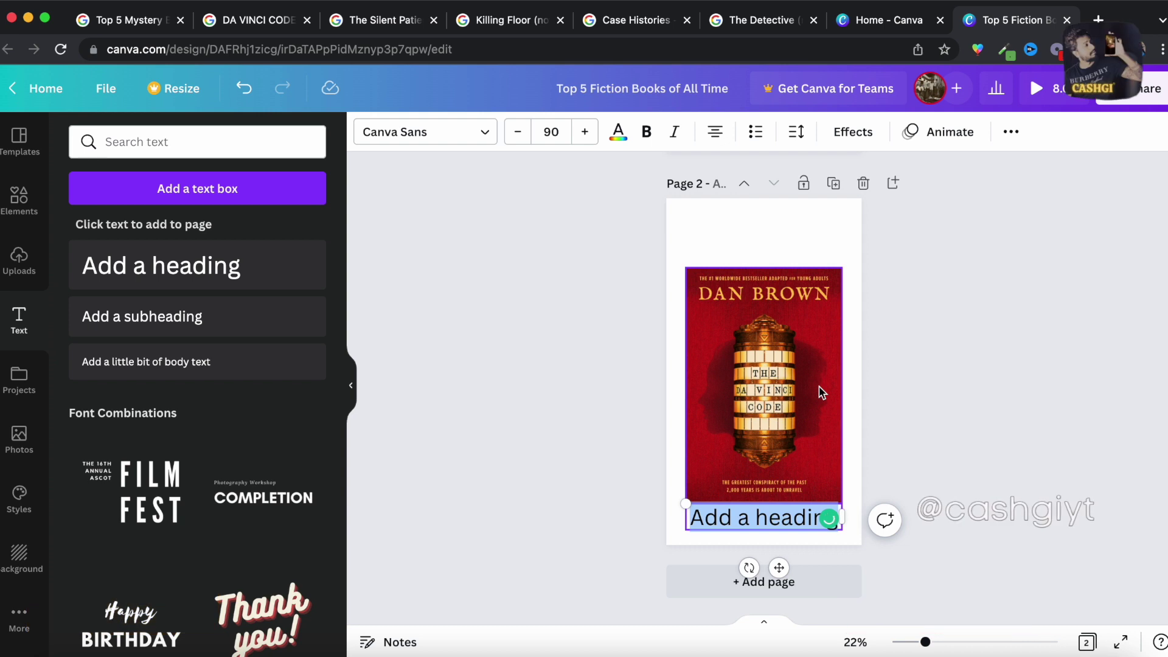
type("#1 Dan Brow")
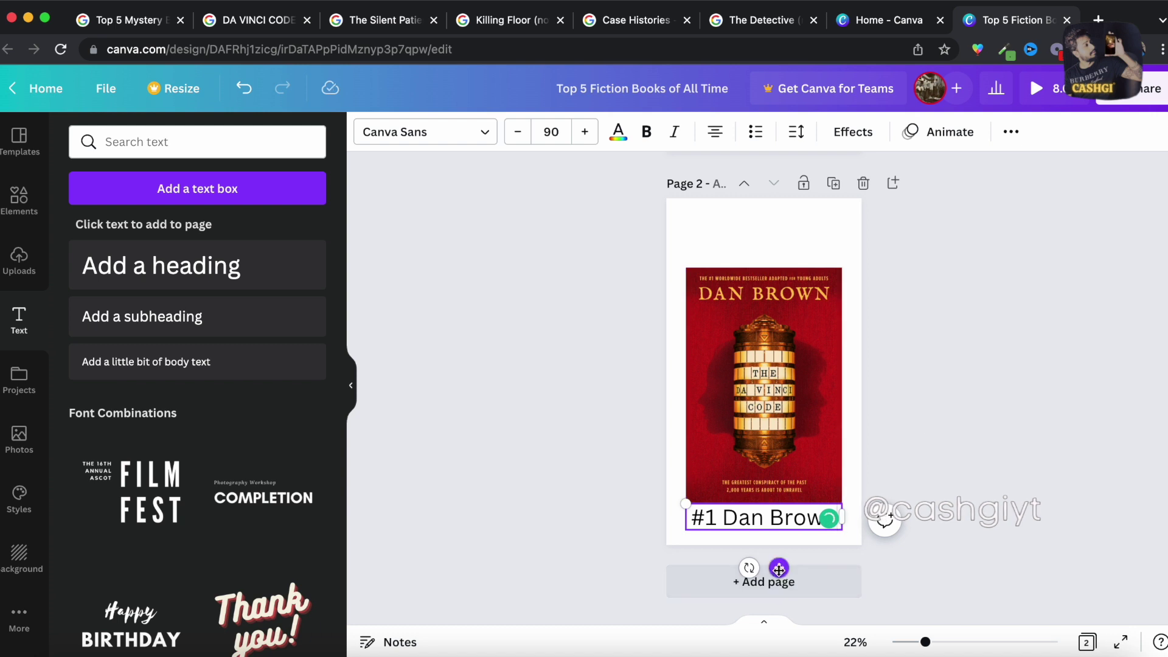
left_click_drag(778, 566, 774, 296)
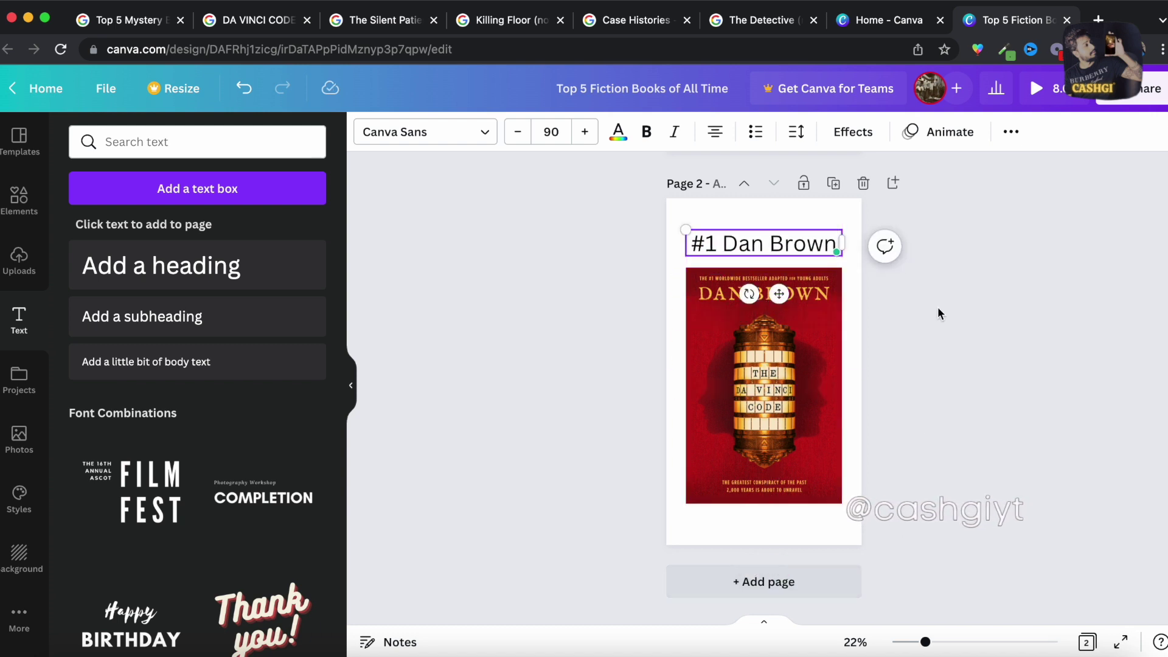
Set the heading to Montserrat Extra-Bold and shrink it to size 88 so it fits one line
triple_click(757, 243)
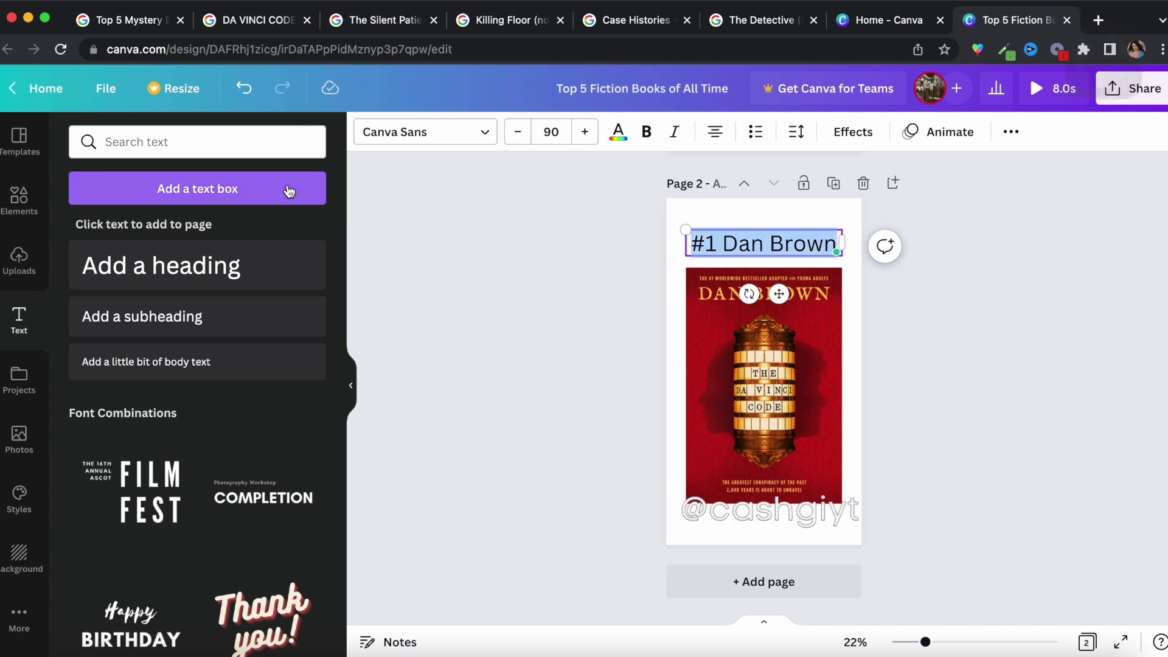
left_click(459, 136)
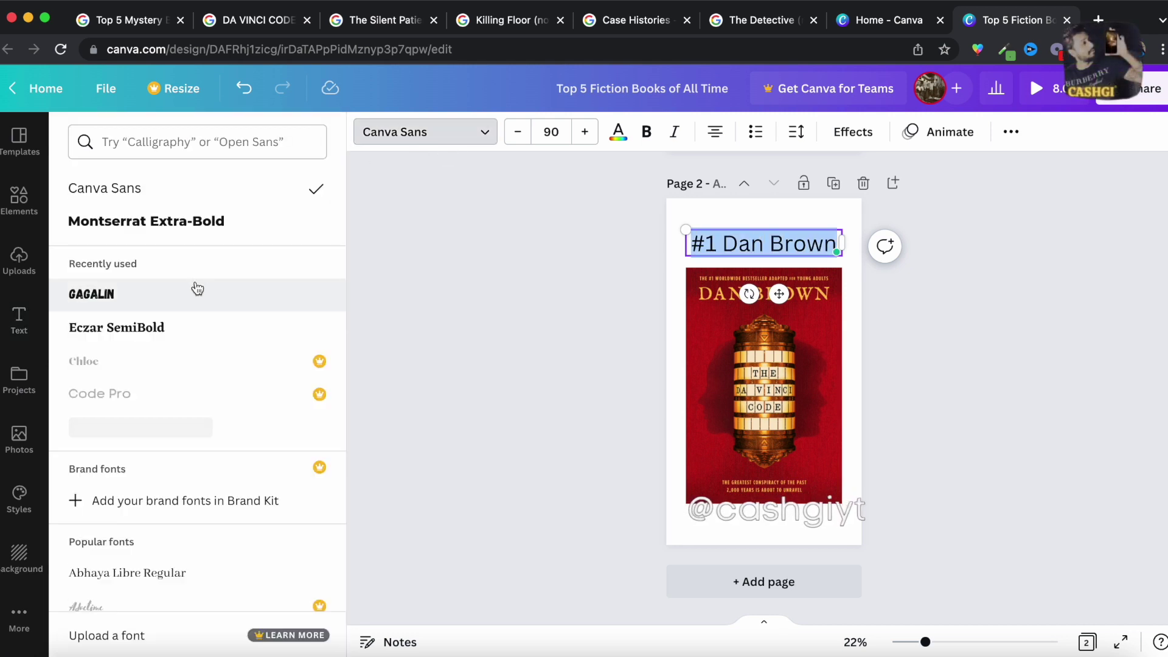
left_click(227, 223)
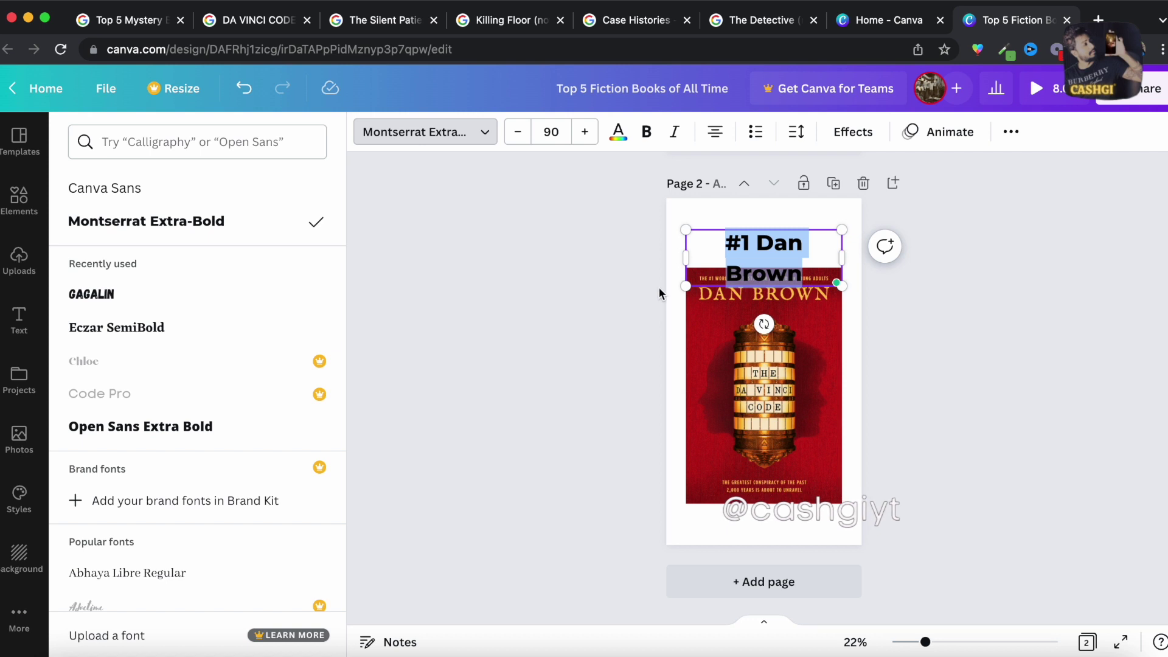
left_click(518, 132)
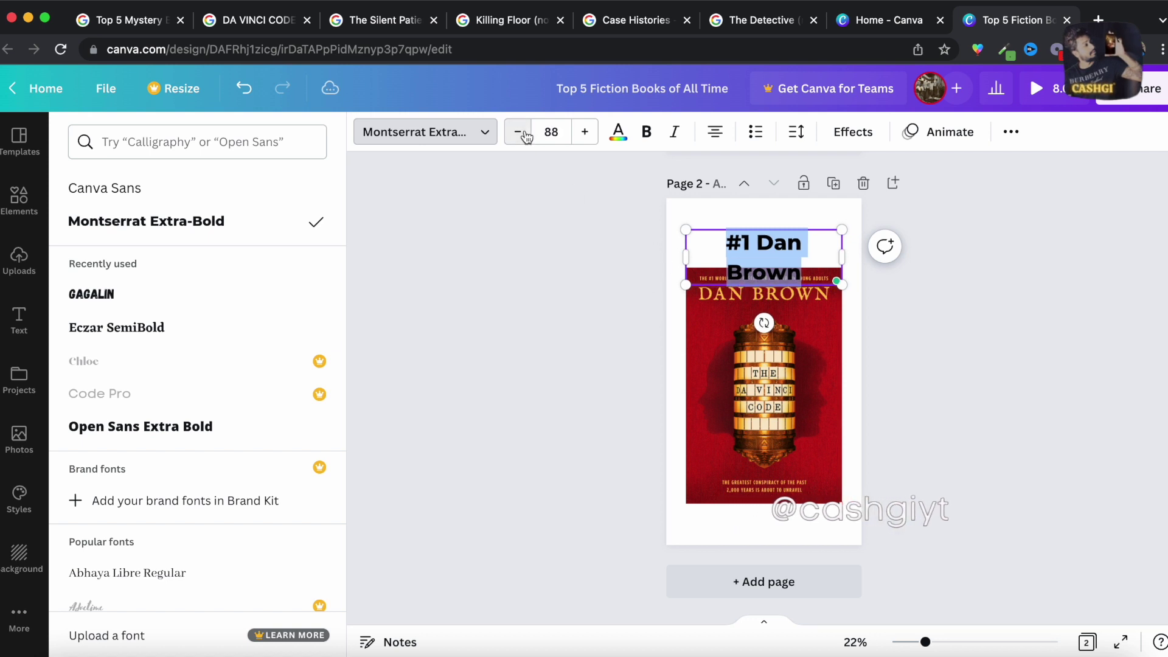
left_click(518, 132)
left_click(1069, 368)
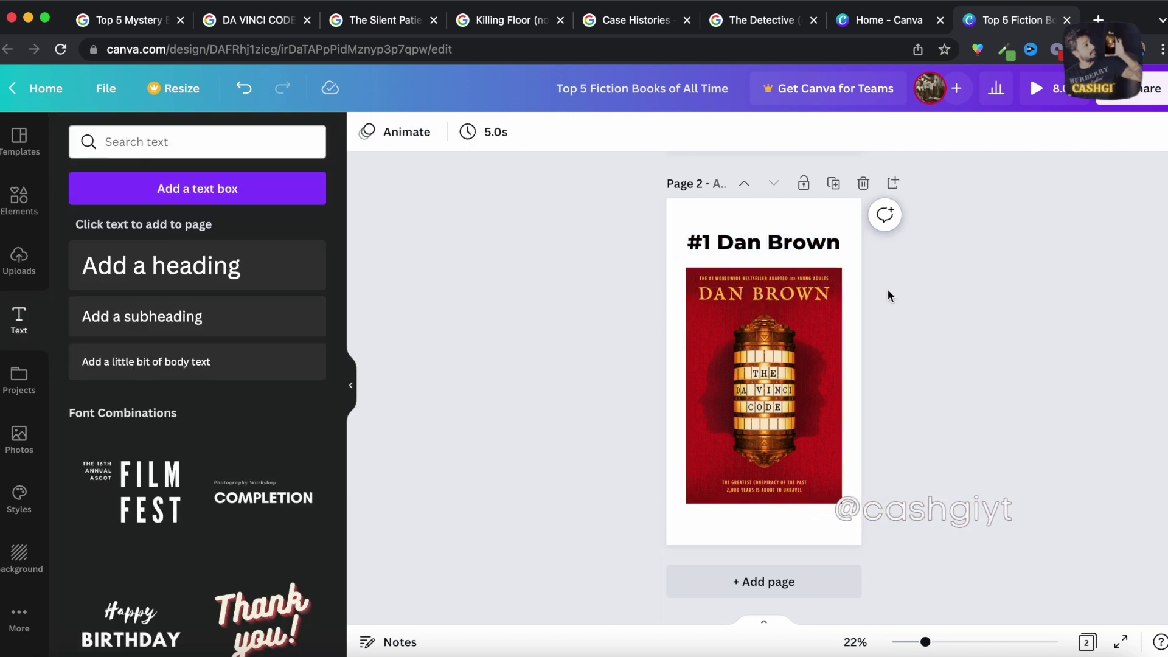
left_click(851, 210)
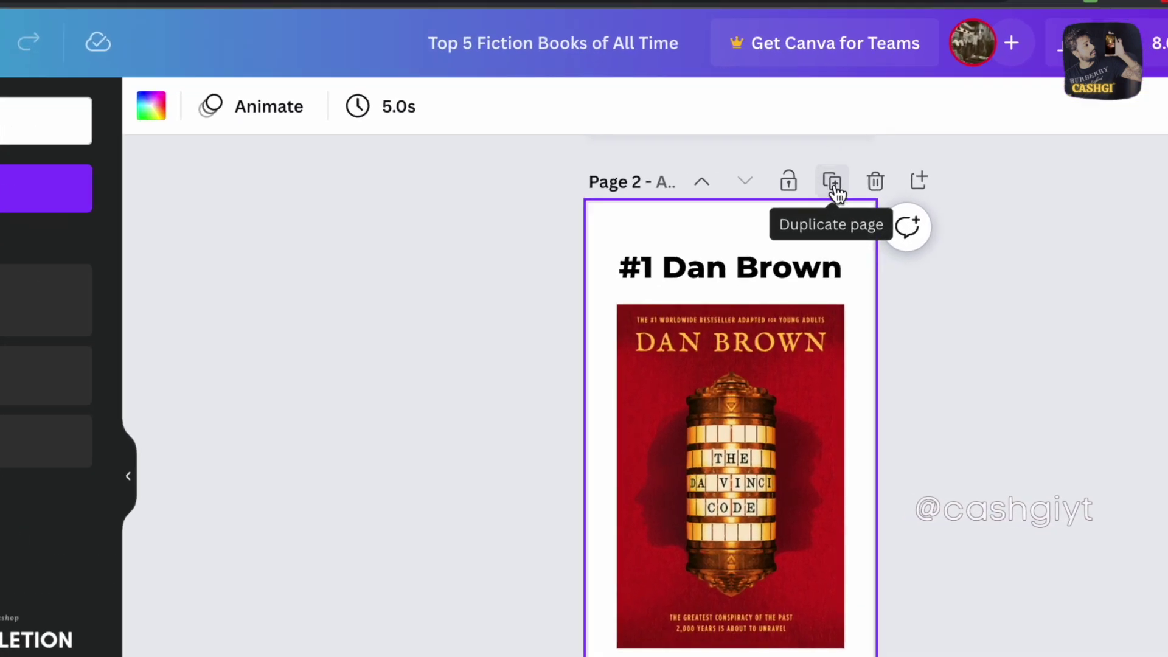
Duplicate page 2 as page 3 and replace its cover with the Reacher upload
left_click(833, 184)
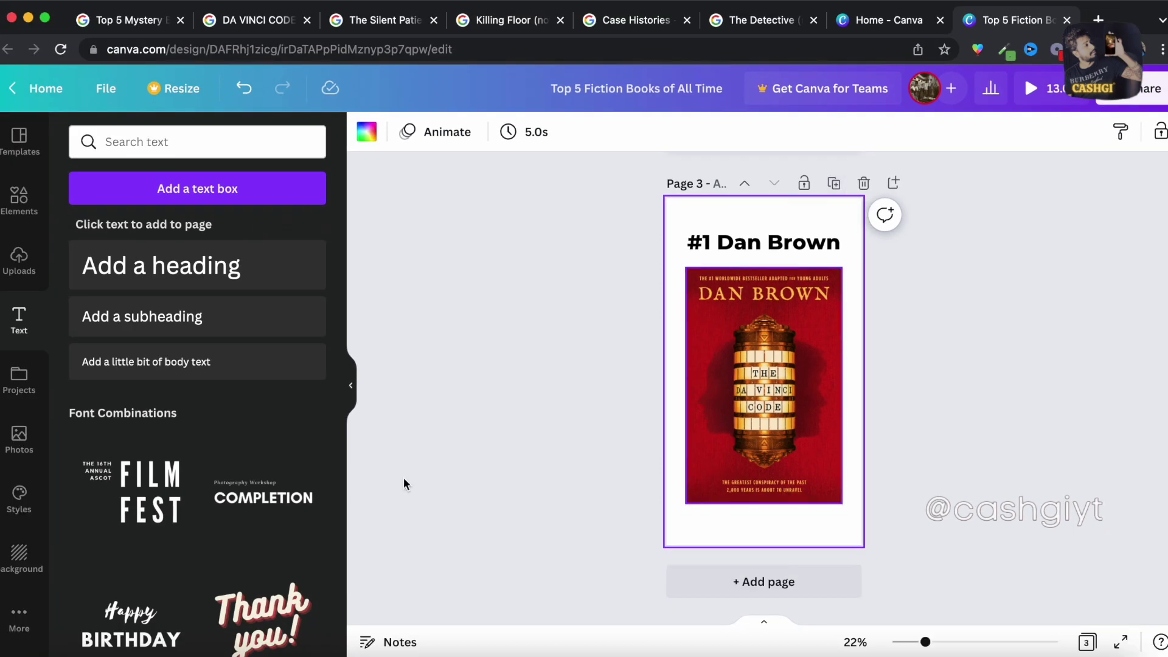
left_click(18, 260)
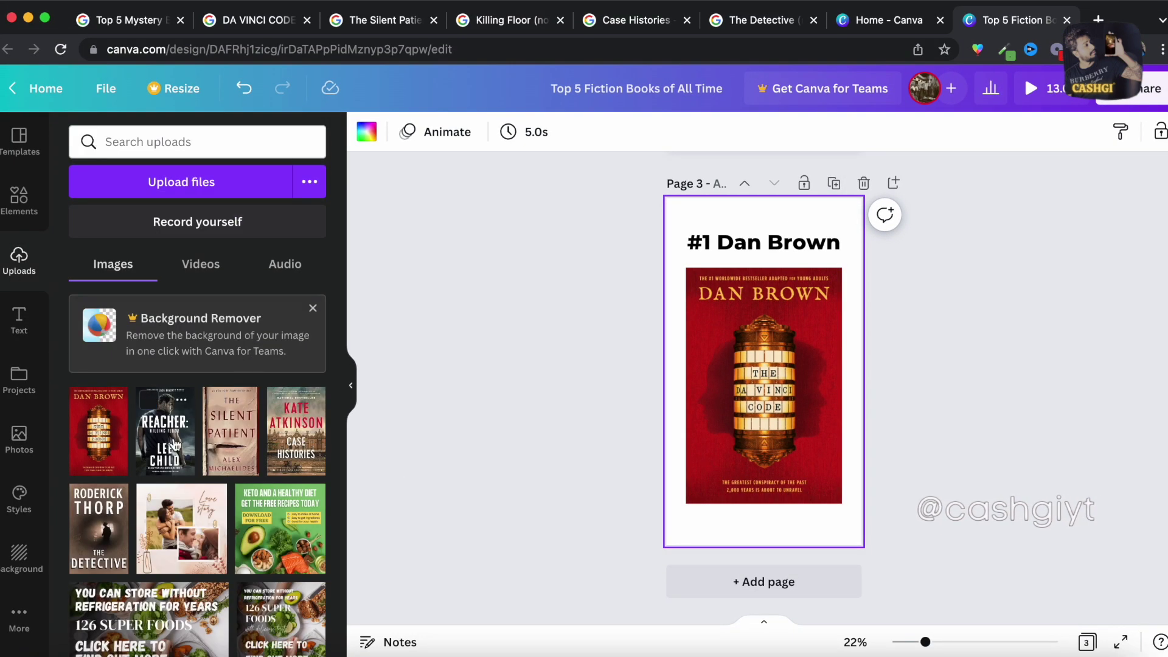
left_click_drag(338, 425, 715, 402)
Change the page 3 heading to '#2 Reacher'
double_click(828, 243)
key("BackSpace")
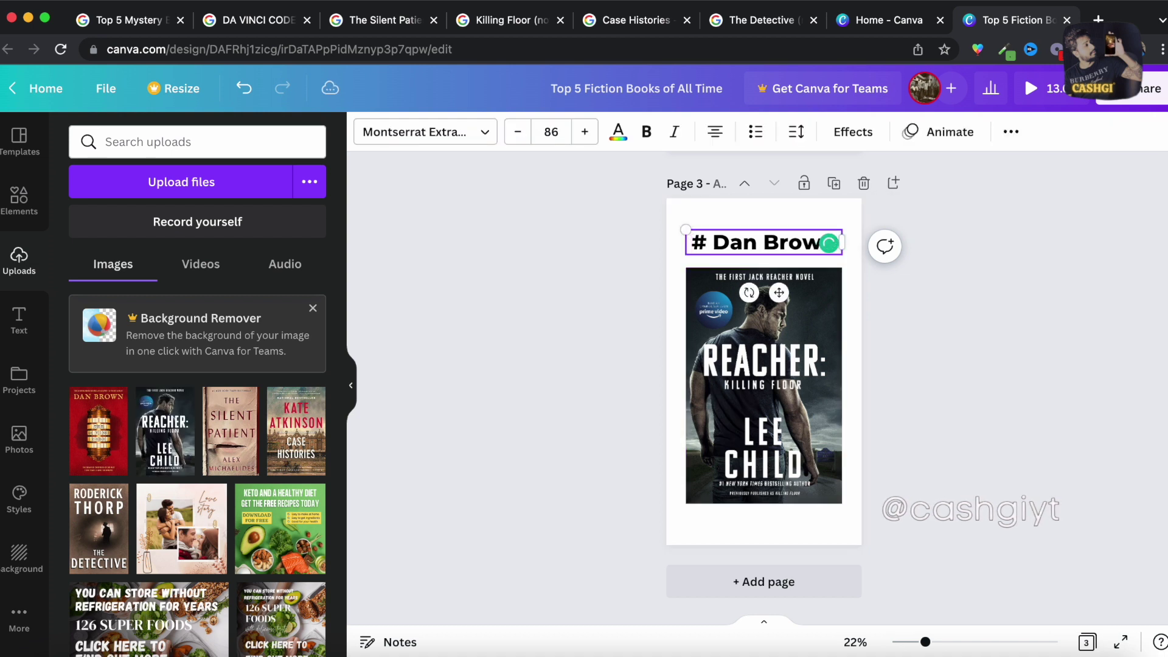
type("2")
key("shift+End")
type("R")
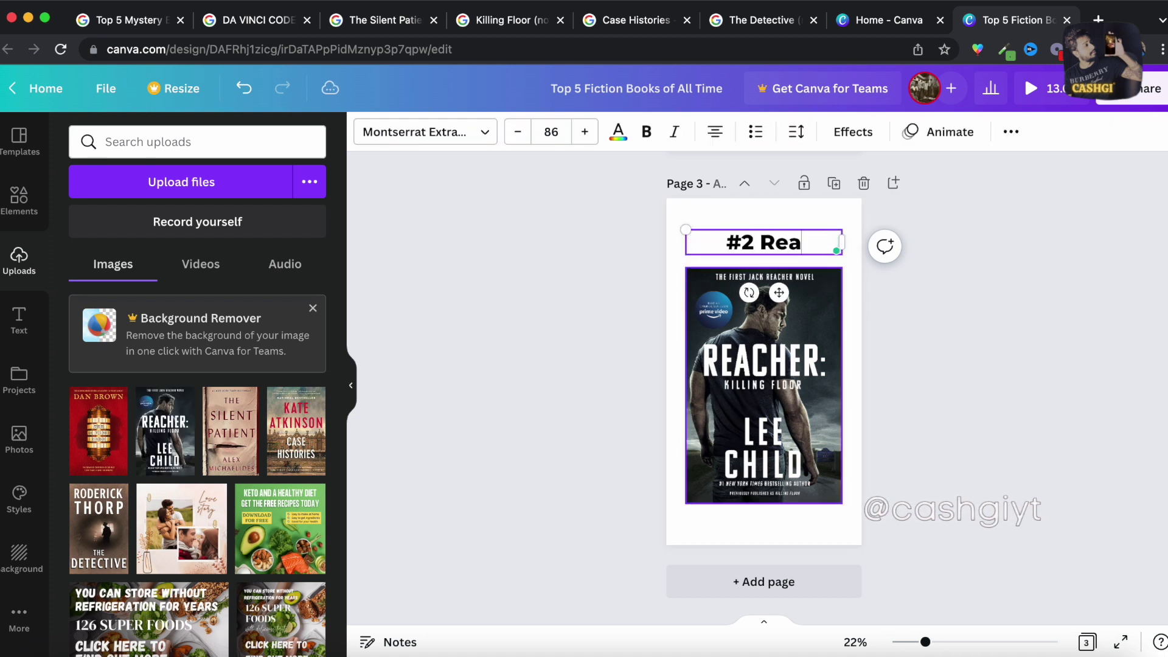
type("eacher")
key("Escape")
key("Escape")
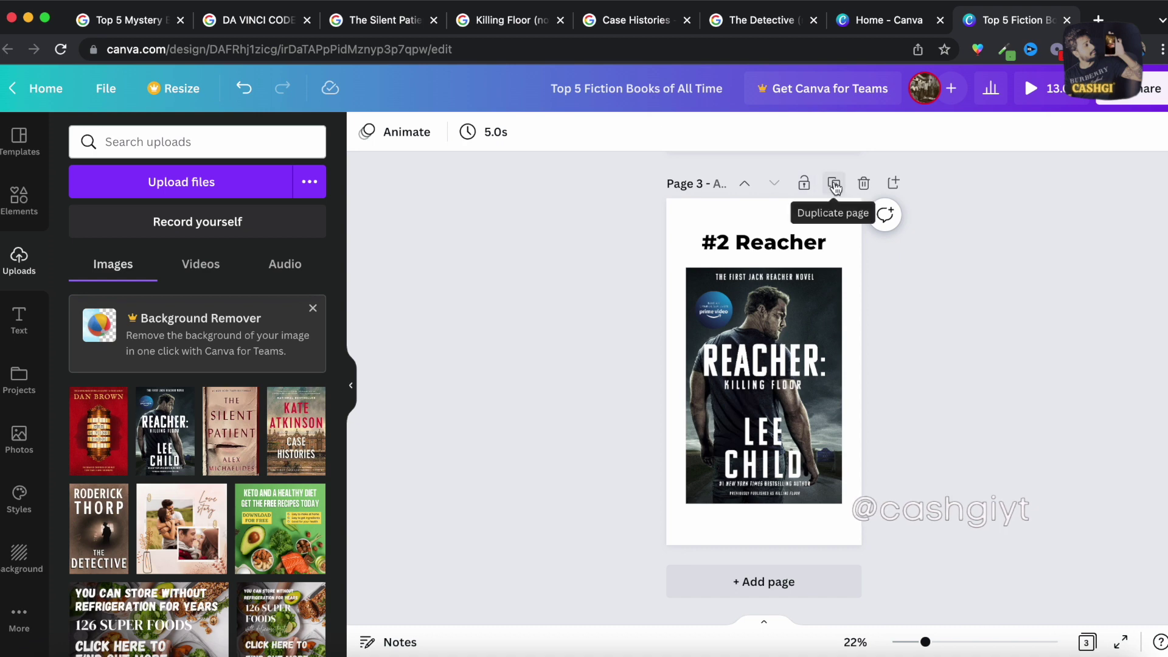
Duplicate page 3 as page 4 and swap in The Silent Patient cover
left_click(834, 183)
left_click_drag(230, 431, 771, 286)
left_click(773, 234)
Retype the page 4 heading as '#3 The Silent Patient' and nudge it up, centred
left_click(766, 240)
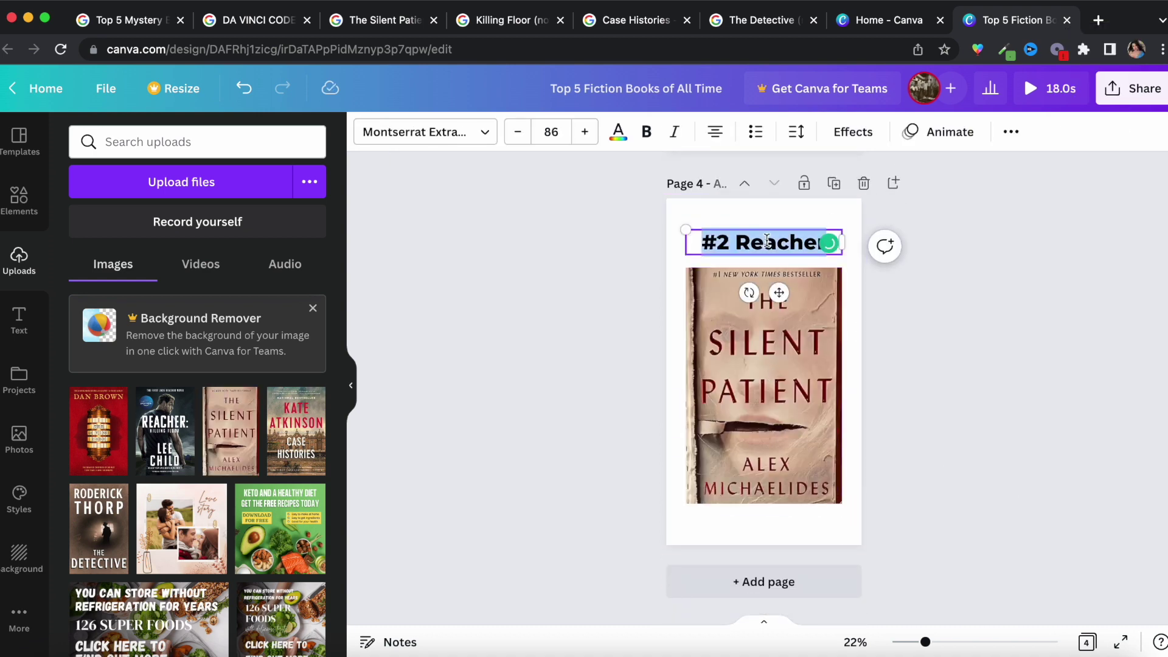
type("#3")
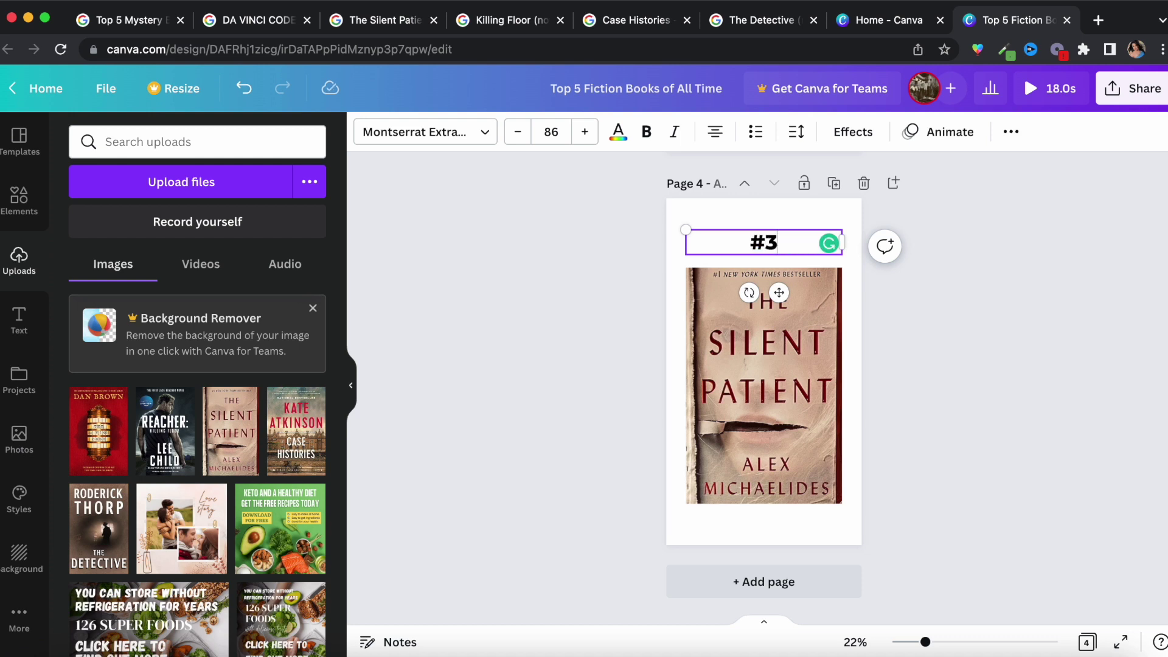
type(" The Sile")
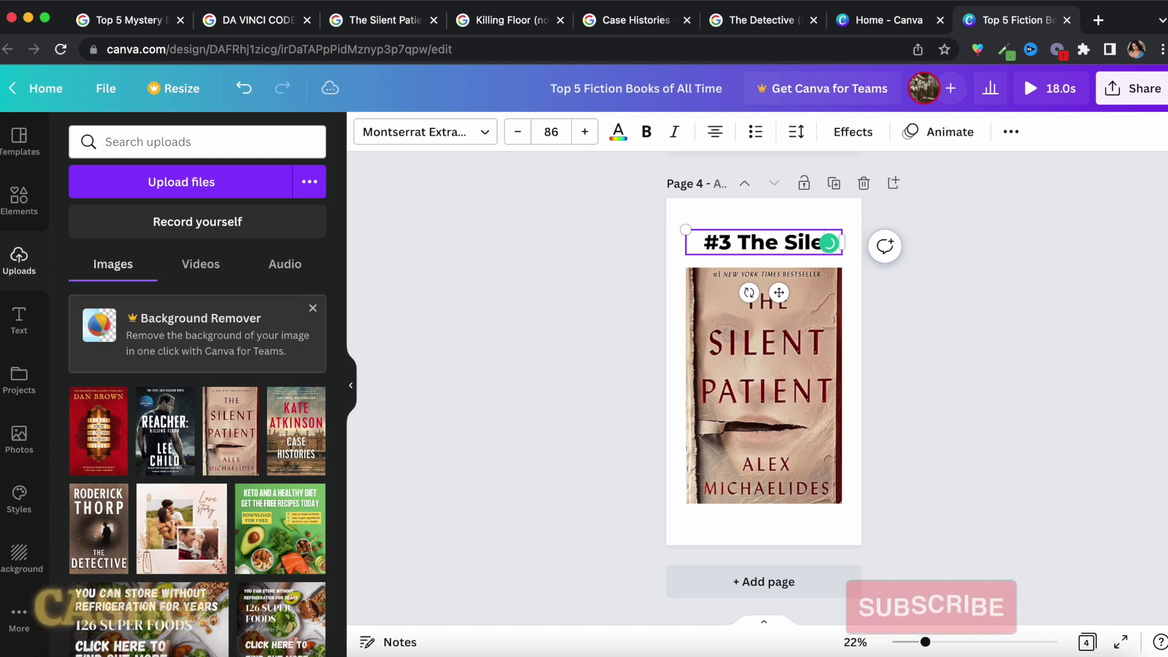
type("nt Patie")
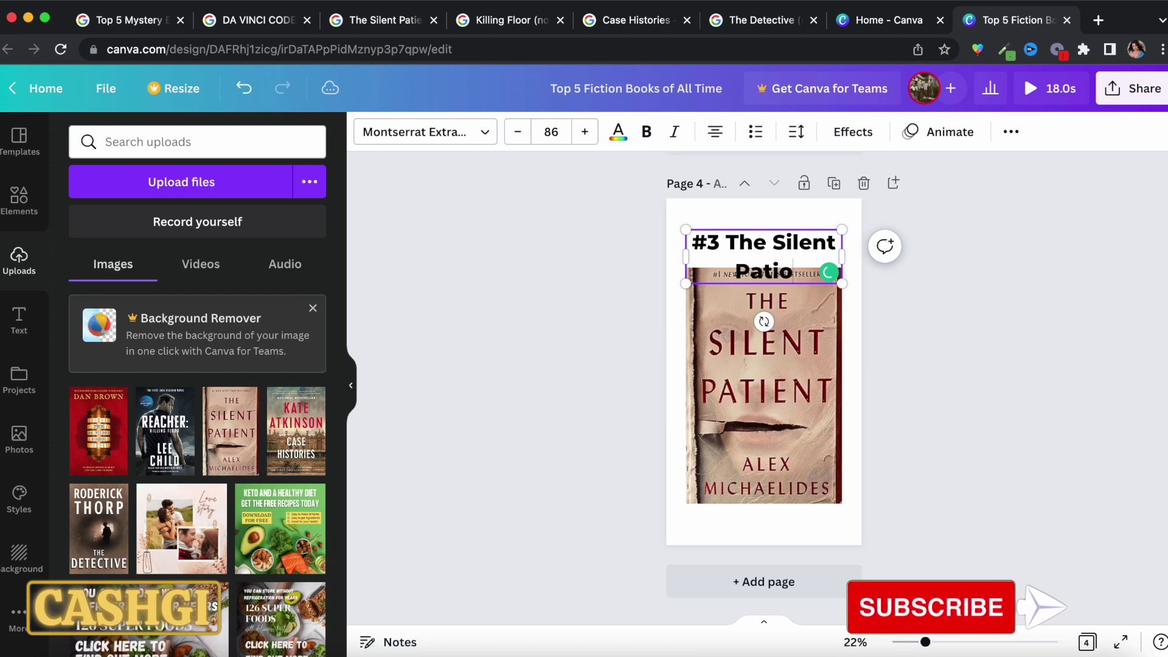
type("nt")
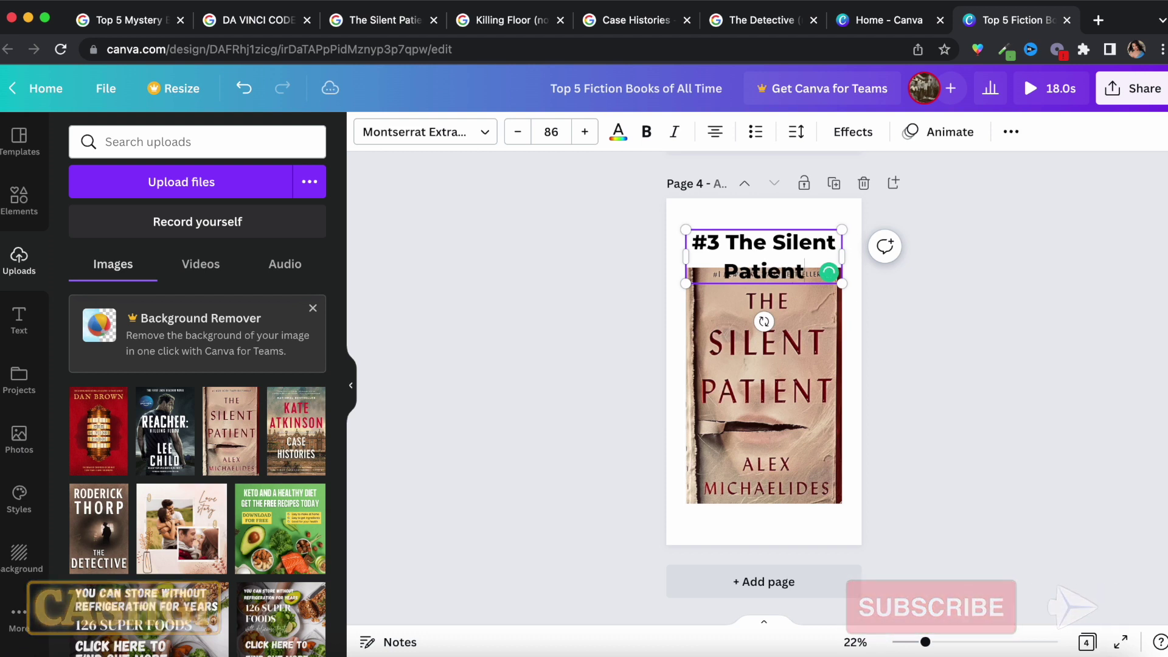
left_click(950, 275)
left_click_drag(761, 245, 767, 230)
left_click(948, 278)
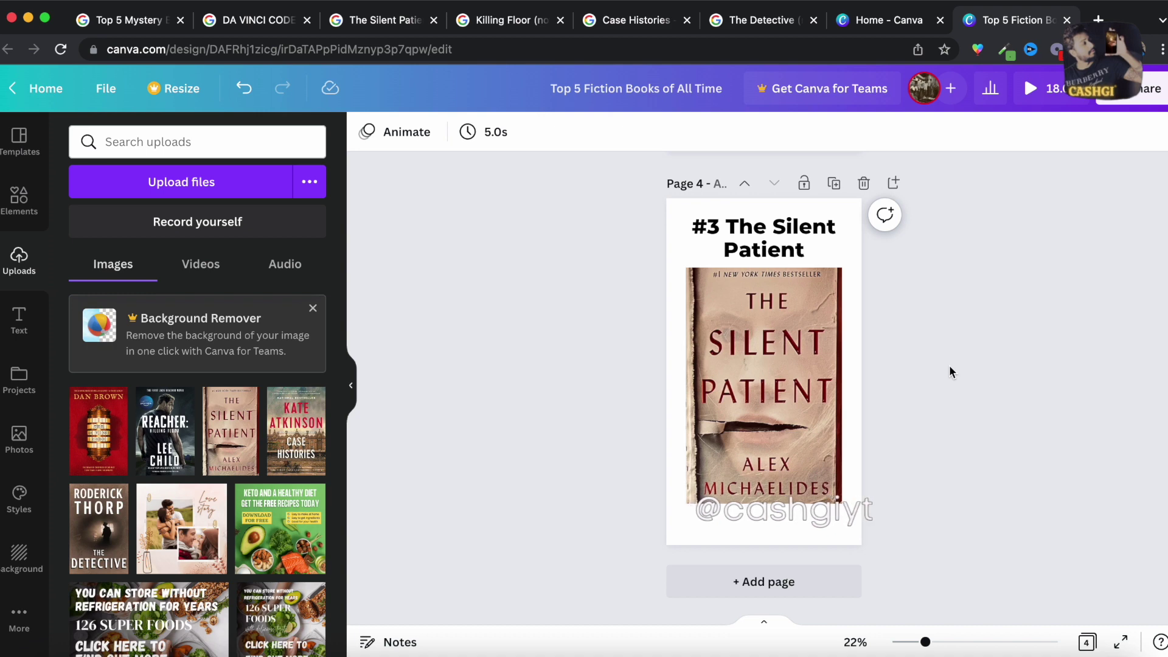
Create page 5 with the Case Histories cover headed '#4 Kate Atkinson', then duplicate it as page 6
left_click(833, 183)
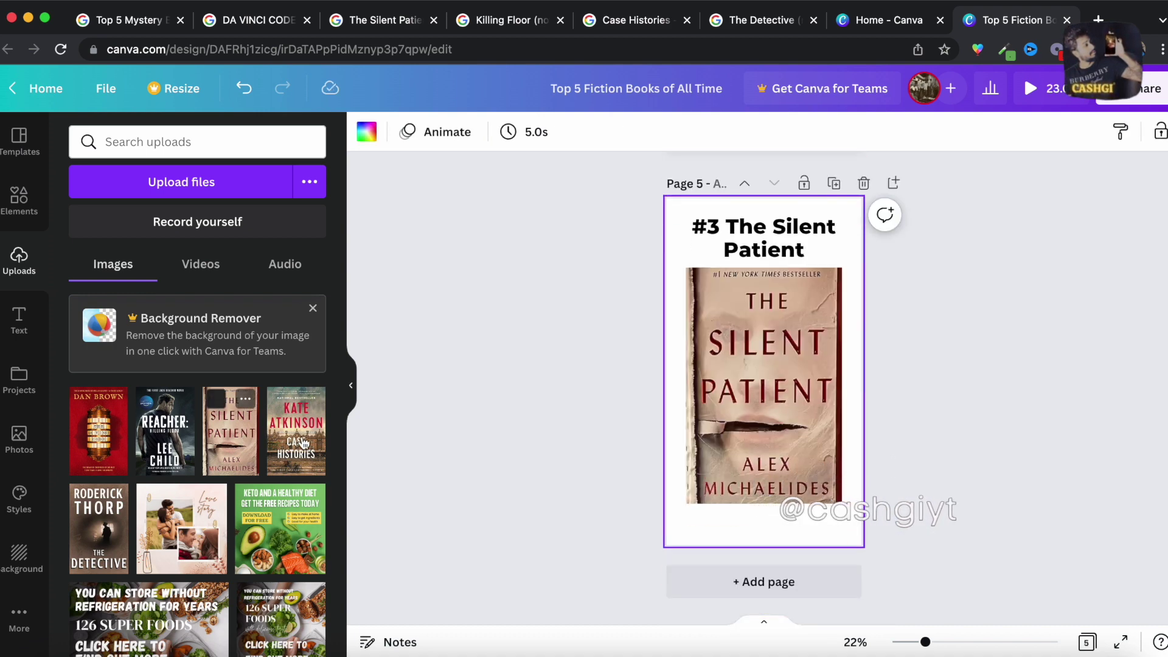
left_click_drag(307, 401, 809, 369)
left_click(806, 245)
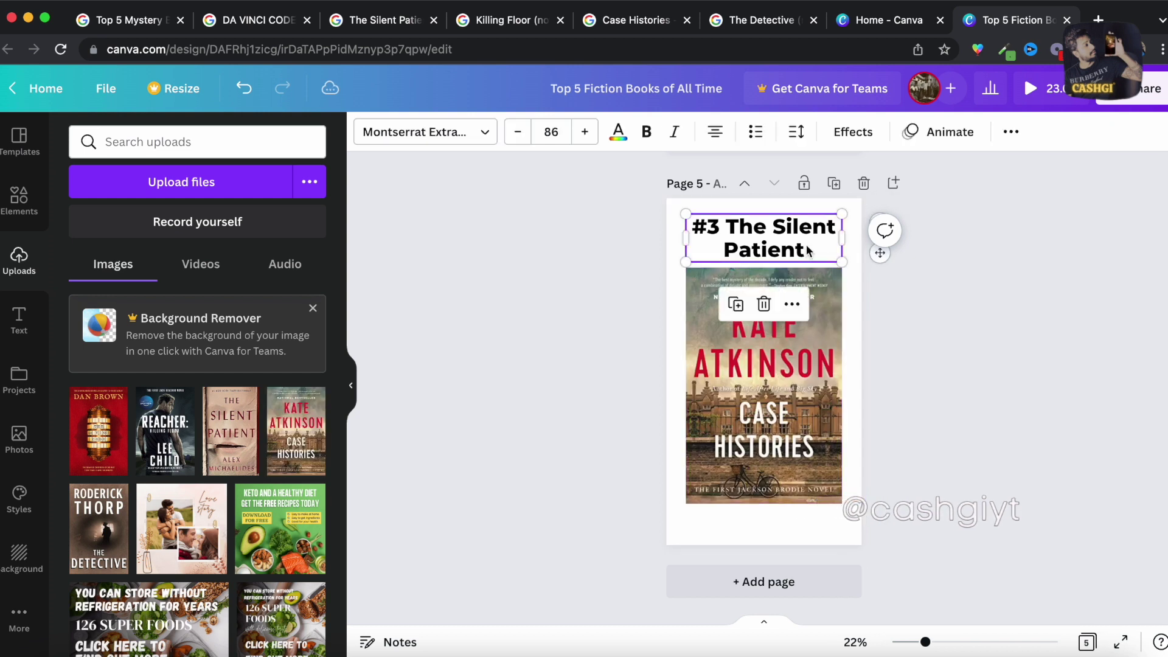
left_click(806, 244)
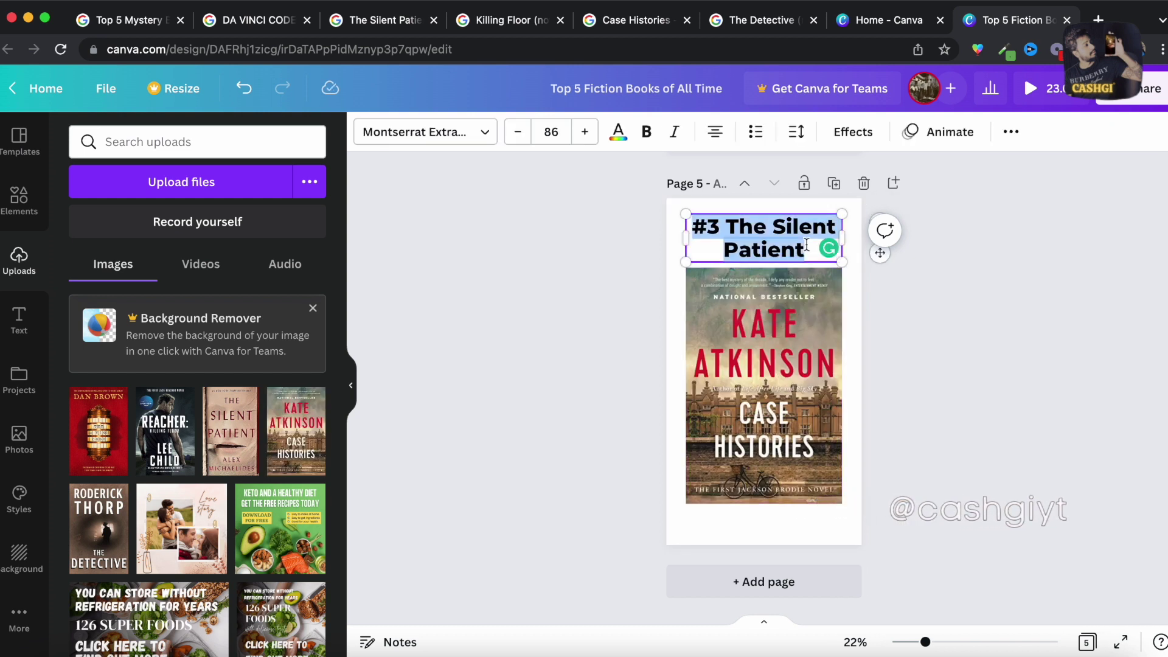
type("#")
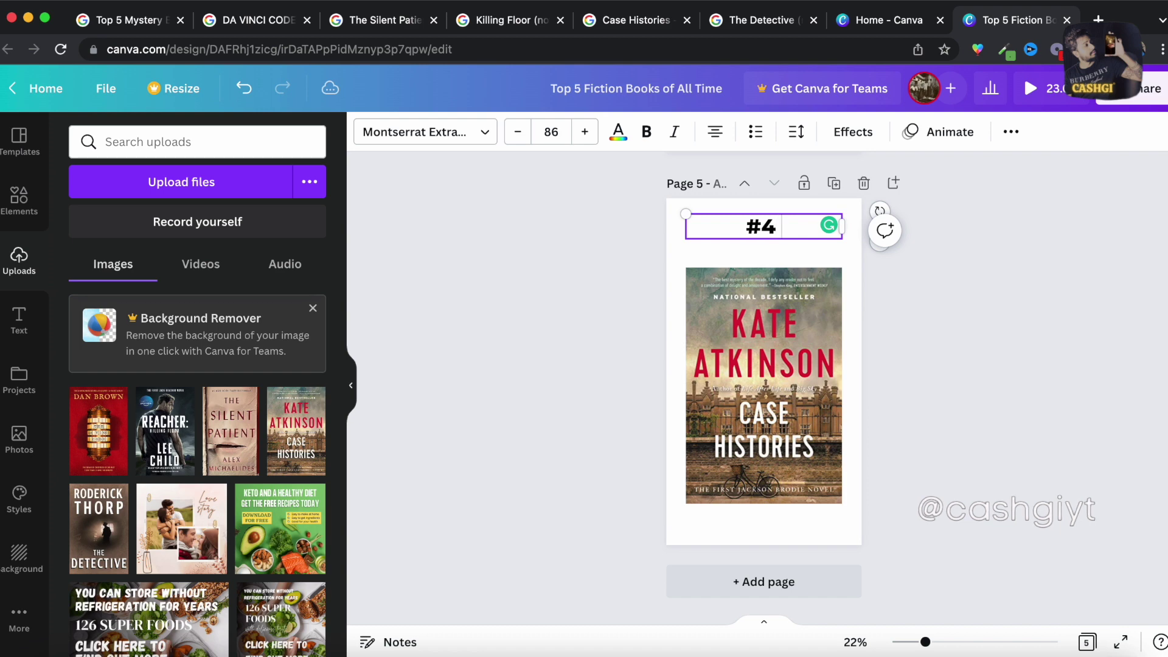
type("4 Kate Atkin")
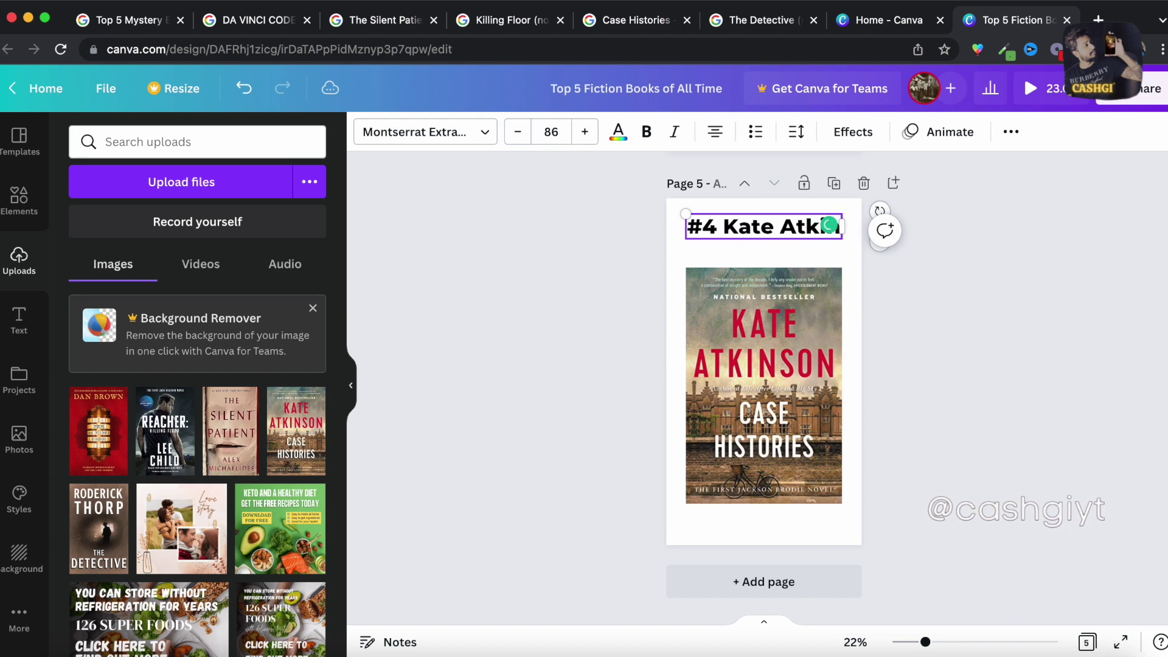
type("son")
left_click(834, 183)
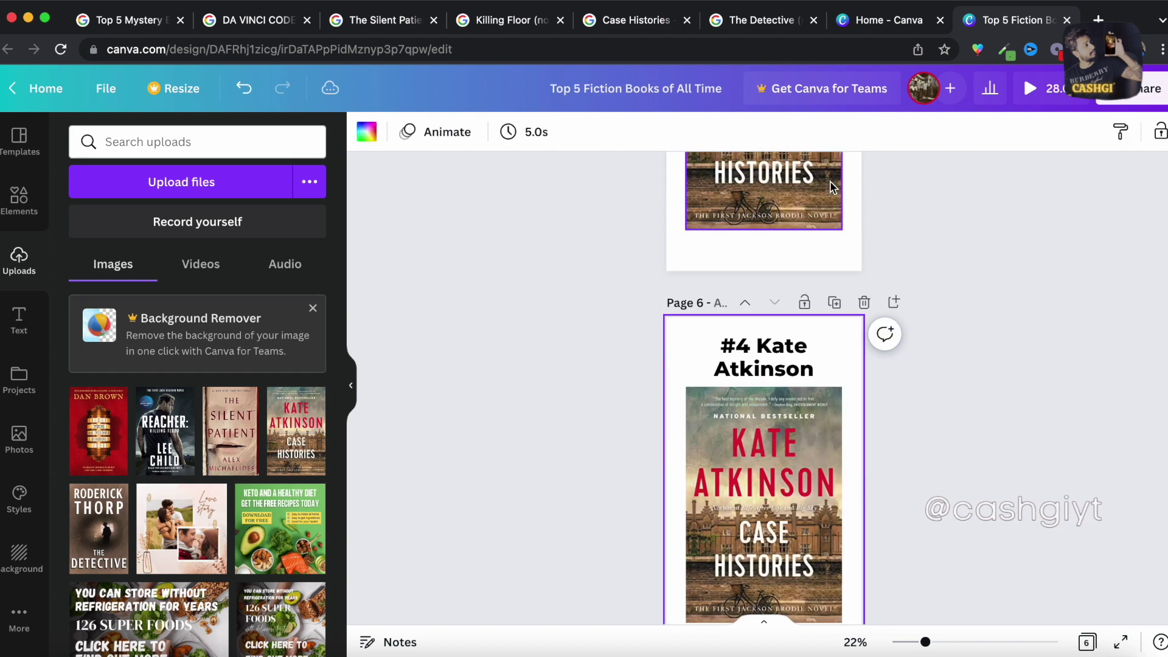
Swap page 6's cover for The Detective, retitle it '#5 The Detective', and add a blank page 7
left_click_drag(97, 523, 735, 437)
left_click(779, 256)
key("BackSpace")
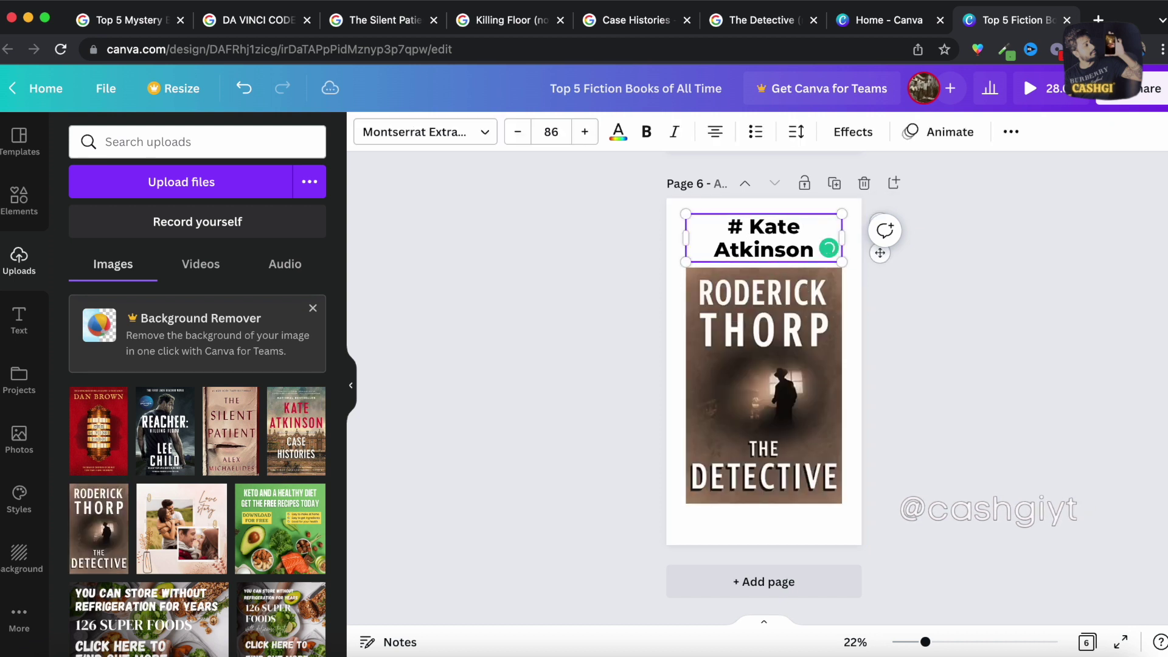
left_click_drag(759, 222, 810, 249)
type("The")
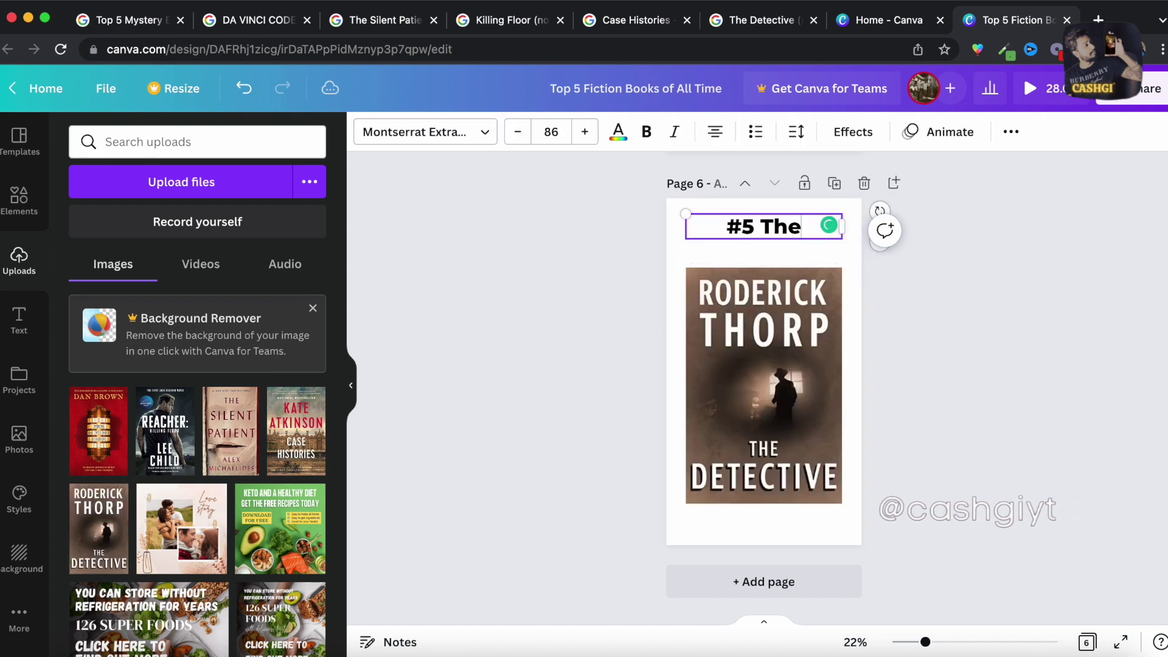
type(" Detective")
left_click(944, 301)
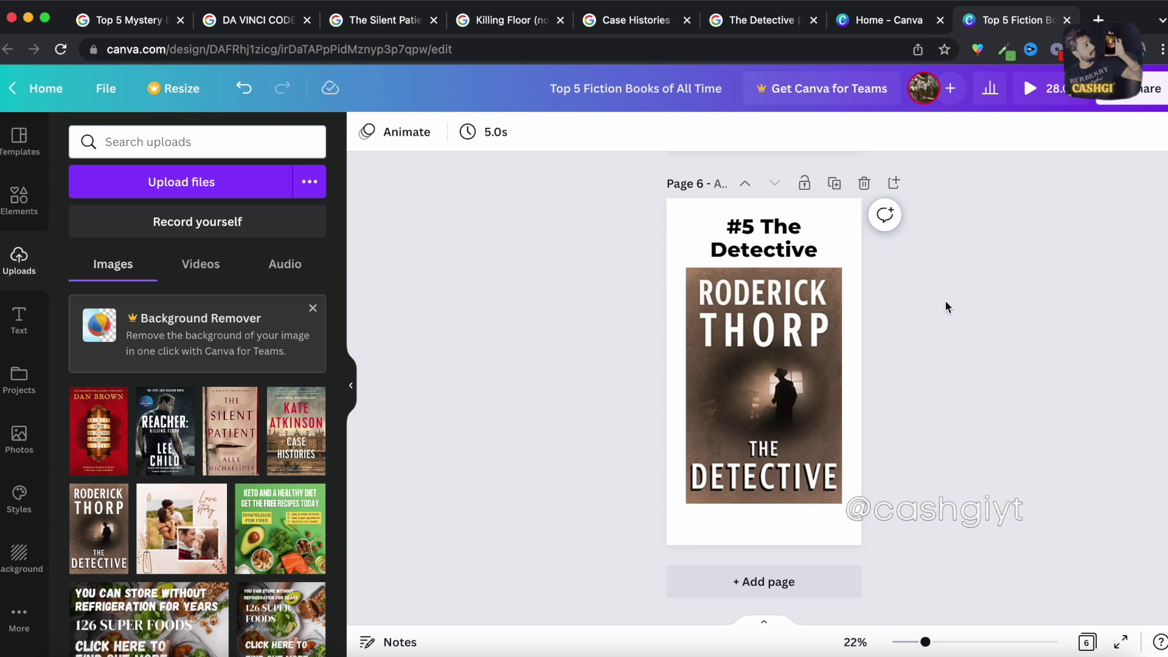
left_click(893, 183)
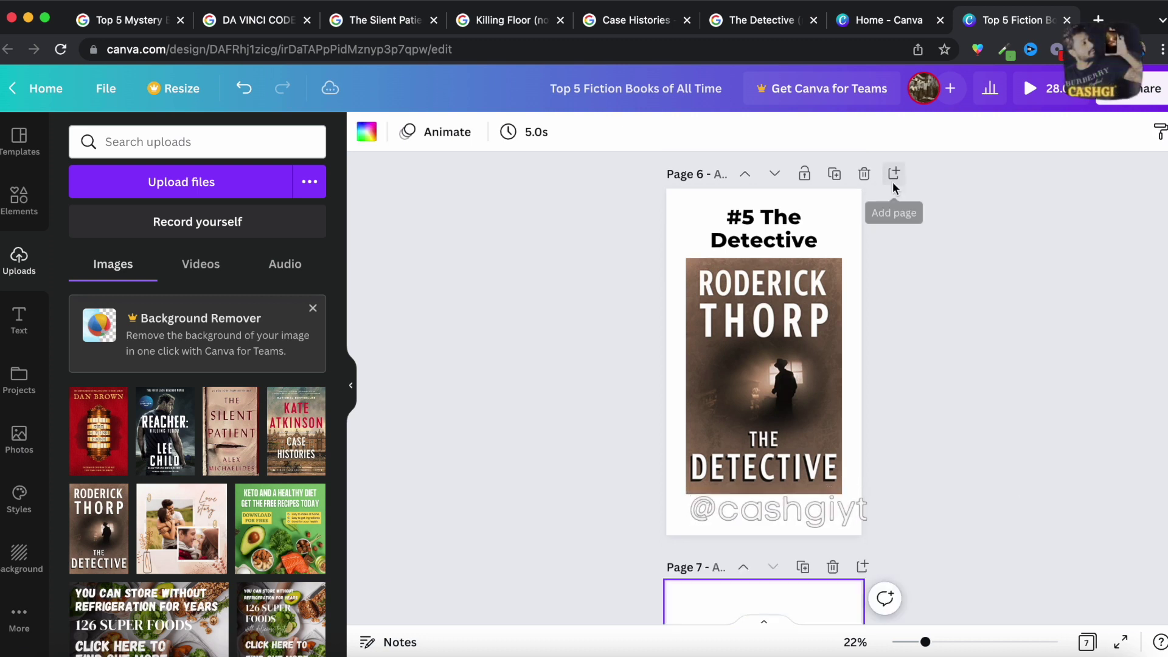
Add a heading to page 7 reading 'Get These Books For FREE! Links Are In The Description'
left_click(19, 321)
left_click(229, 279)
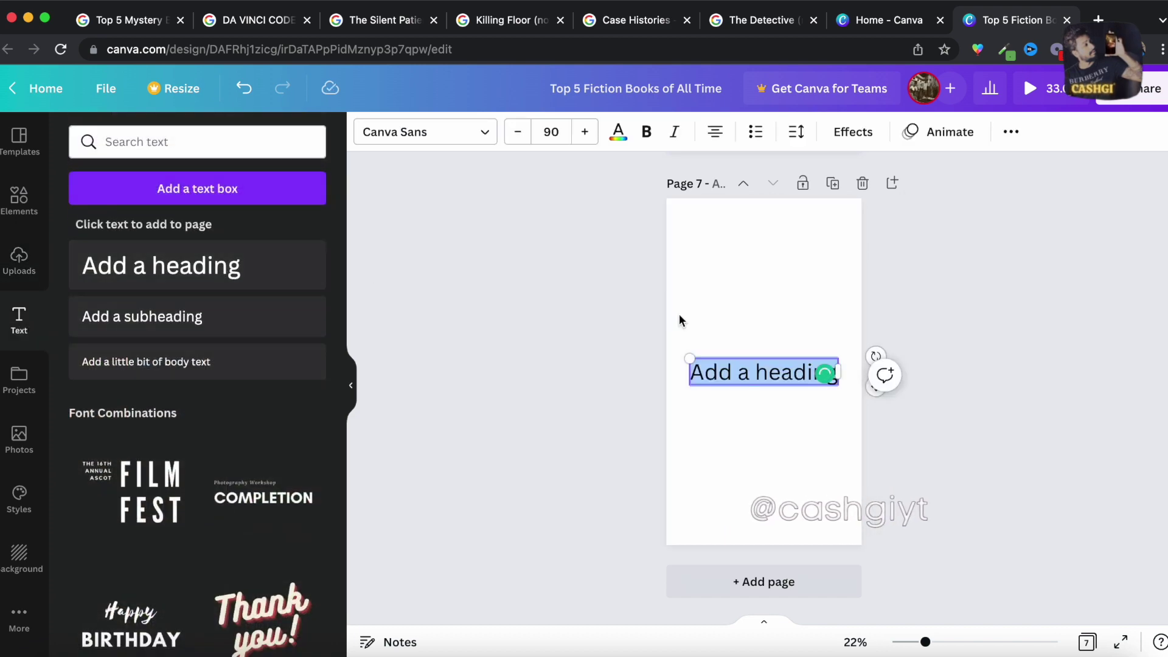
type("Get Th")
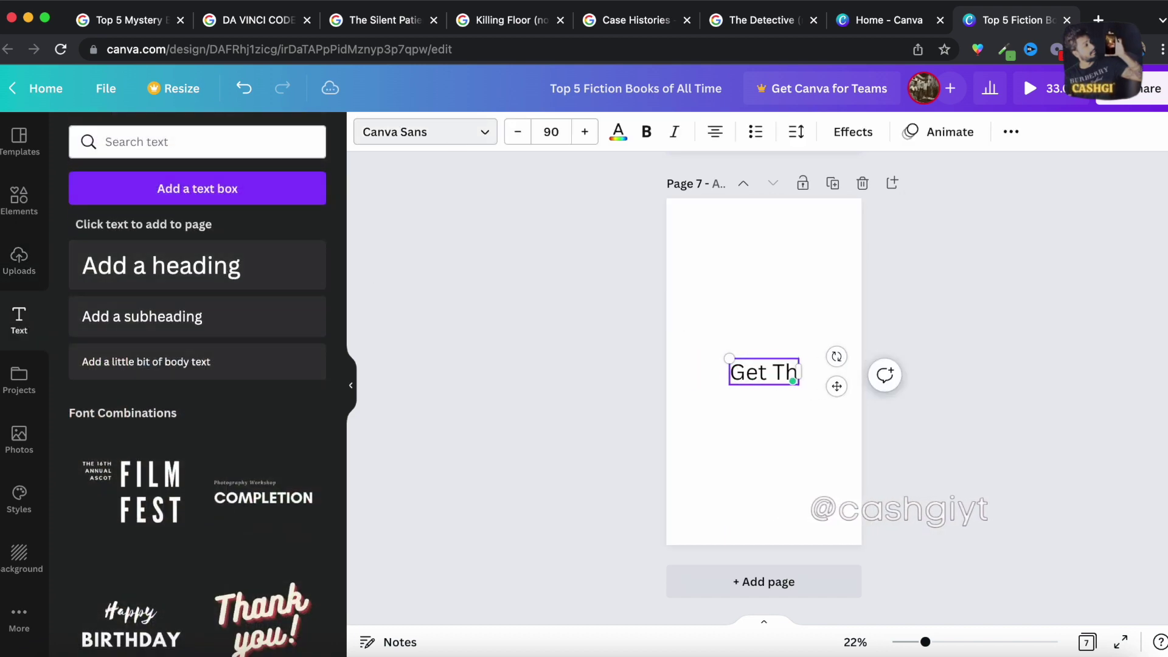
type("ese Books For FRE")
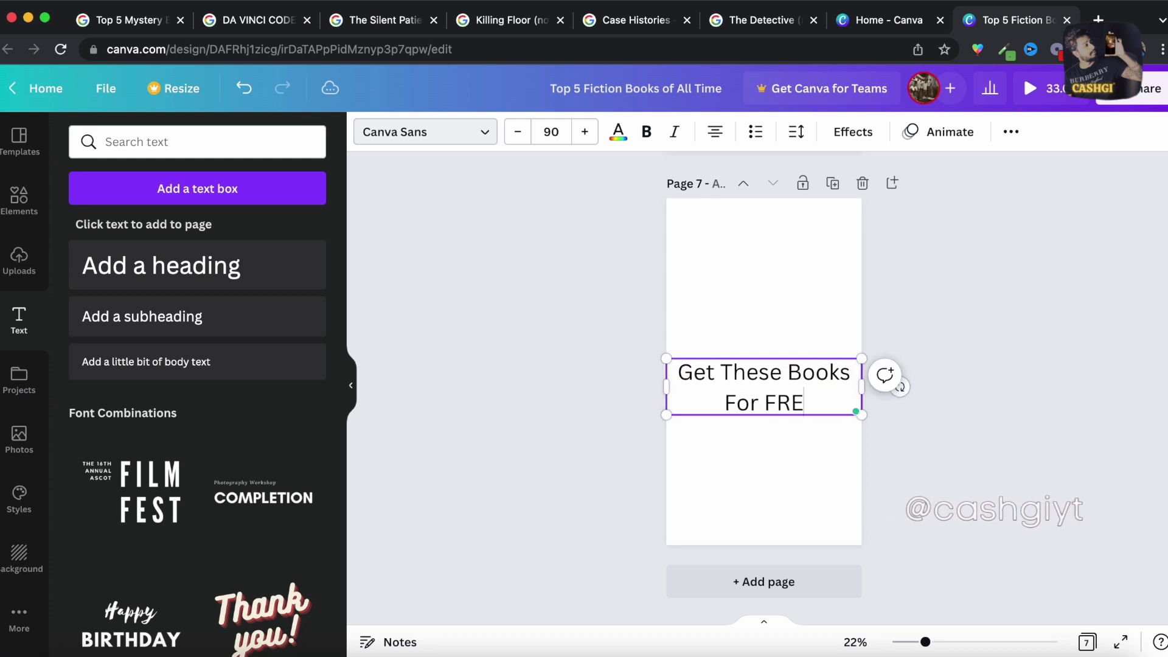
type("E! Links Ar")
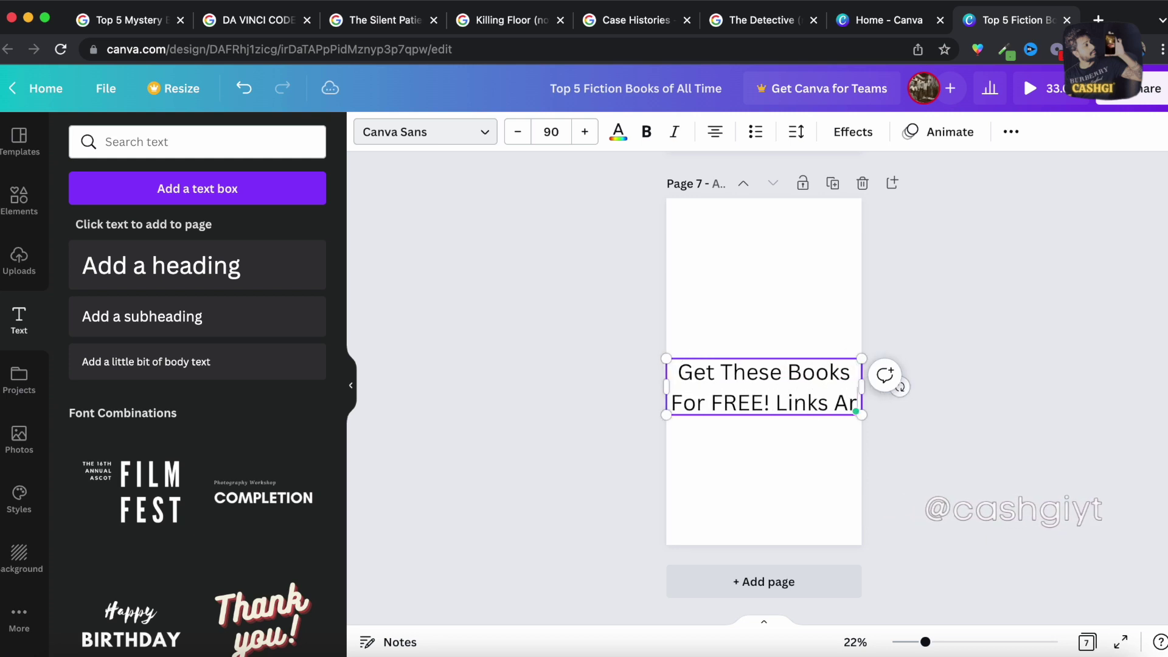
type("e In The Des")
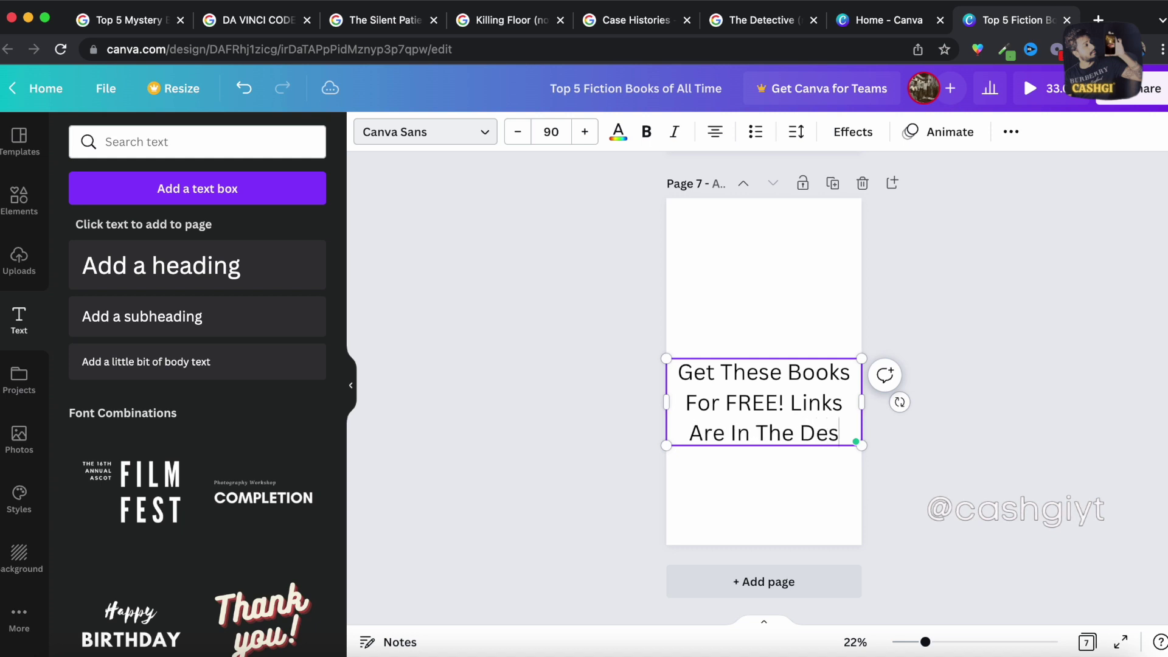
type("cripto")
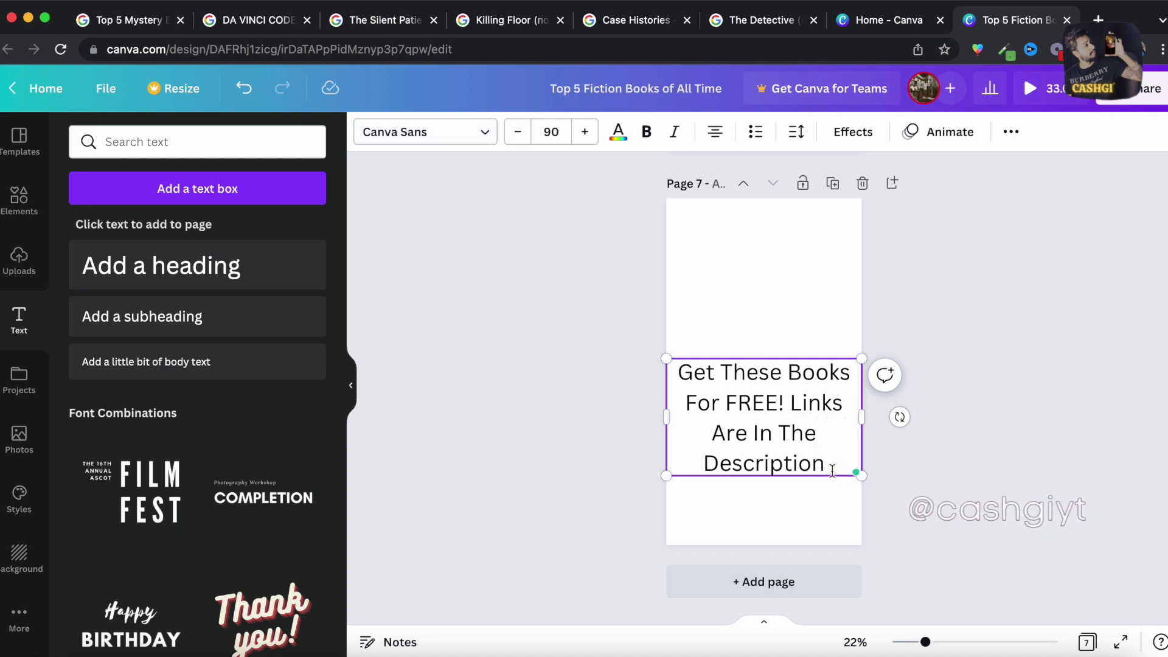
left_click_drag(832, 471, 654, 387)
Style the call-to-action in white Montserrat Extra-Bold on a black text background
left_click(462, 148)
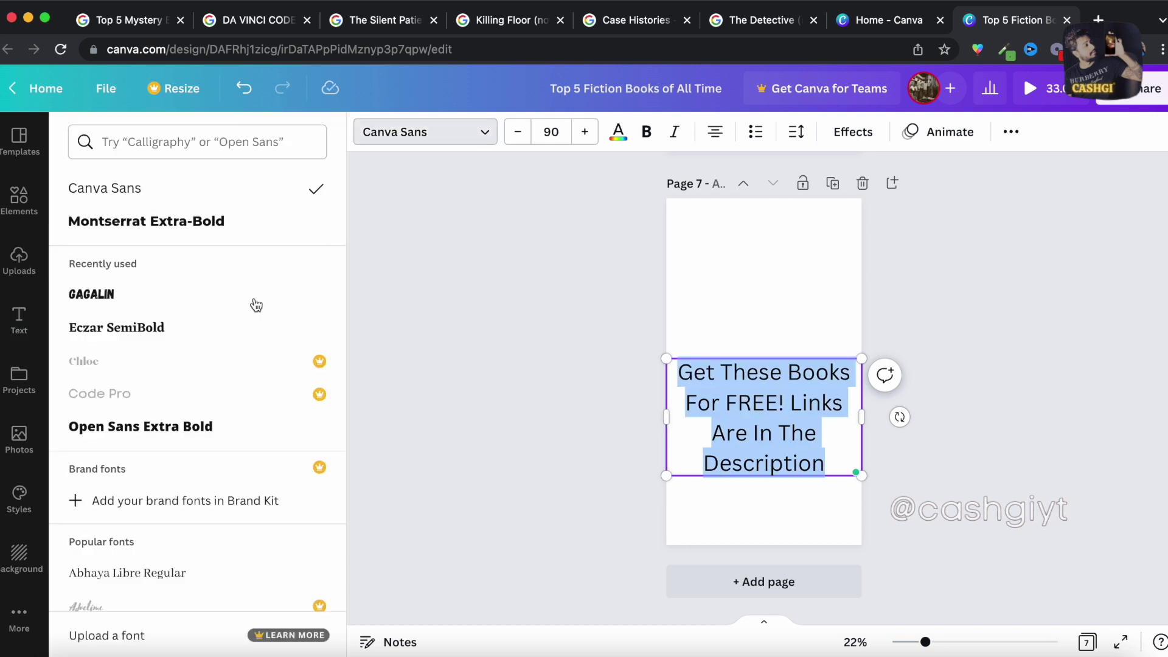
left_click(234, 228)
left_click(853, 131)
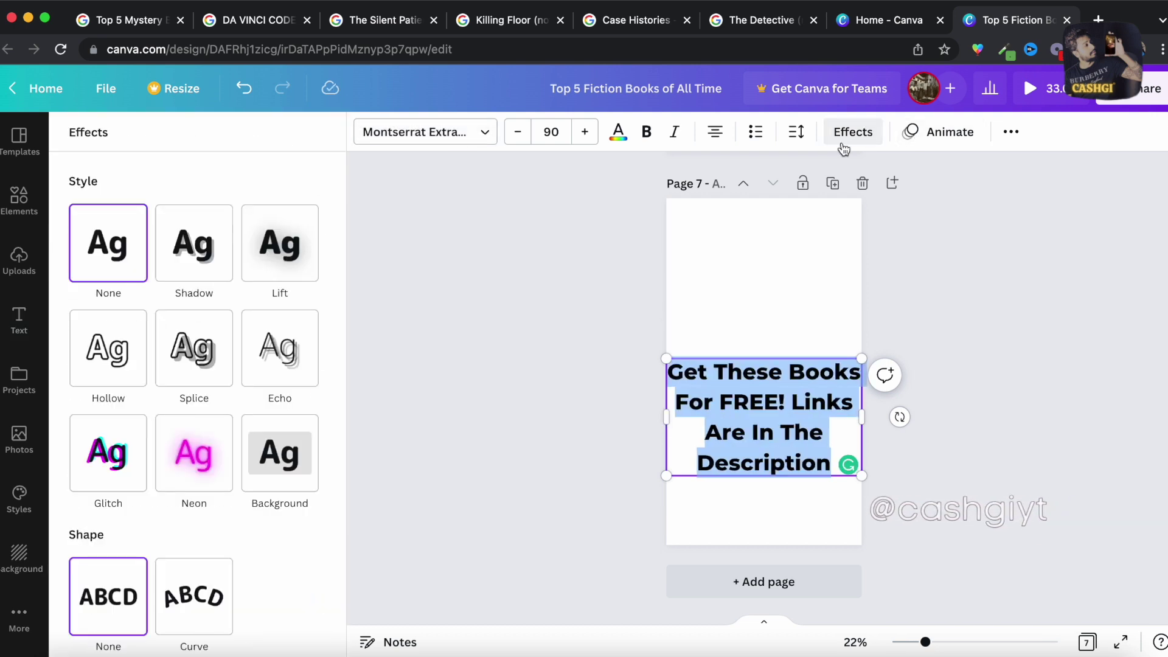
left_click(282, 472)
left_click(307, 479)
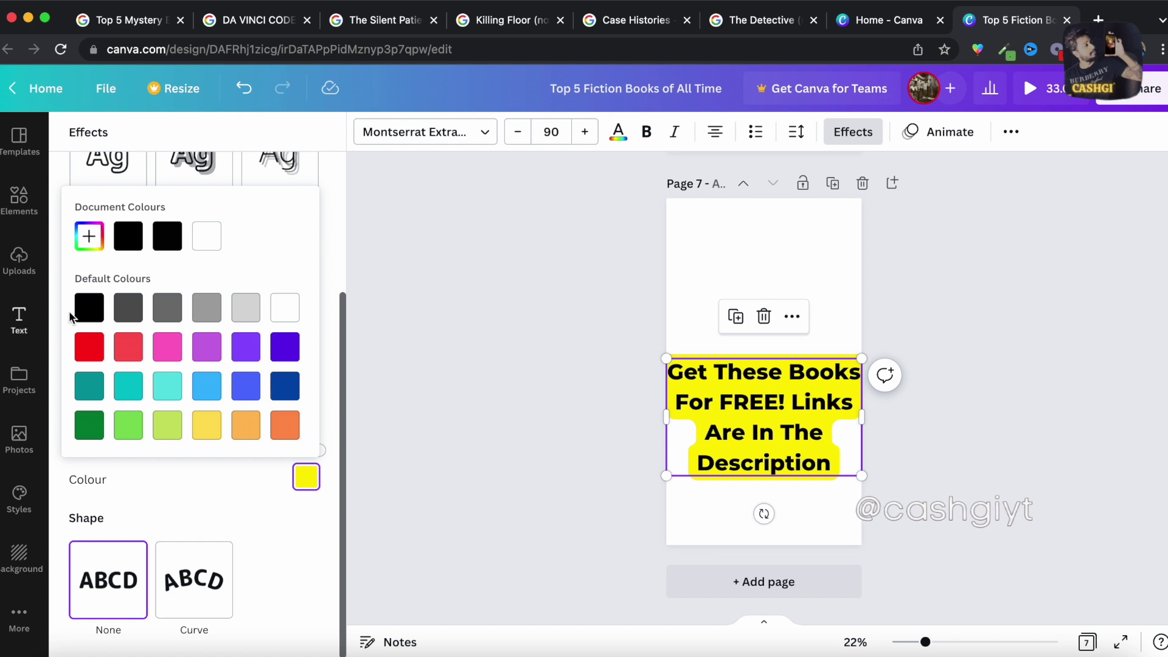
left_click(89, 307)
left_click(618, 132)
left_click(220, 217)
Resize the call-to-action to 65.9, centre it higher and widen it to page width
left_click_drag(861, 475, 810, 398)
left_click(884, 345)
left_click(907, 282)
left_click(908, 282)
left_click(787, 365)
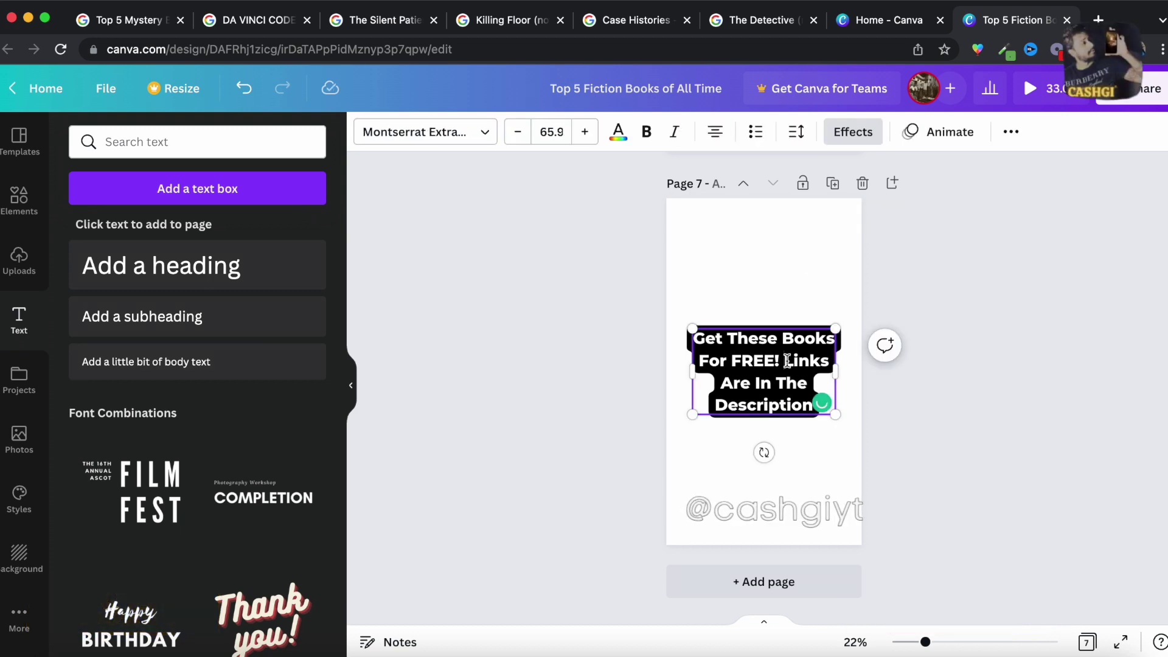
left_click_drag(835, 370, 862, 371)
left_click(991, 339)
left_click(764, 389)
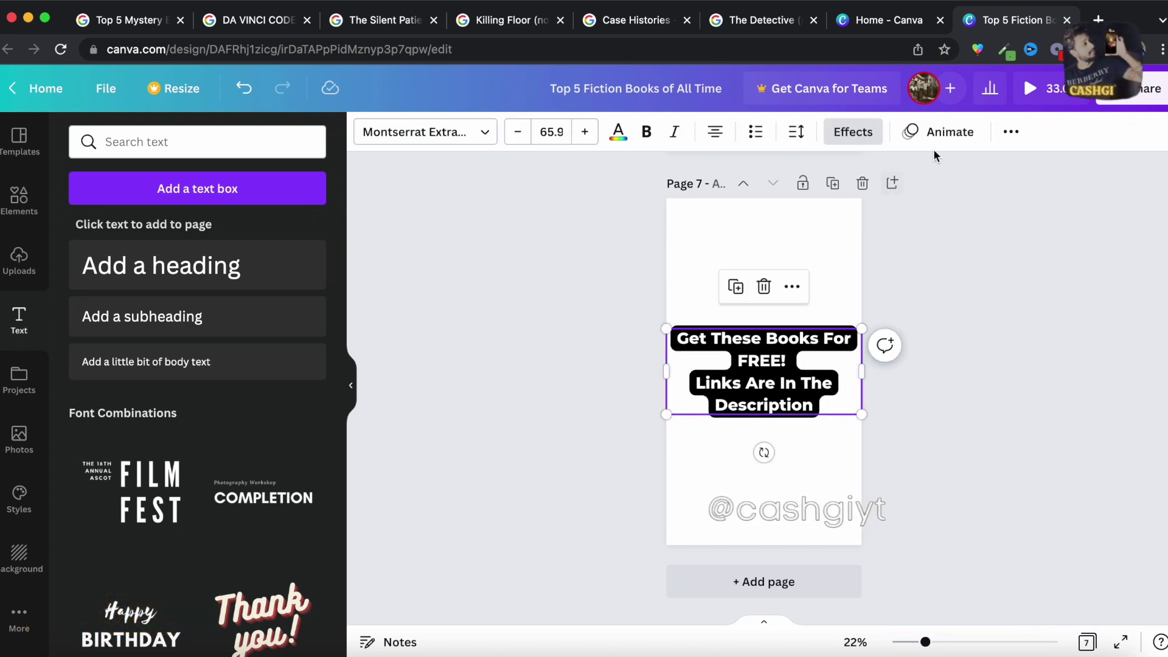
Undo the Detective cover deletion and recent animation edits, returning to page 2
left_click(938, 134)
scroll(703, 550, "up", 8)
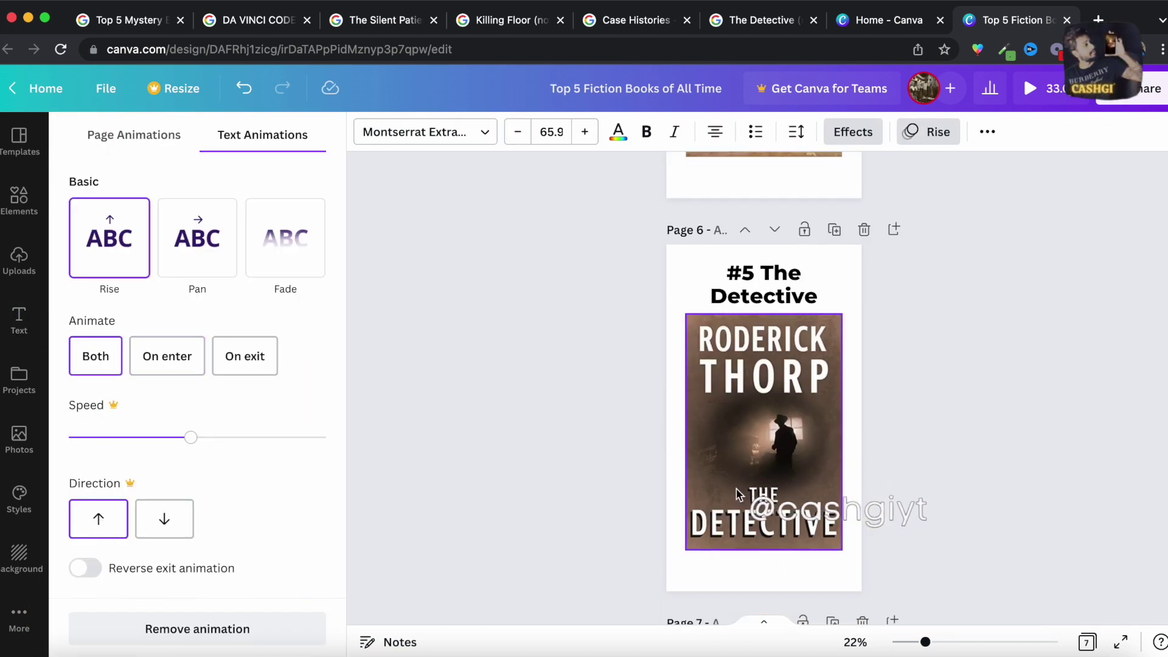
left_click(703, 544)
left_click(765, 270)
key("super+z")
key("super+z")
key("super+z")
key("super+z")
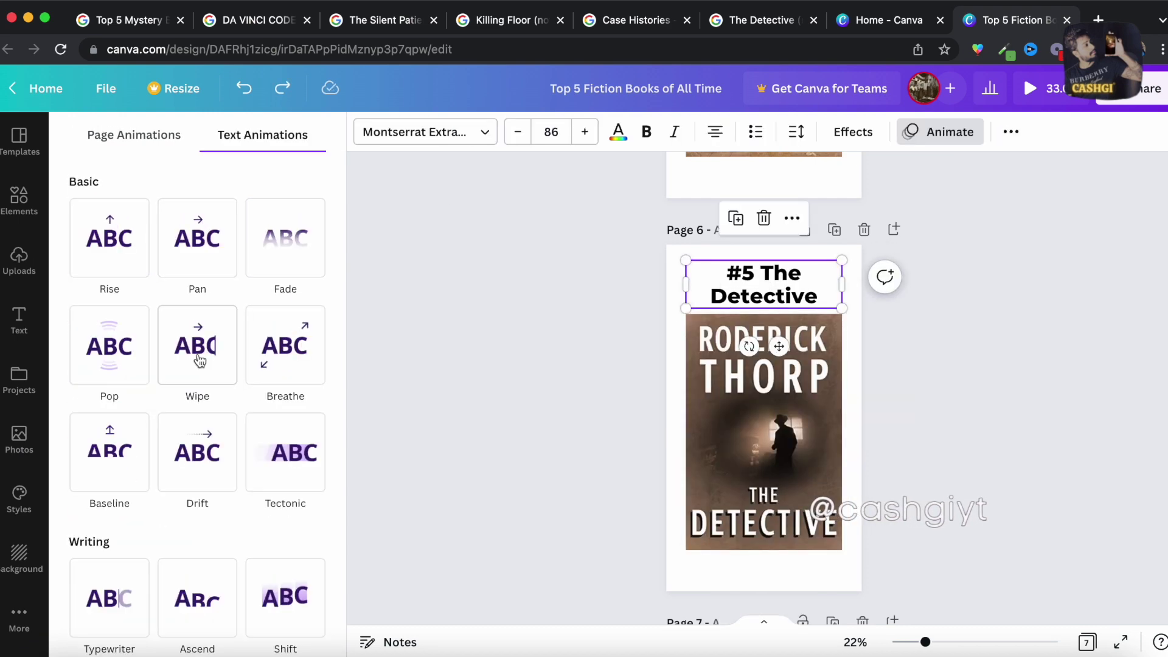
key("super+z")
key("super+z")
key("super+z")
key("super+z")
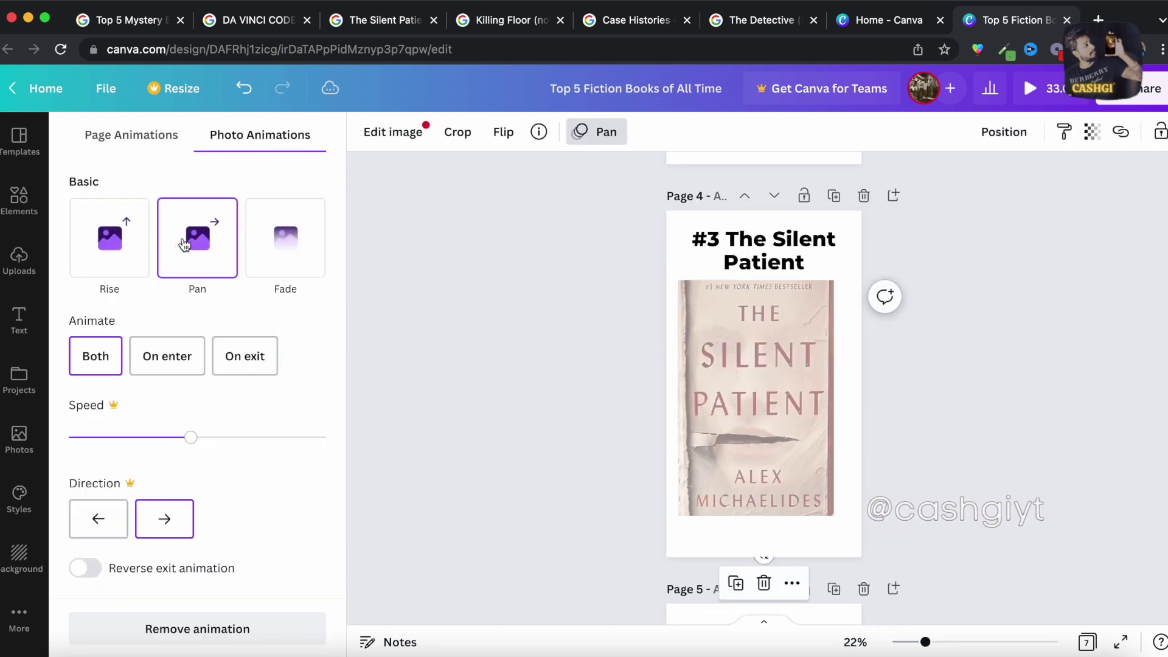
key("super+z")
key("super+z")
key("super+z")
key("super+z")
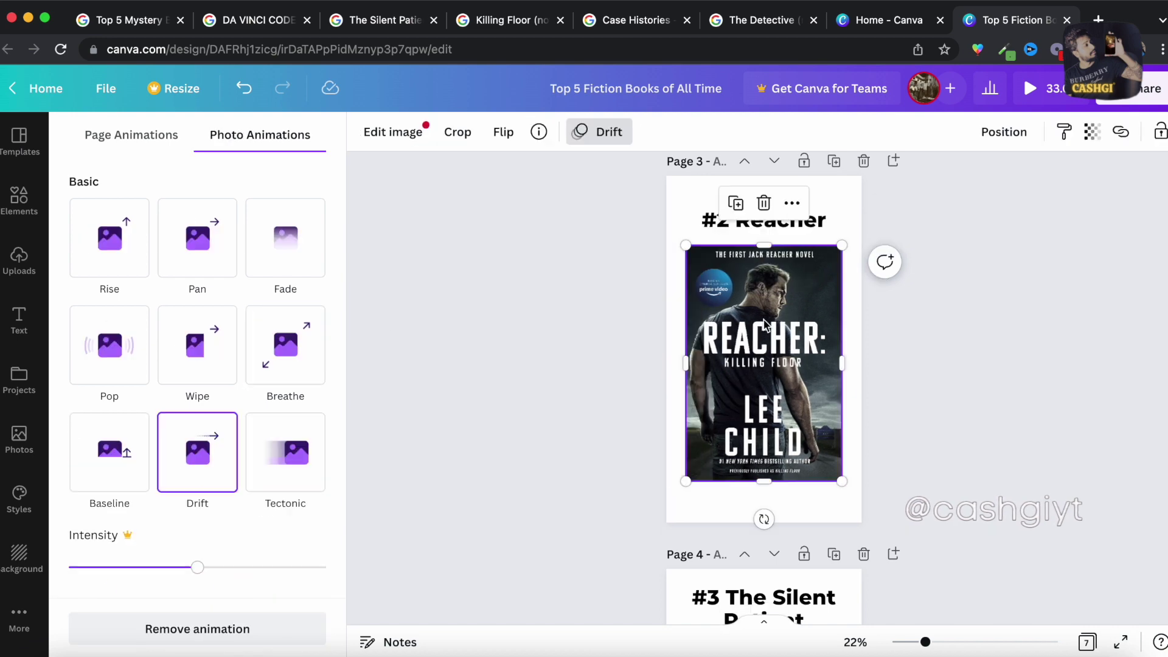
key("super+z")
key("super+z")
key("super+z")
key("super+z")
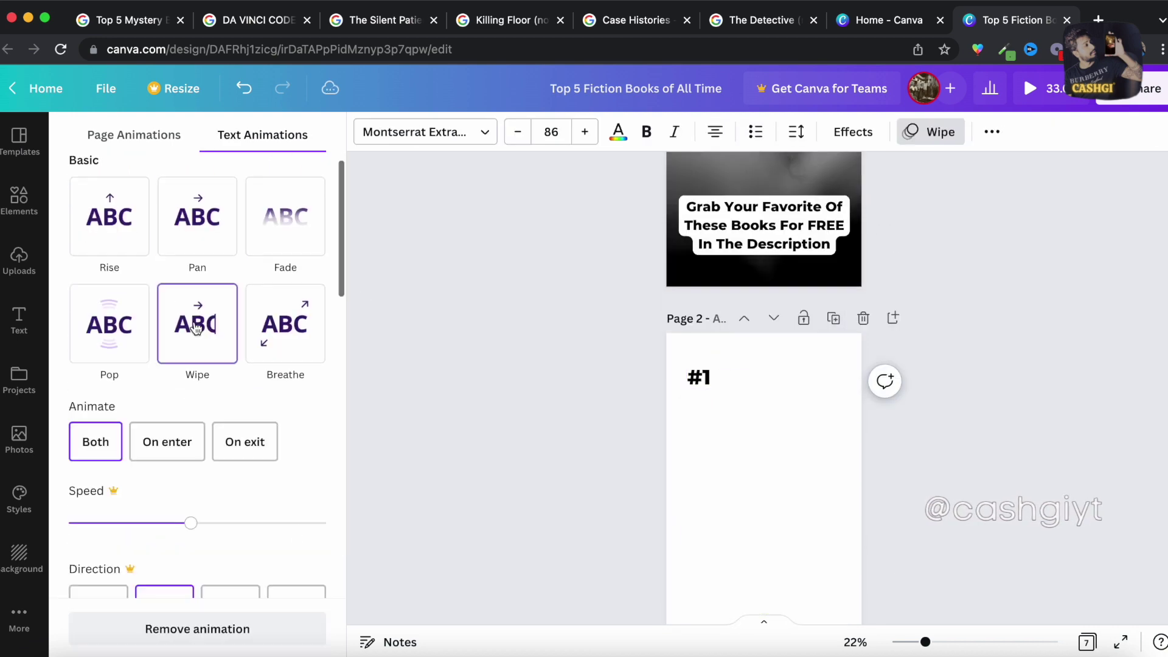
key("super+z")
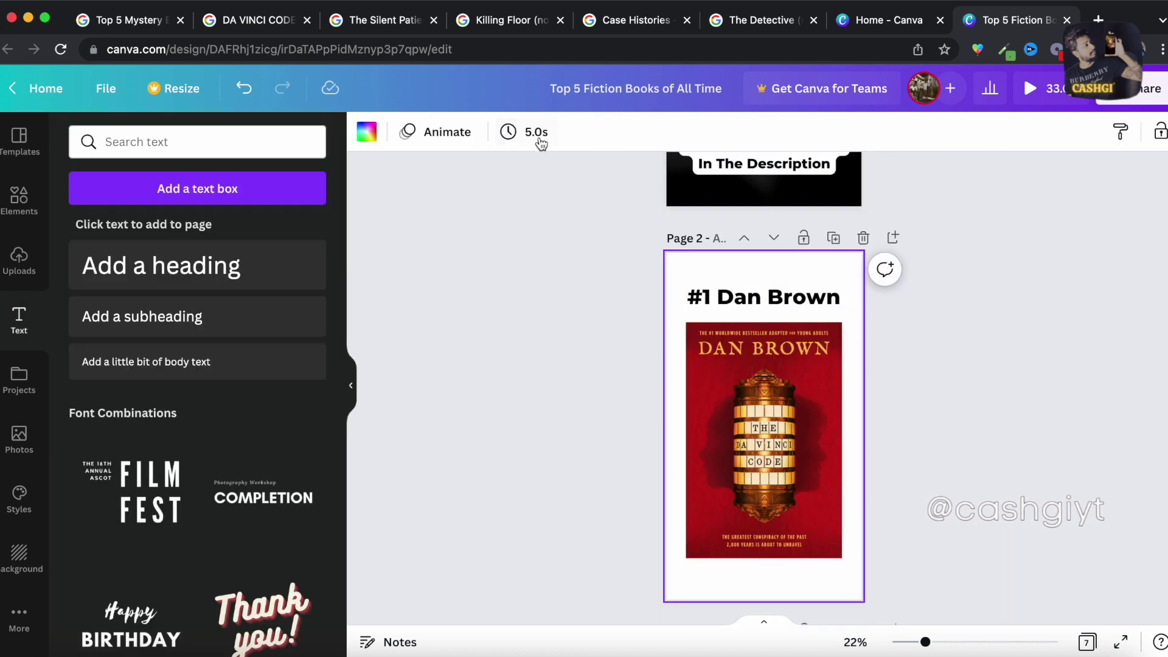
Set pages 2 to 4 to last 4 seconds each
left_click(540, 141)
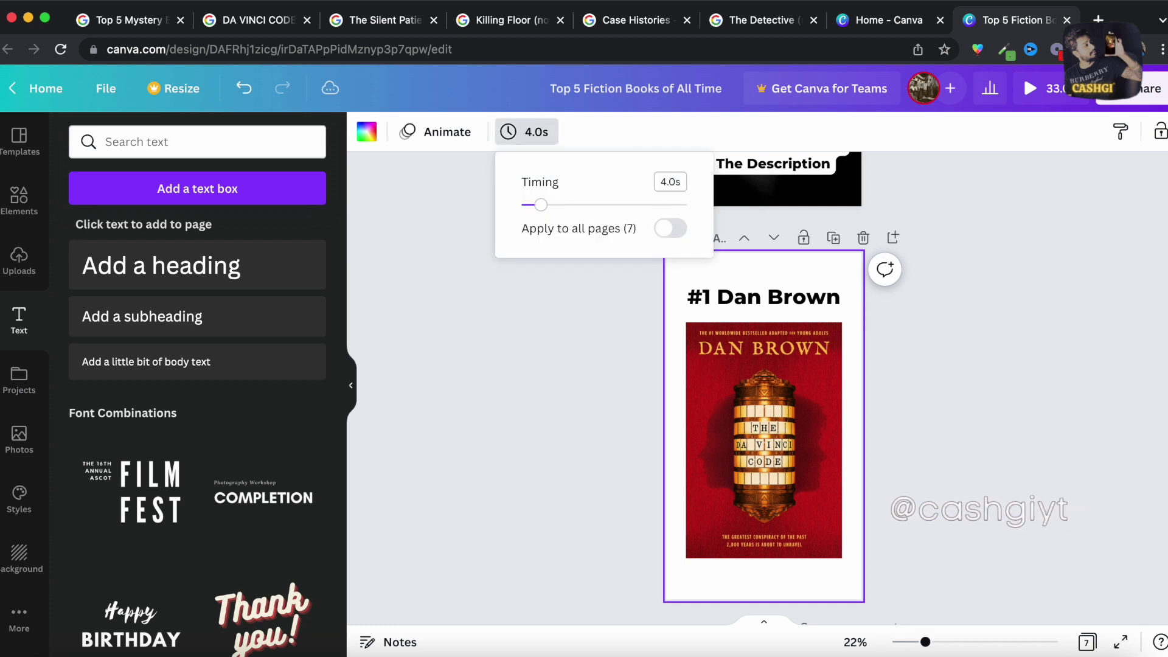
scroll(673, 426, "down", 5)
left_click(808, 582)
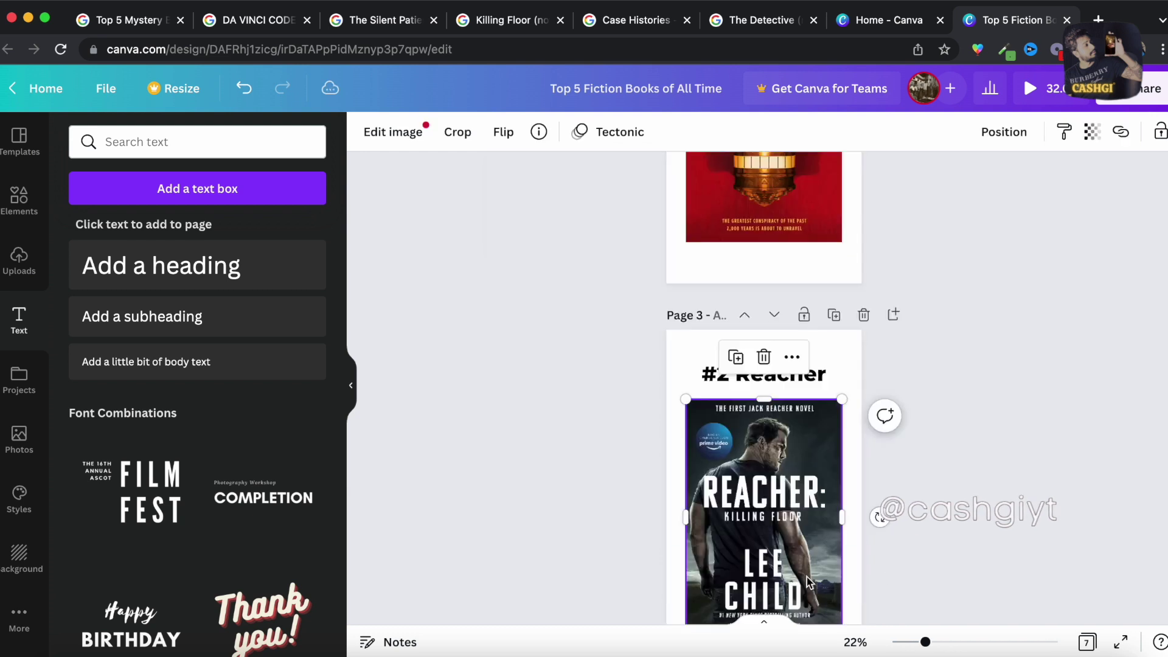
left_click(853, 402)
scroll(591, 492, "down", 5)
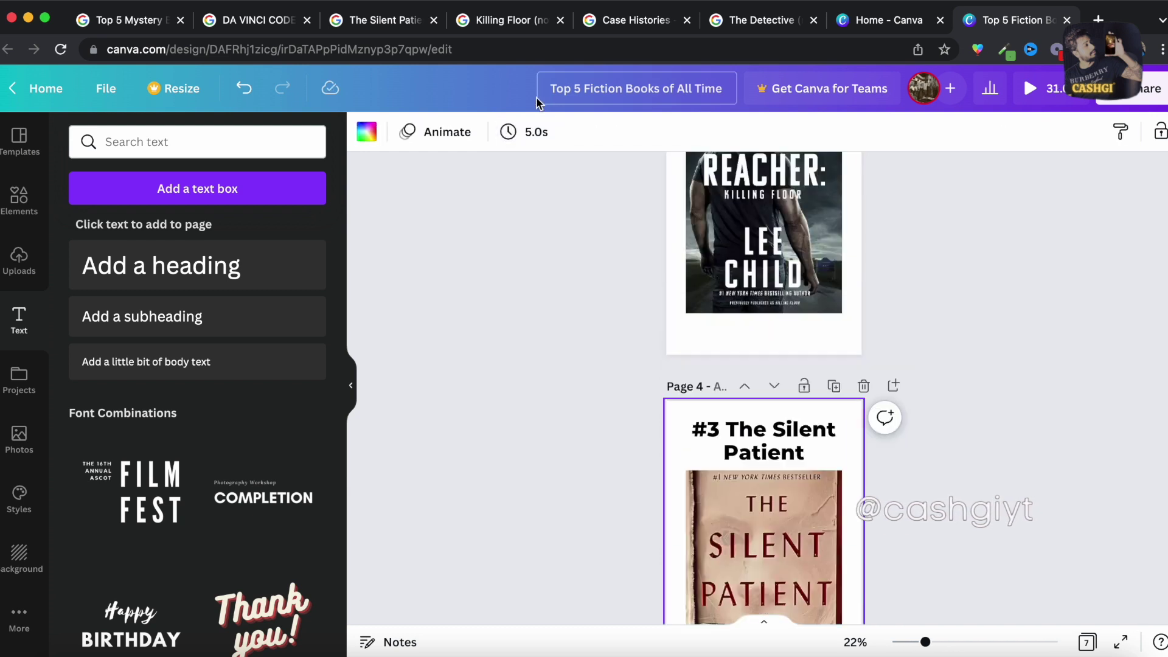
left_click(536, 139)
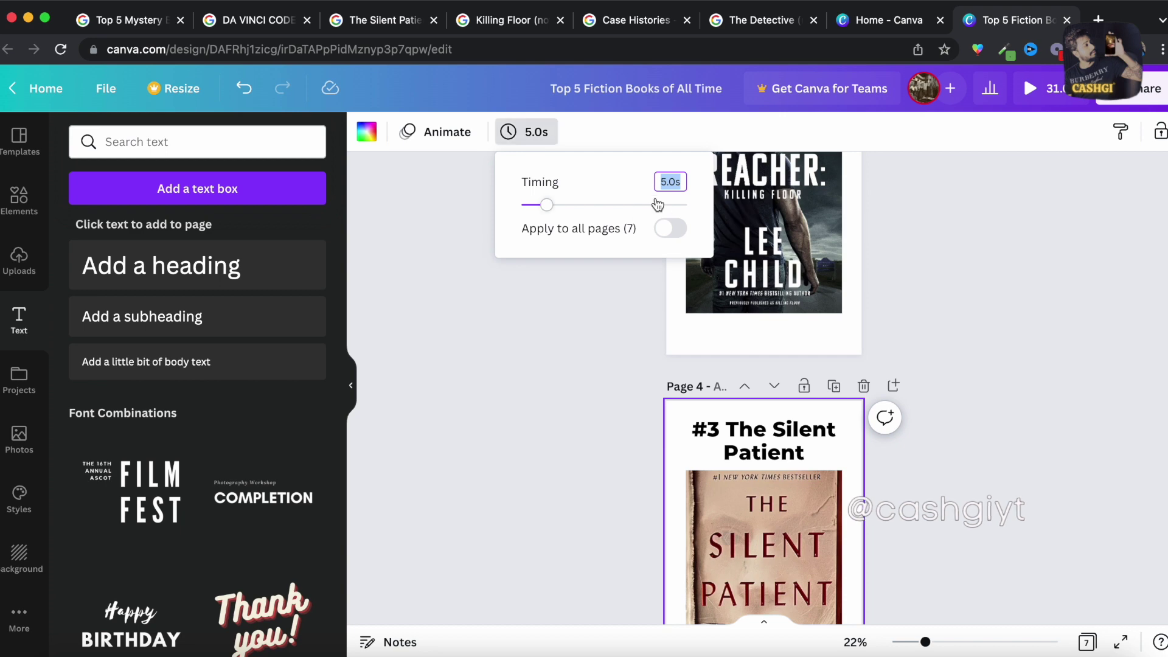
type("4")
key("Return")
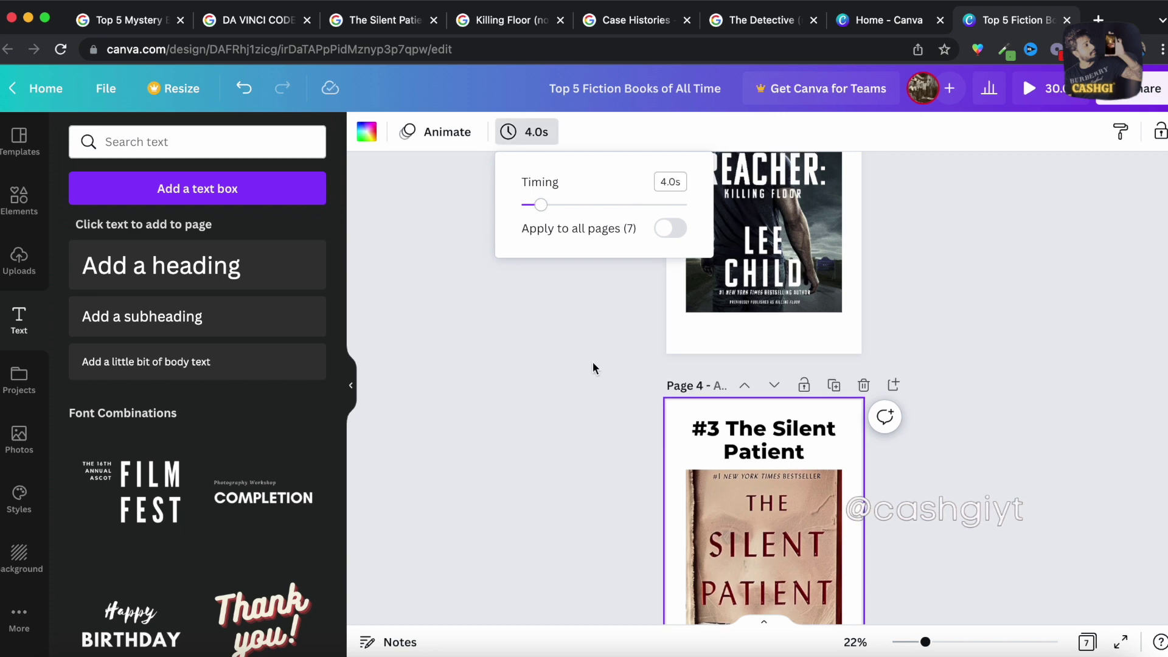
Set pages 5, 6 and 7 to 4 seconds each and preview the full video
scroll(593, 361, "down", 5)
left_click(522, 139)
type("4")
key("Return")
scroll(592, 361, "down", 5)
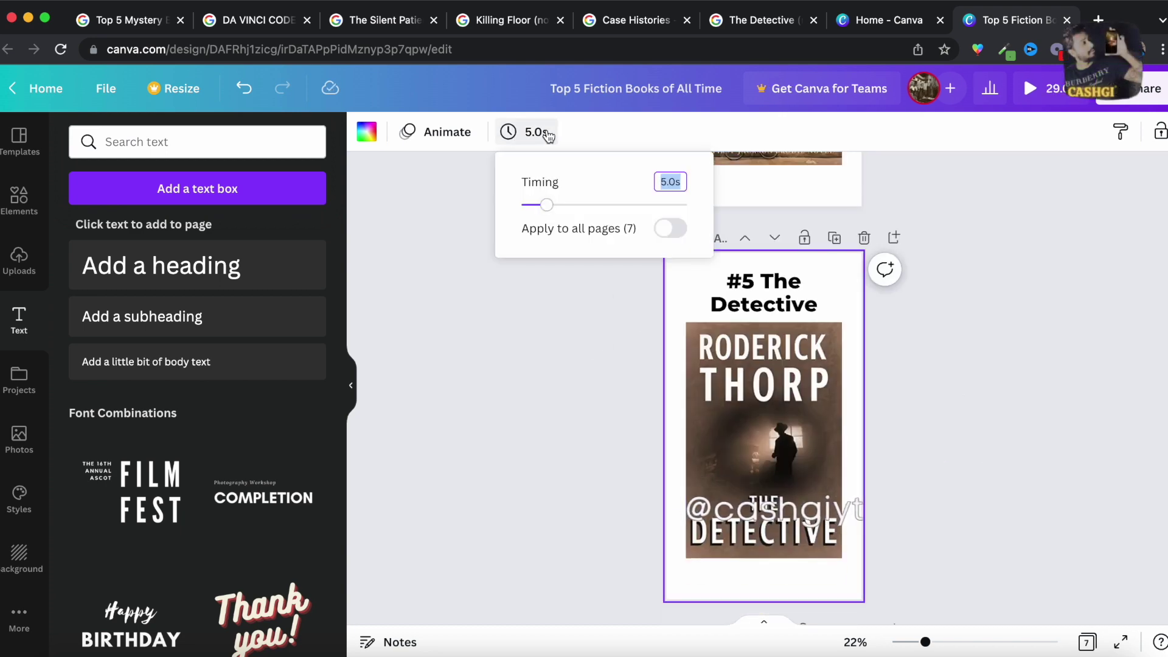
left_click(535, 138)
type("4")
key("Return")
scroll(592, 362, "down", 5)
left_click(546, 140)
type("4")
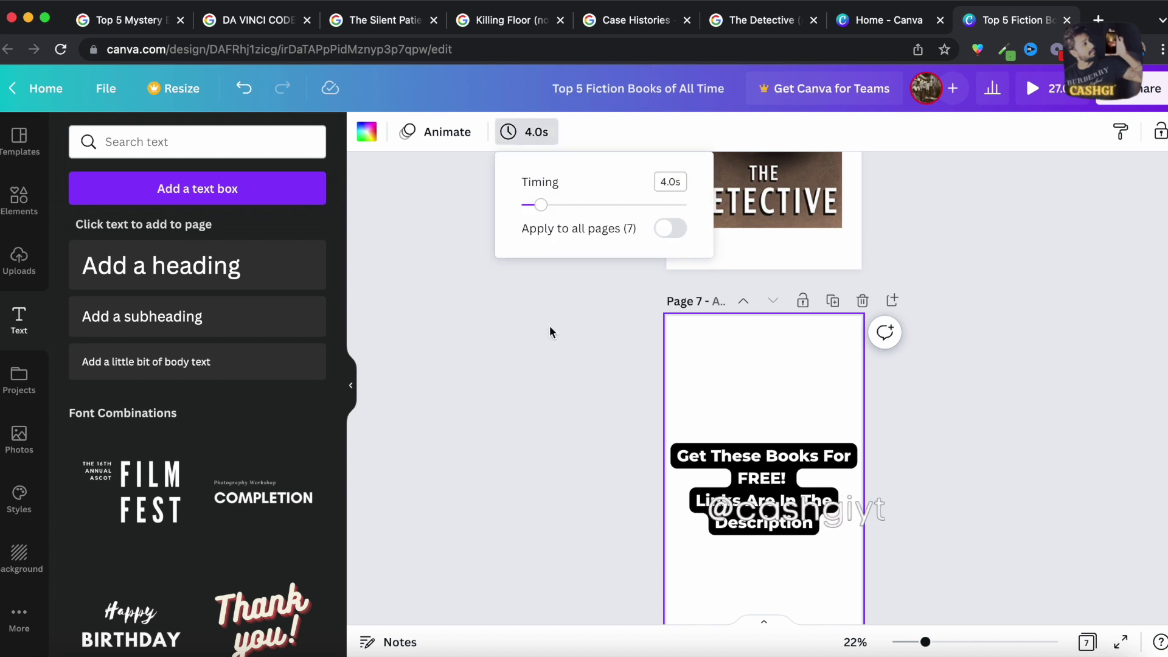
key("Return")
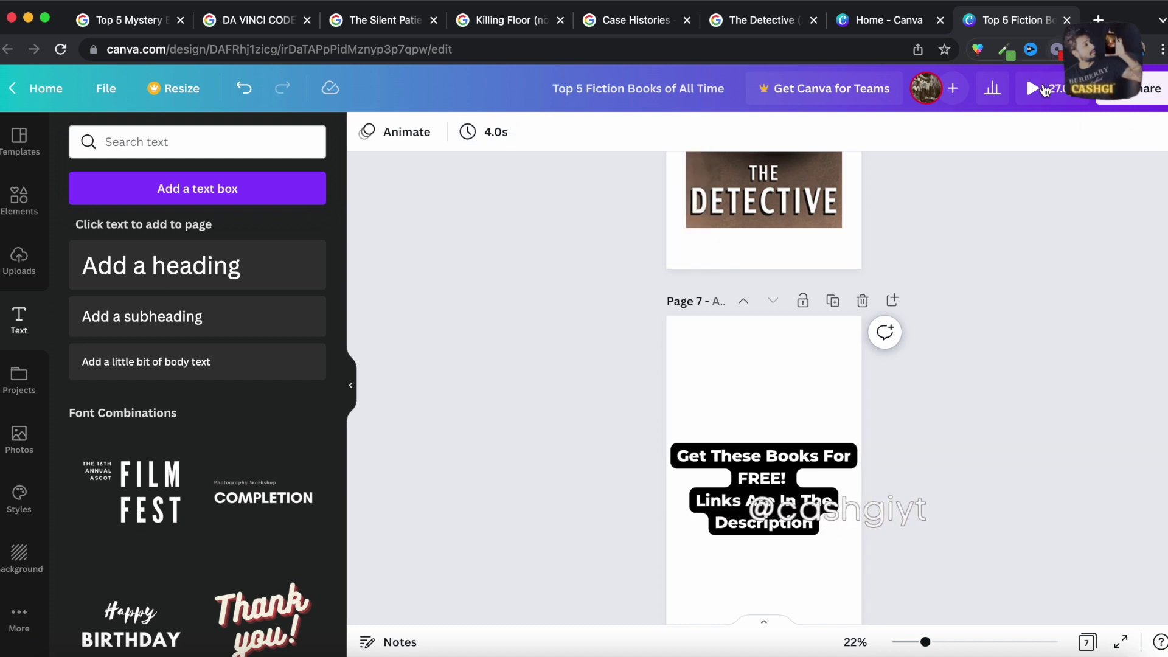
left_click(1040, 90)
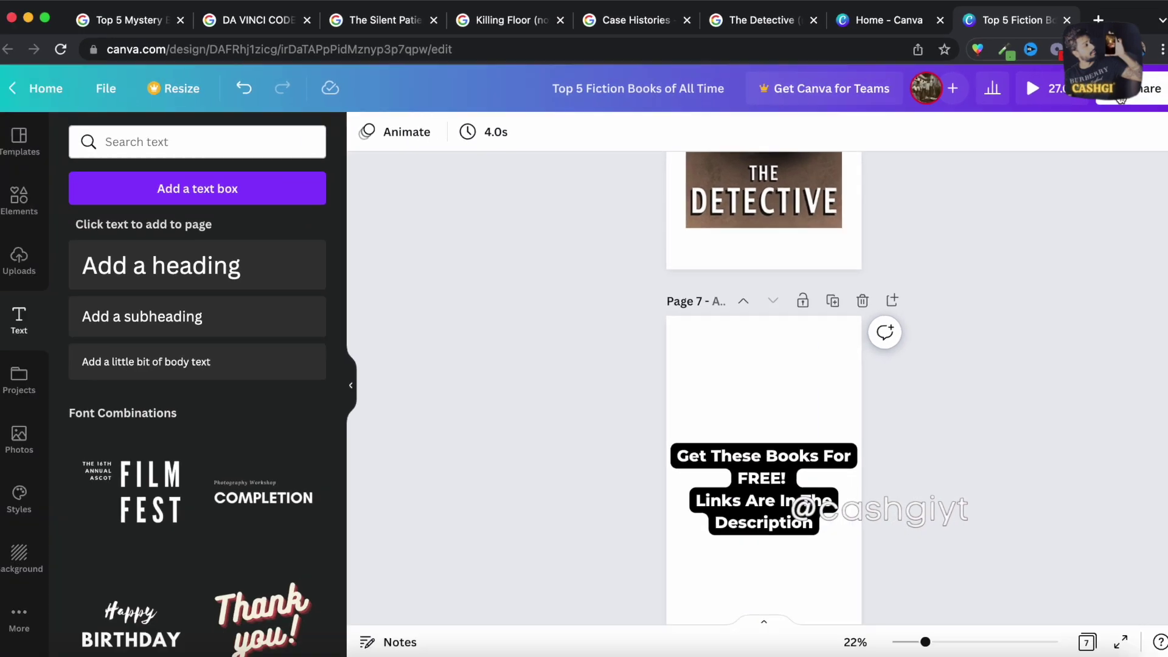
Download all 7 pages of the design as an MP4 video
left_click(1124, 97)
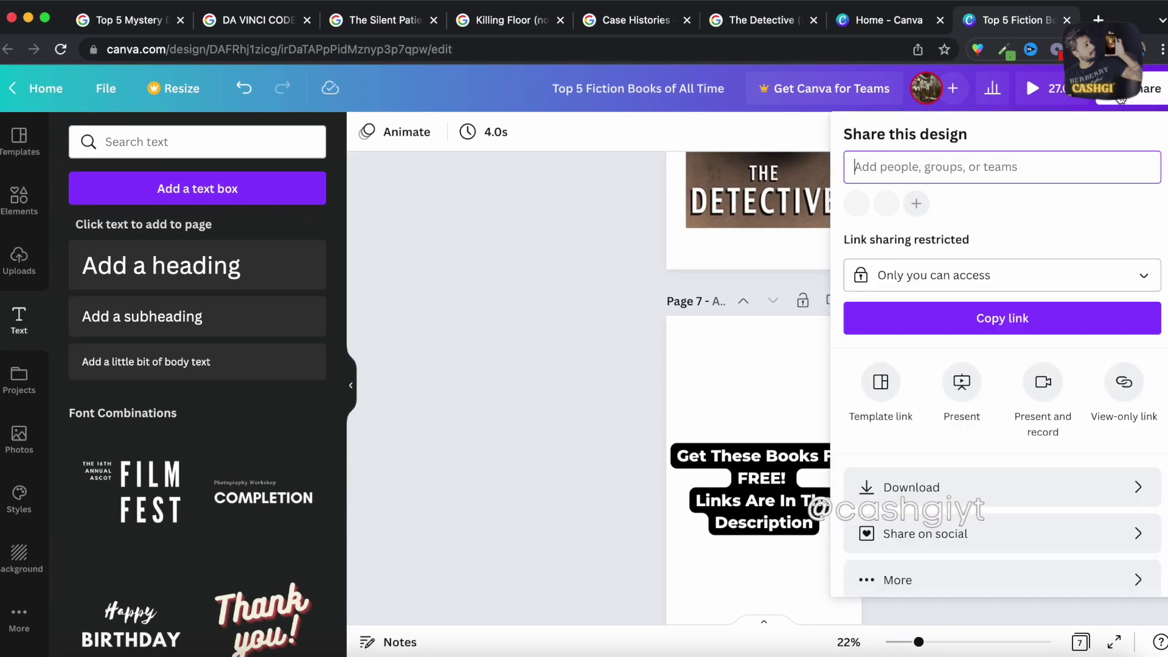
left_click(951, 496)
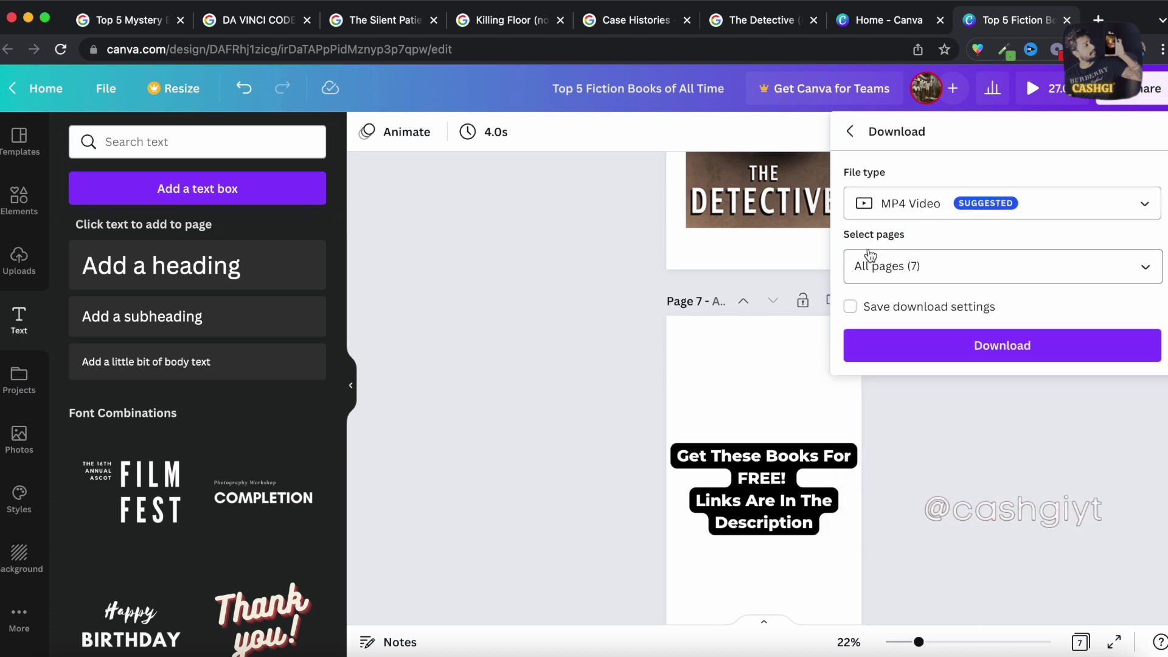
left_click(905, 269)
left_click(954, 265)
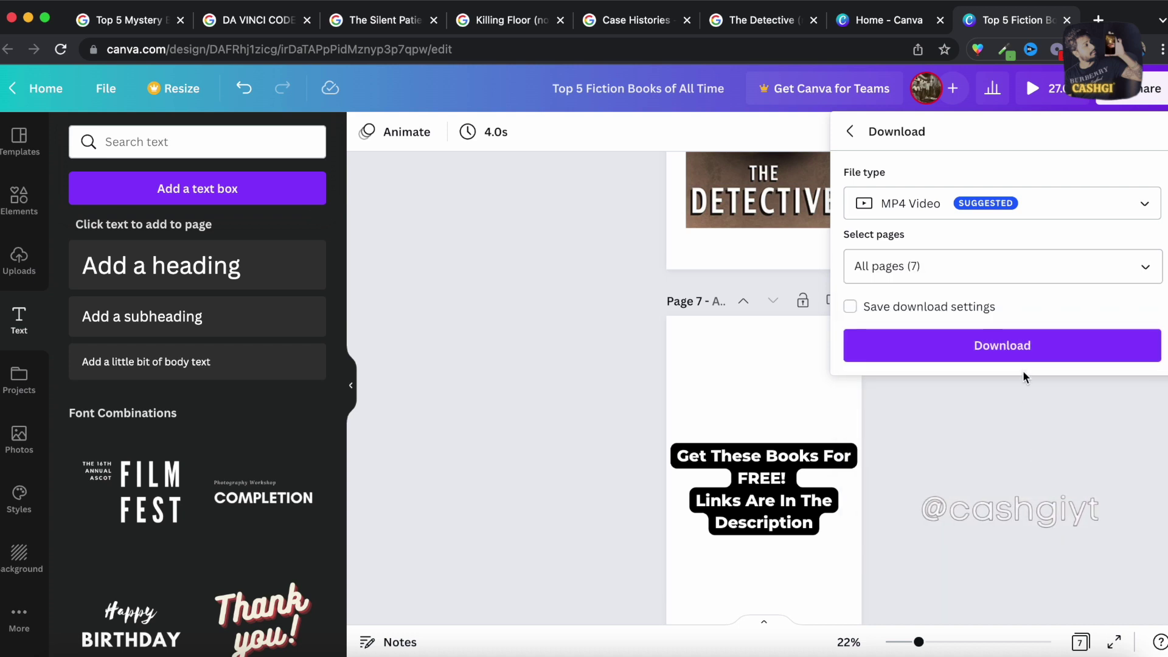
left_click(1024, 353)
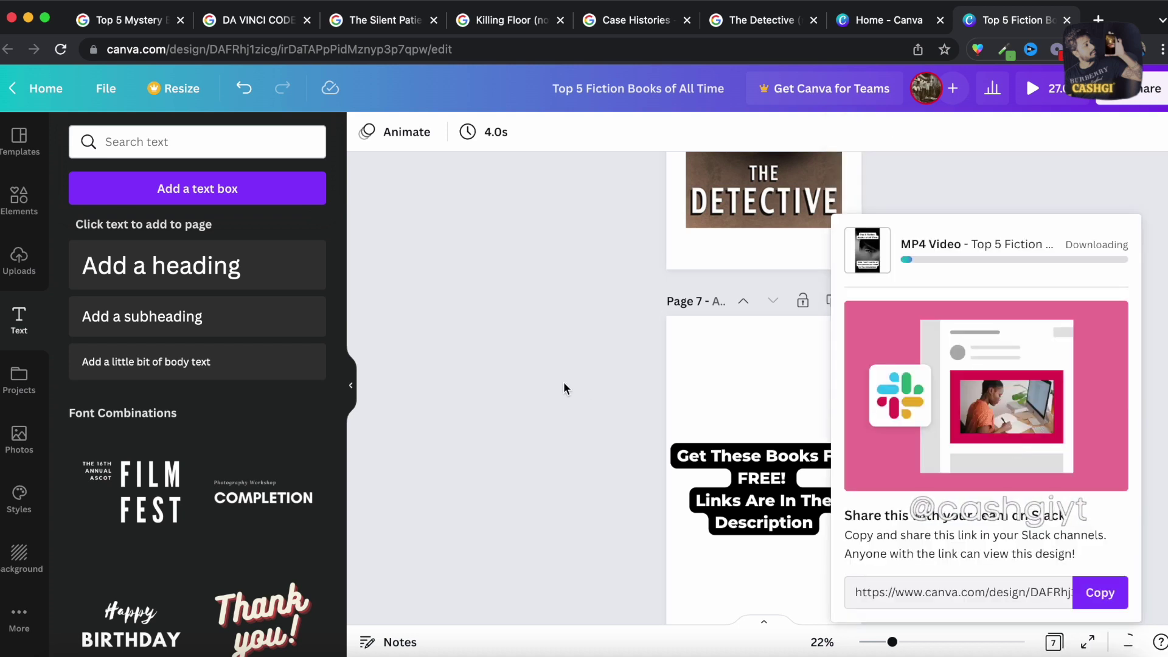
left_click(564, 388)
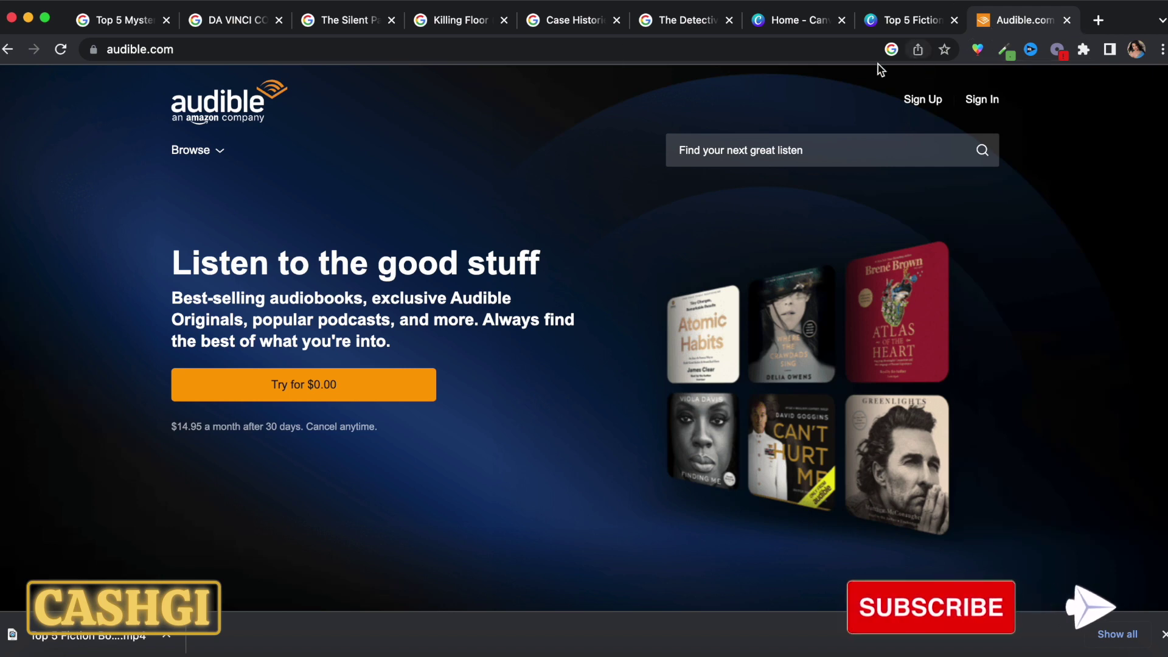
Search Google for 'audible affiliate program' and open the 'Audible Affiliates | Make Money with Audible!' result
left_click(835, 50)
type("audibl")
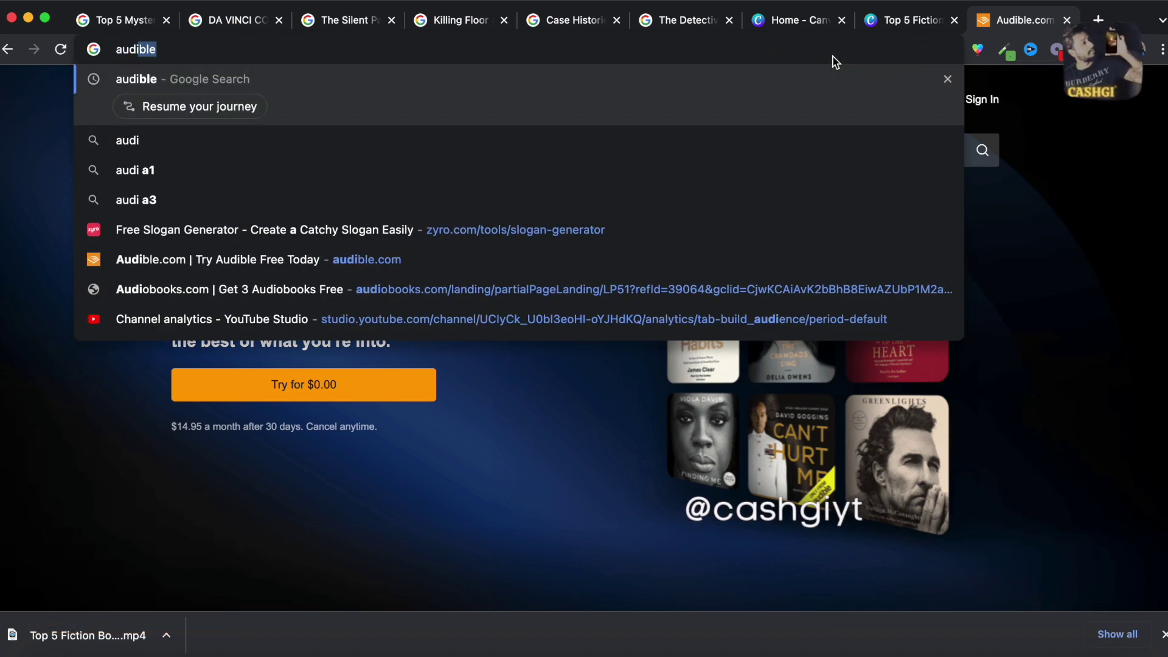
type("e affiliate pro")
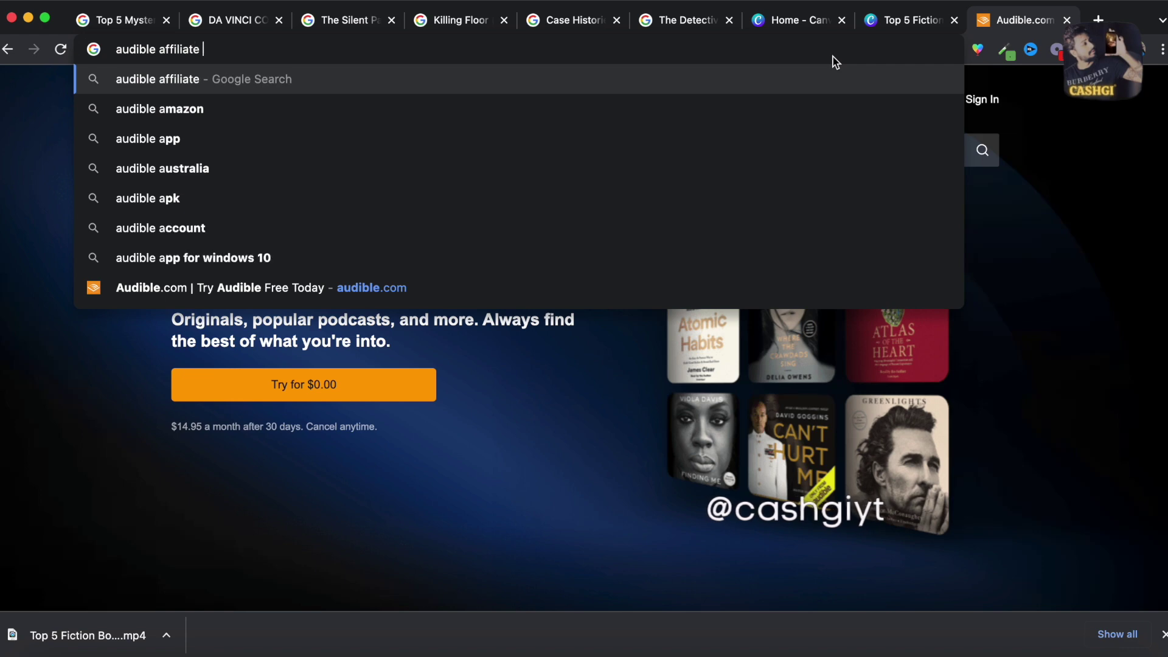
type("gram")
key("Return")
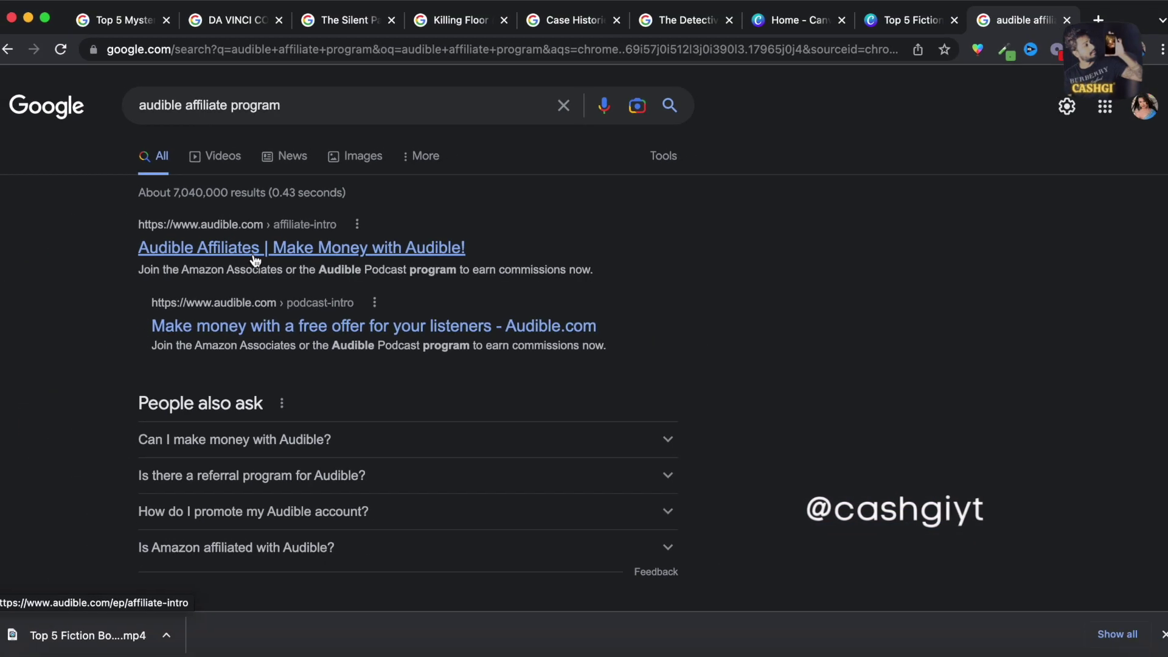
left_click(255, 260)
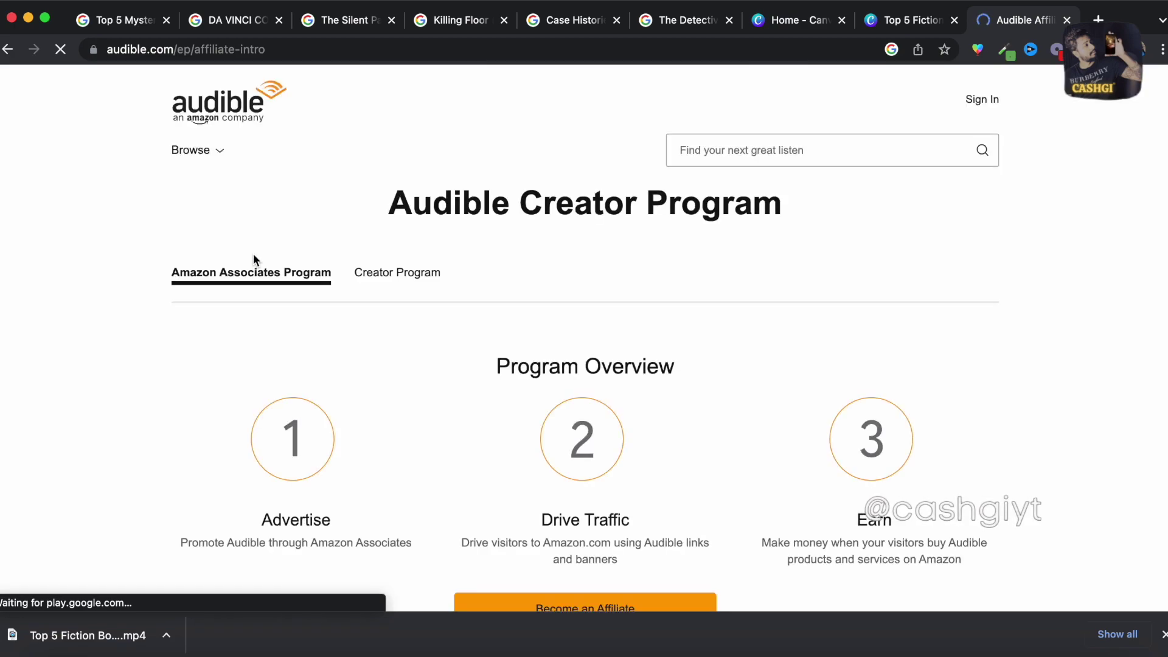
Scroll to the Standard Fee Structure table showing $10.00 Gold, $5.00 Free Trial, $0.50 audiobook
scroll(254, 253, "up", 5)
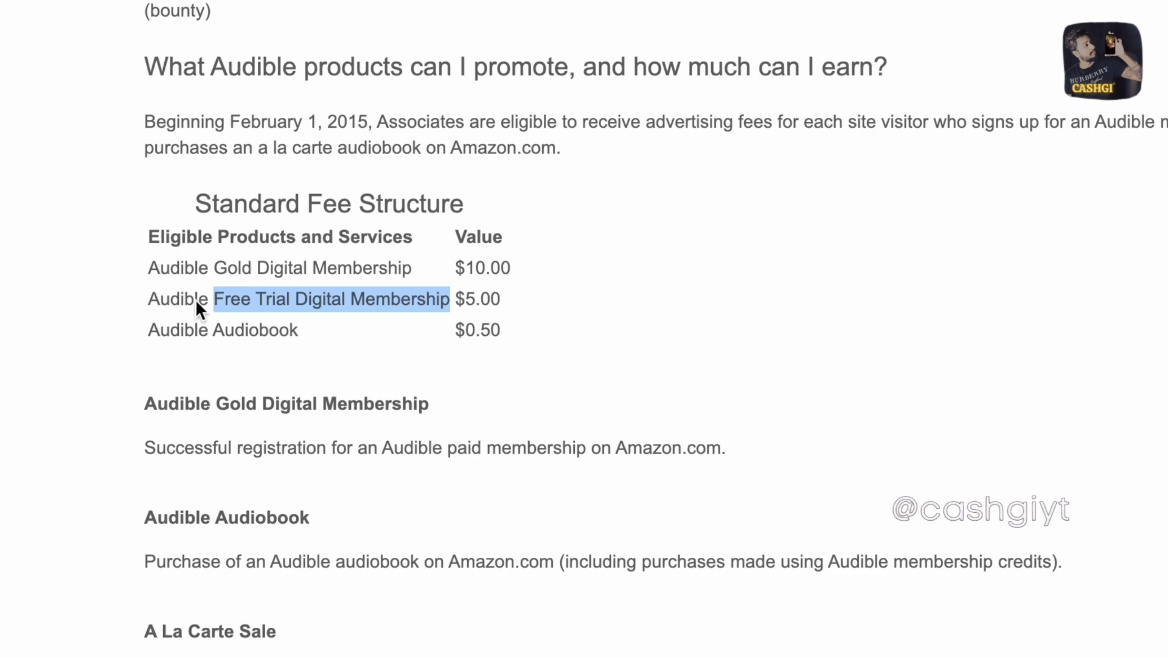
left_click(248, 269)
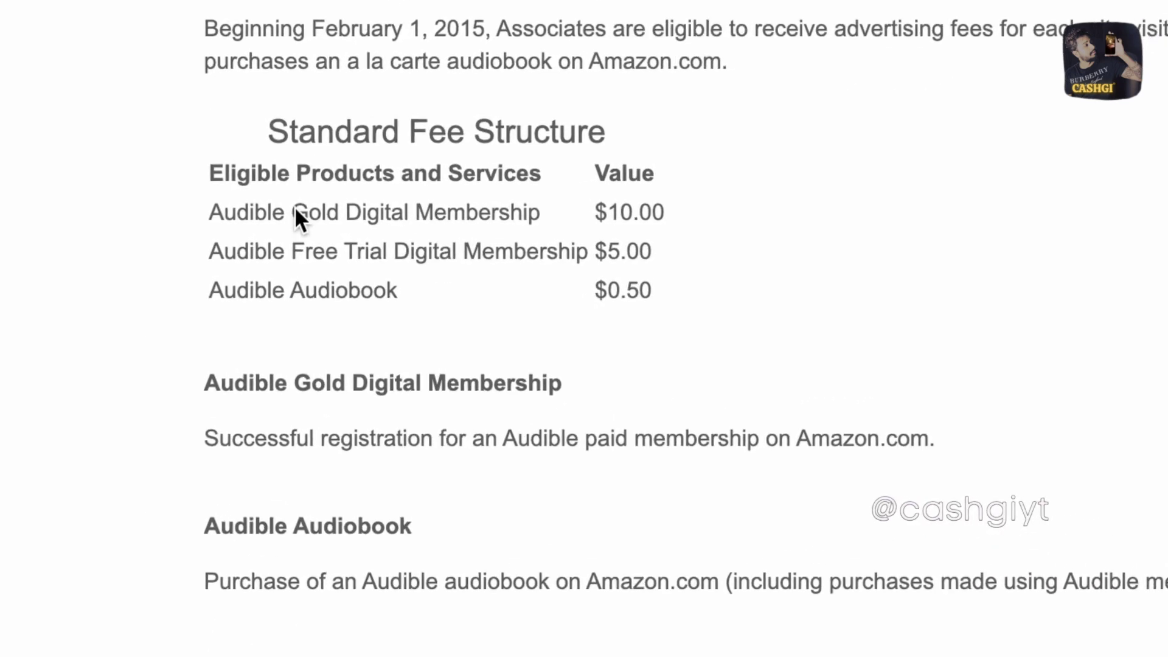
left_click_drag(297, 210, 673, 210)
left_click(674, 211)
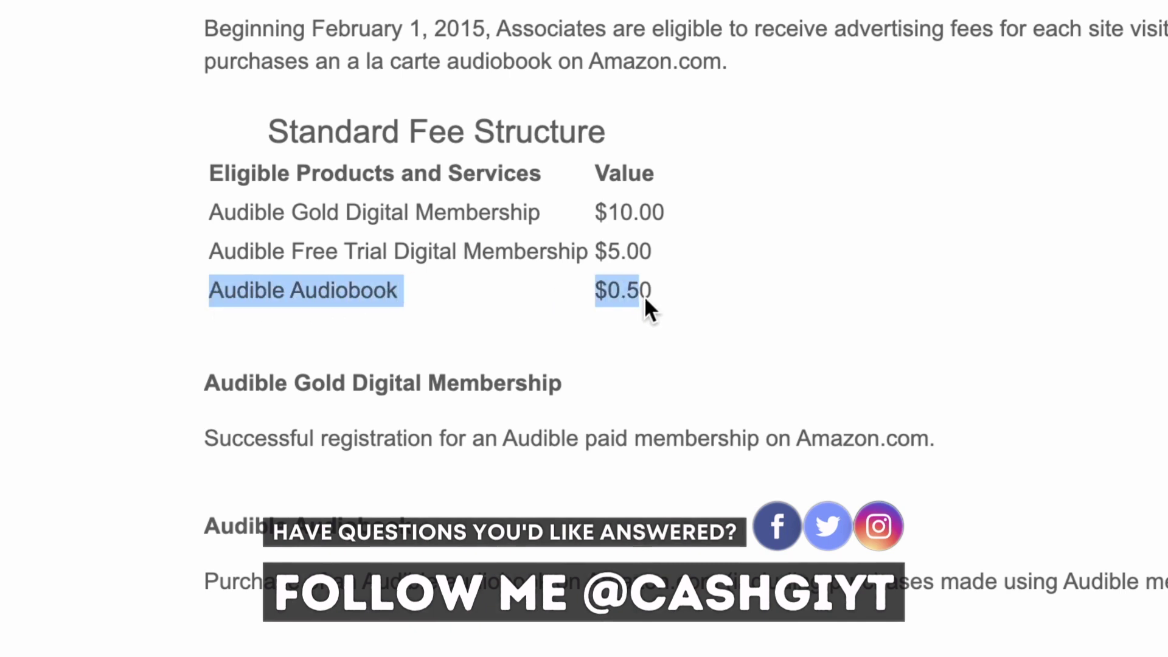
left_click(648, 295)
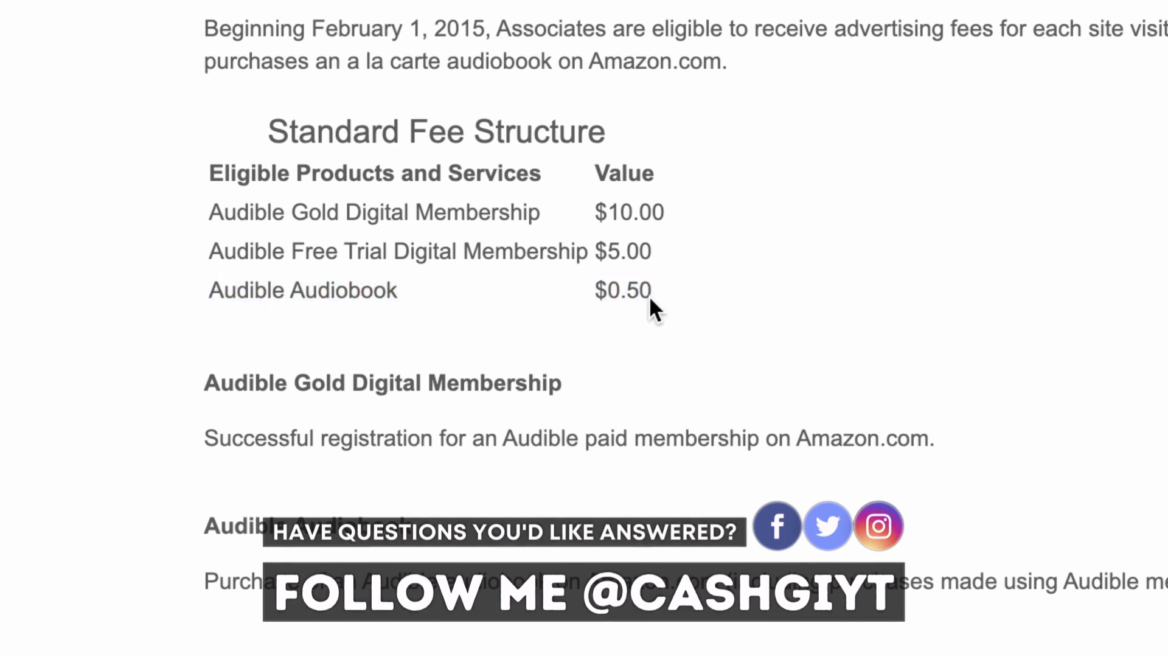